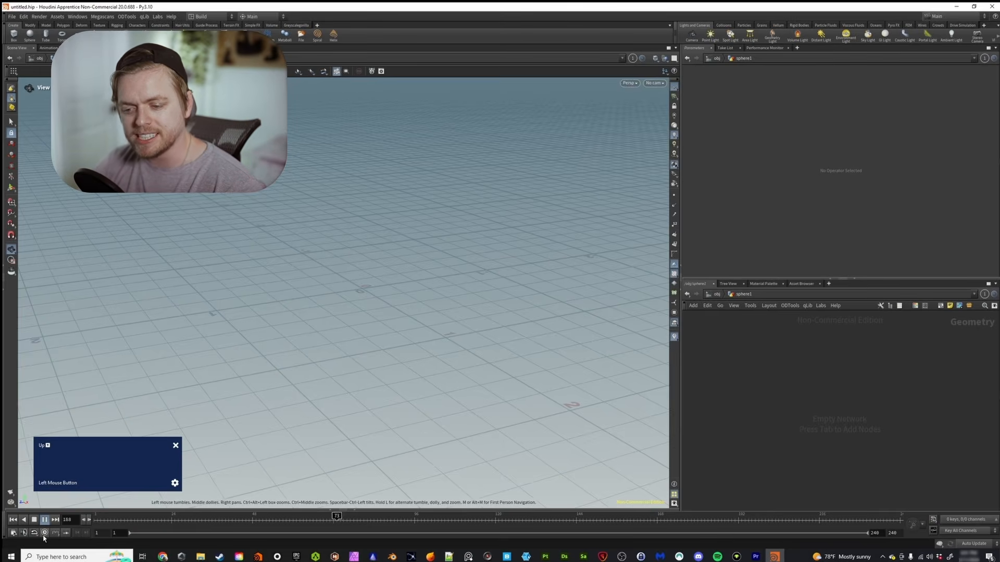
- Play the empty timeline in real time, stop the playback and return to frame 1
key("Up")
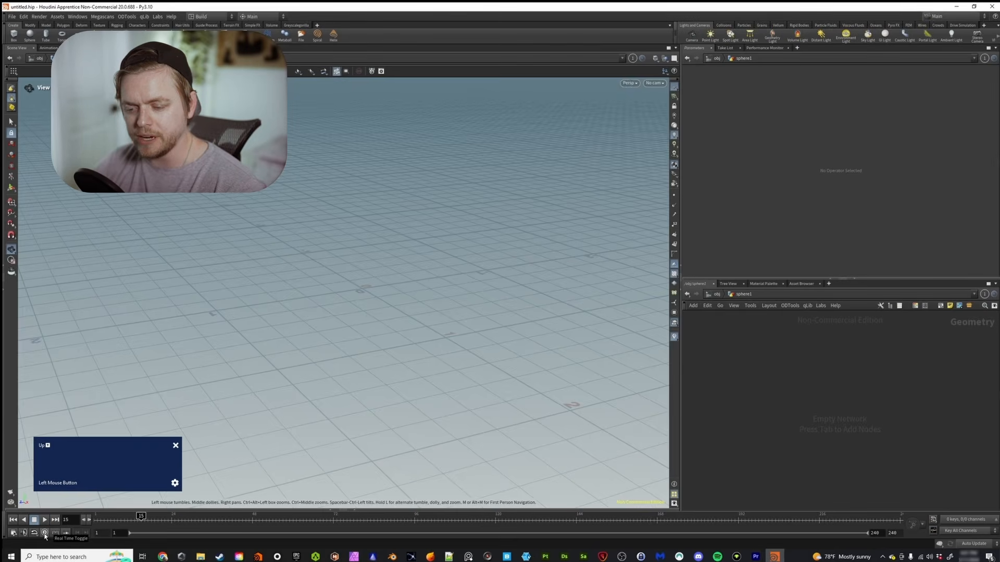
left_click(45, 520)
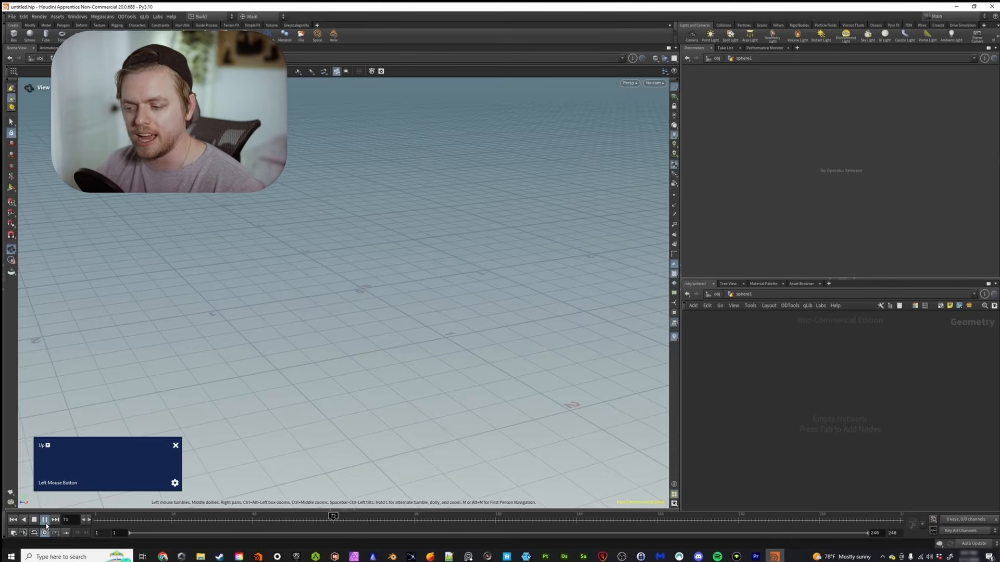
left_click(45, 520)
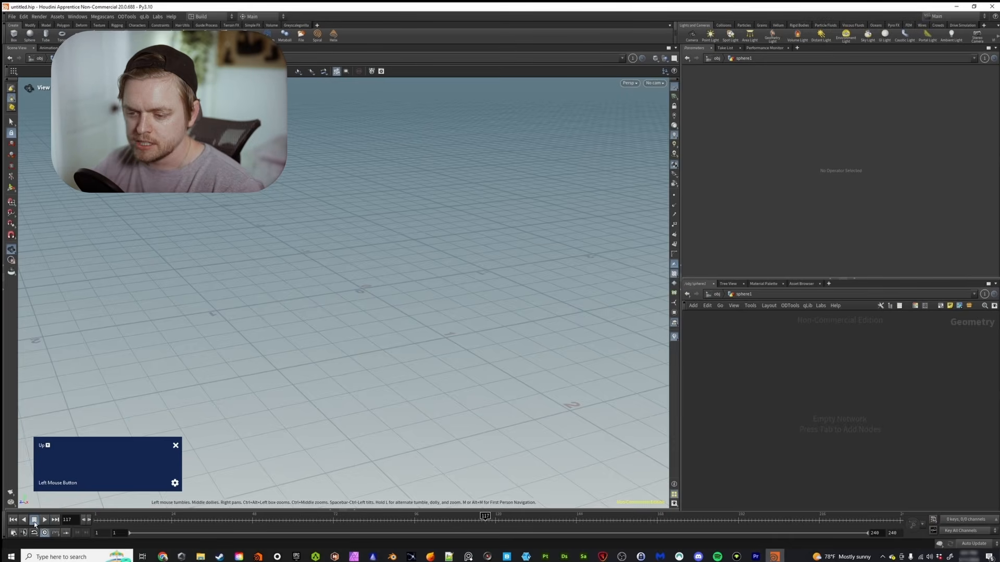
left_click(13, 520)
- Add a Box node to the empty geometry network
key("Tab")
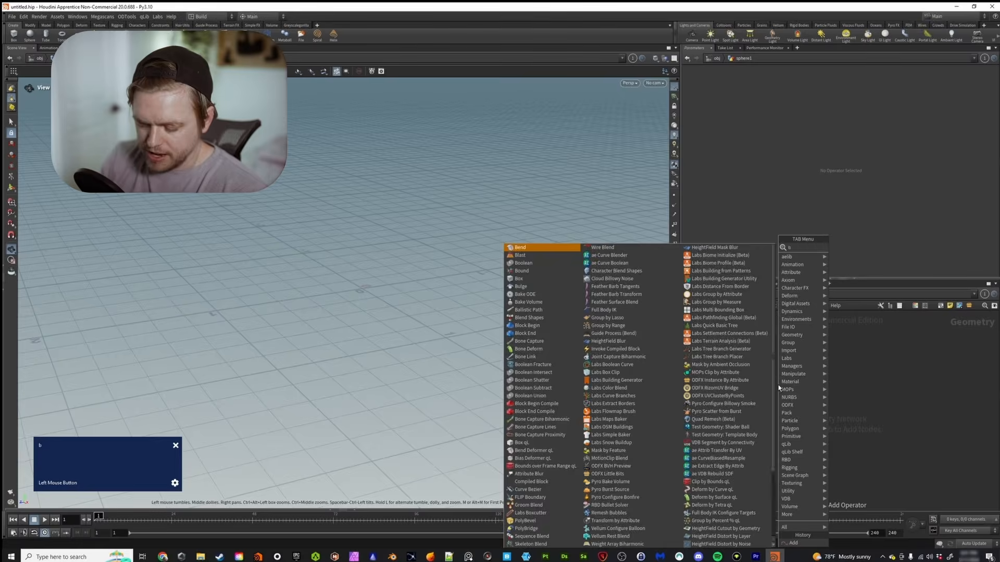
key("Return")
left_click(778, 386)
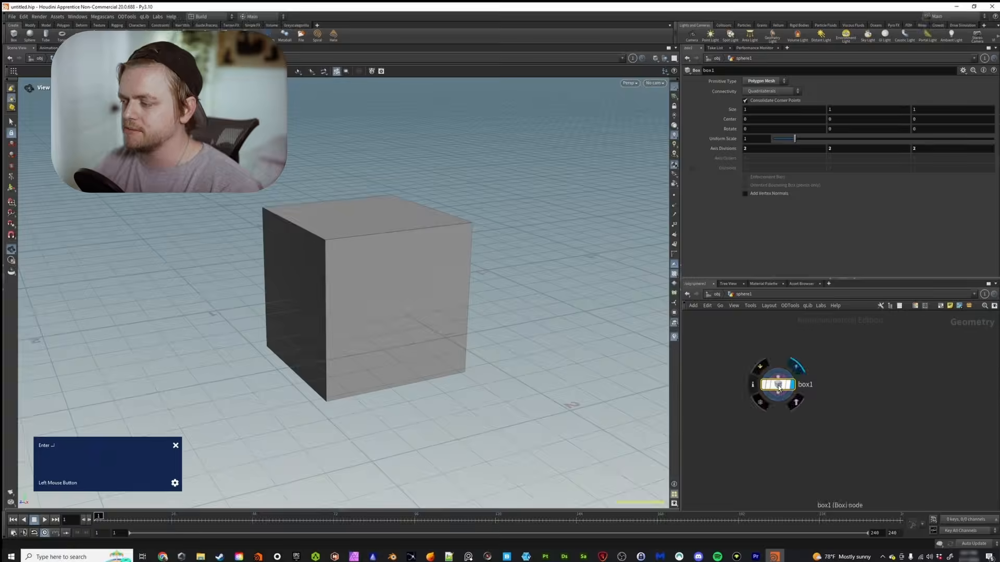
- Keyframe the box's Center parameter at frame 1, leaving Size without a keyframe
left_click(733, 109, "alt")
left_click(733, 110, "ctrl+shift")
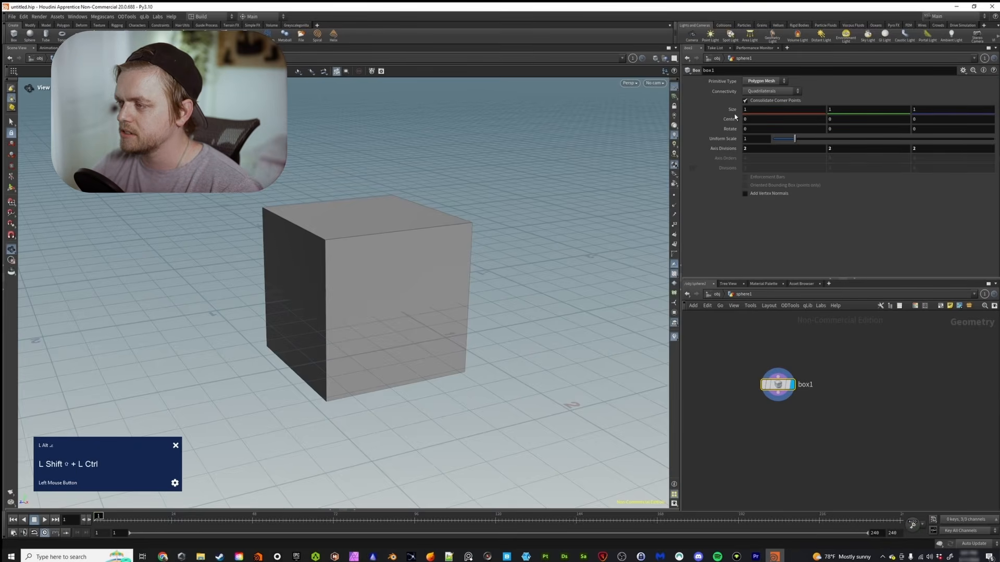
left_click(733, 119, "alt")
- At frame 240, move the box along Z to a Center Z of about -6.82 and keyframe its Center
left_click_drag(333, 268, 348, 272, "alt")
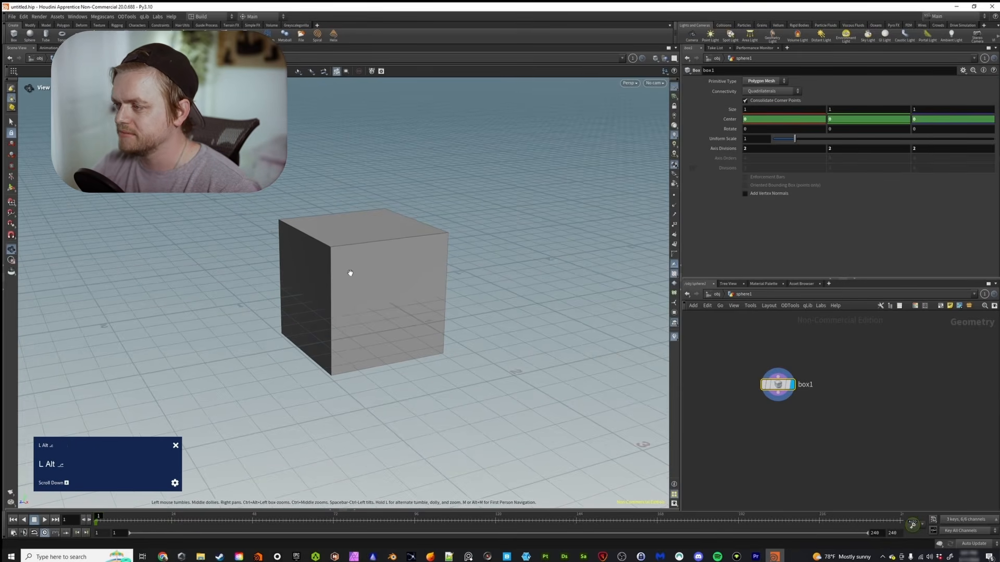
left_click(12, 190)
middle_click_drag(466, 250, 433, 256, "alt")
right_click_drag(433, 257, 402, 269, "alt")
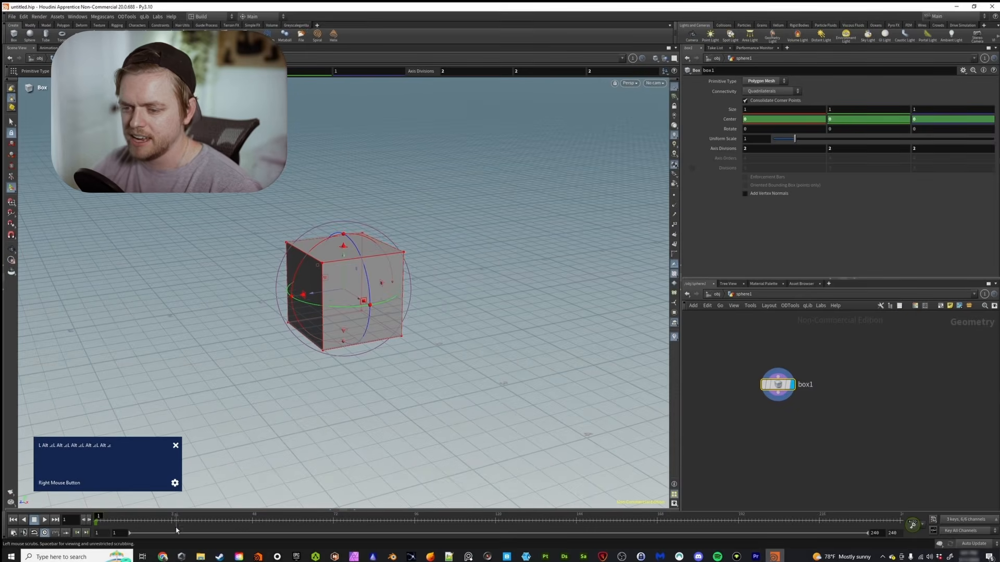
left_click_drag(881, 518, 912, 522)
scroll(438, 254, "down", 3, "alt")
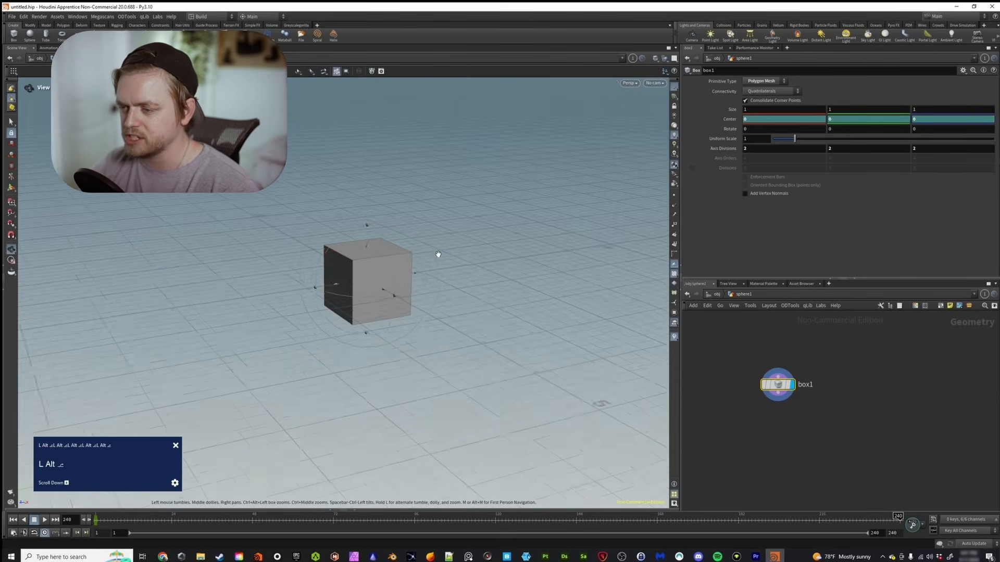
middle_click_drag(438, 255, 292, 304, "alt")
scroll(292, 304, "down", 4, "alt")
left_click_drag(241, 321, 462, 287)
left_click(730, 119, "alt")
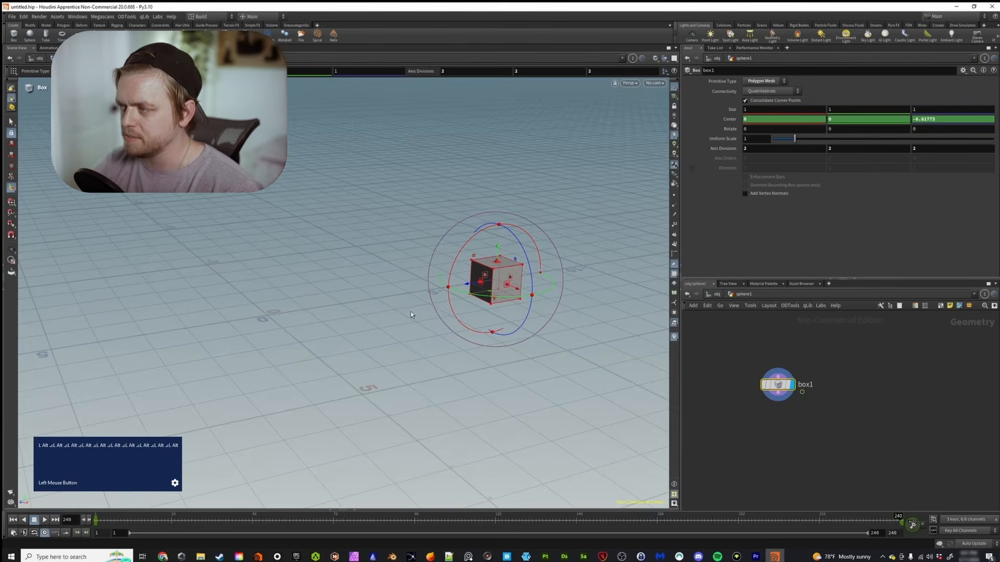
- Return to frame 1, hide the box's handles with the Select tool, and play the animation before stopping it
scroll(411, 312, "up", 2, "alt")
left_click_drag(111, 520, 94, 522)
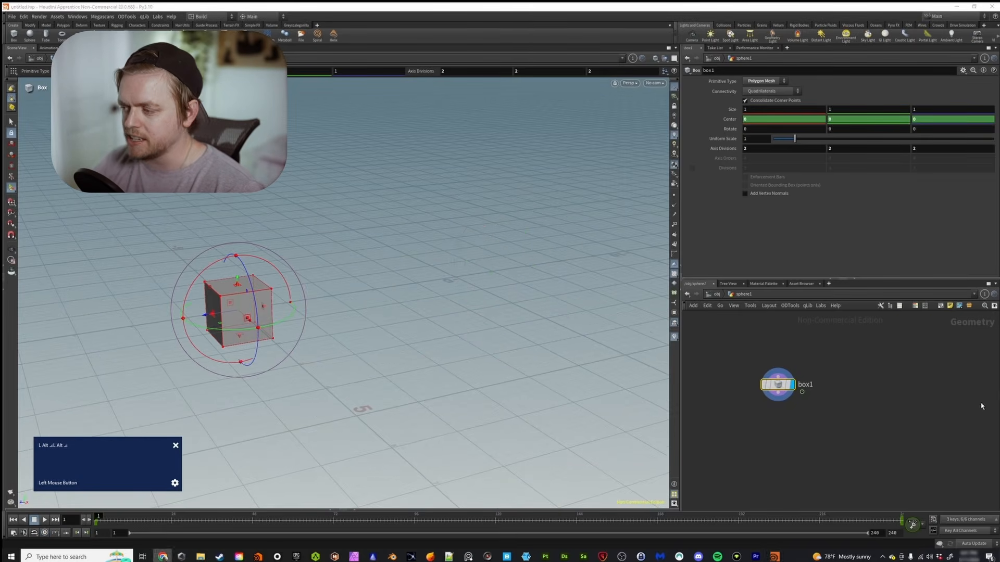
left_click(983, 406)
left_click(11, 122)
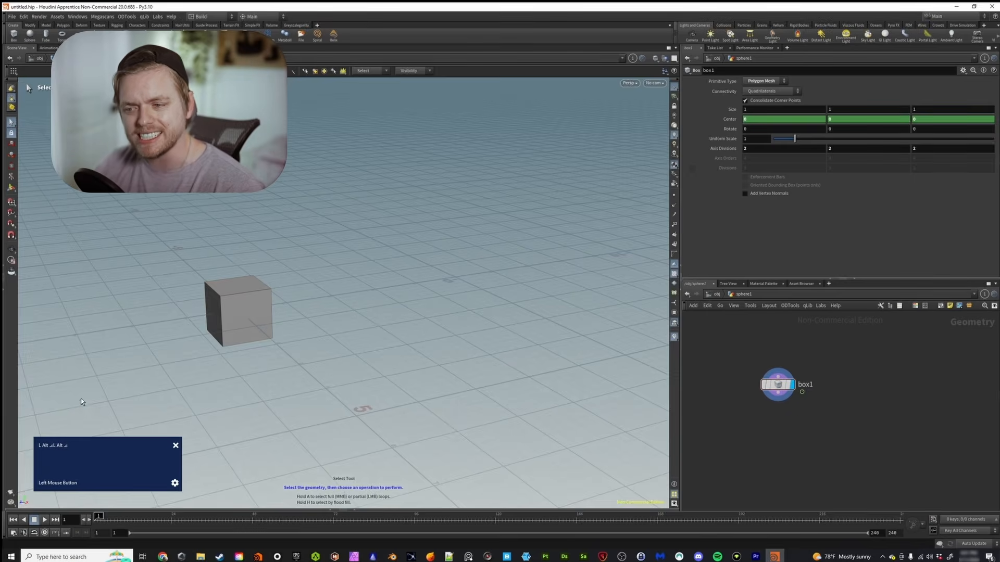
left_click(44, 521)
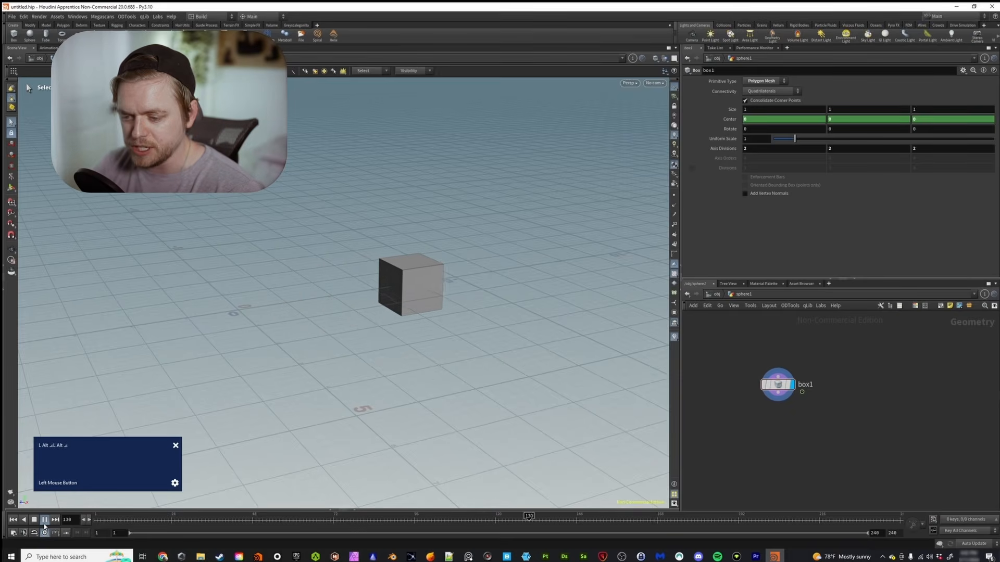
left_click(44, 519)
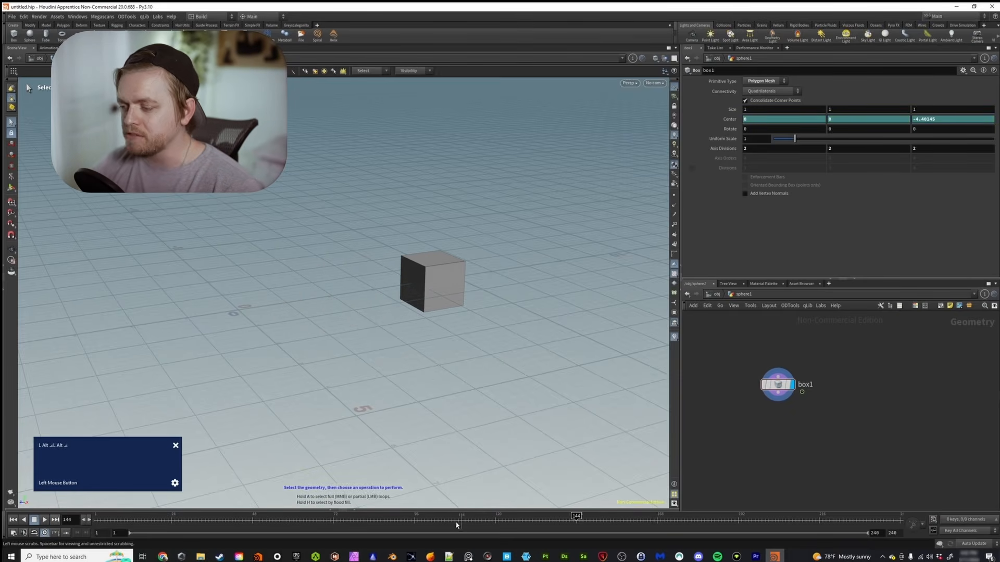
- Move to frame 10 and examine the global start and end frame fields and the playback range start field
left_click(123, 521)
left_click_drag(124, 534, 103, 537)
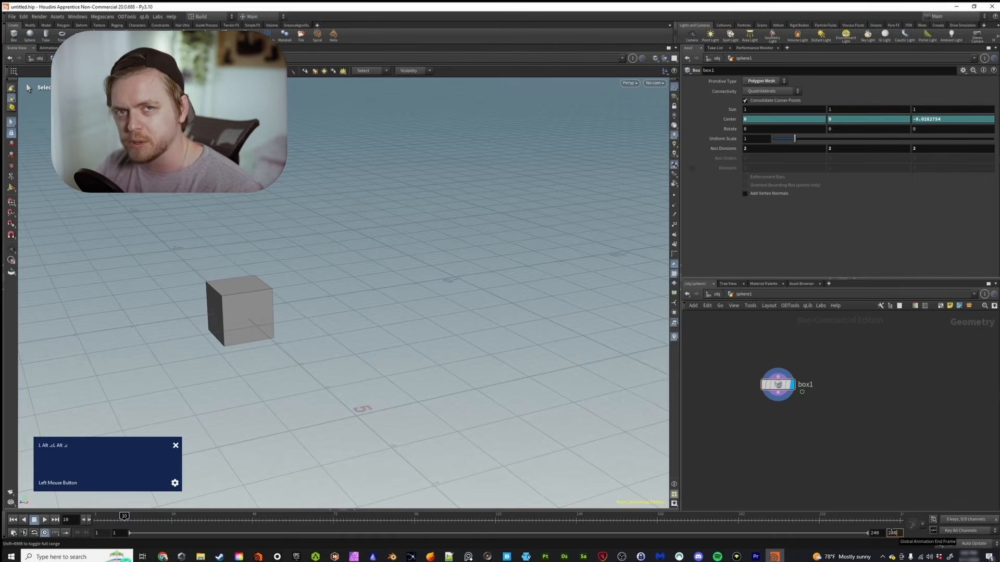
left_click(101, 532)
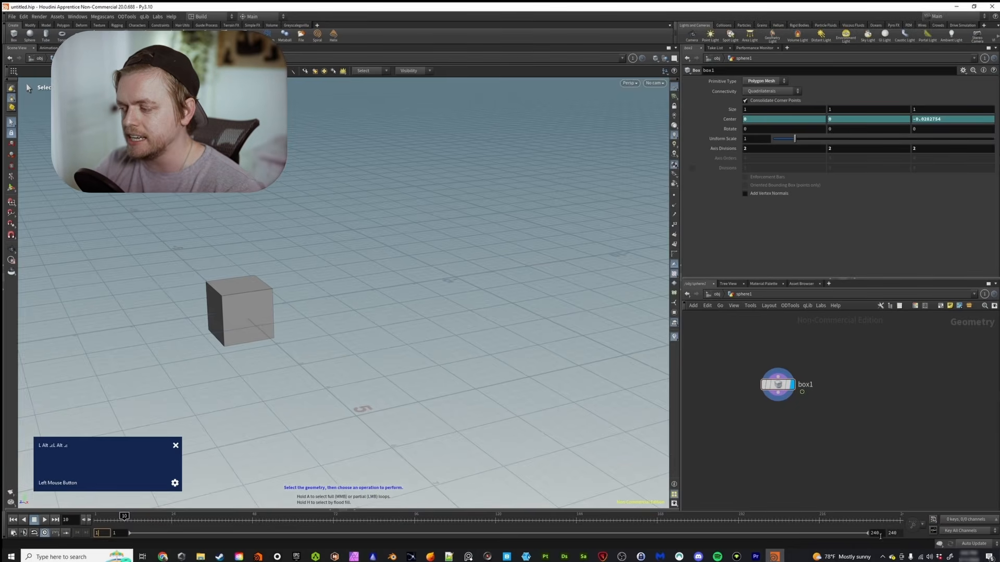
left_click(898, 533)
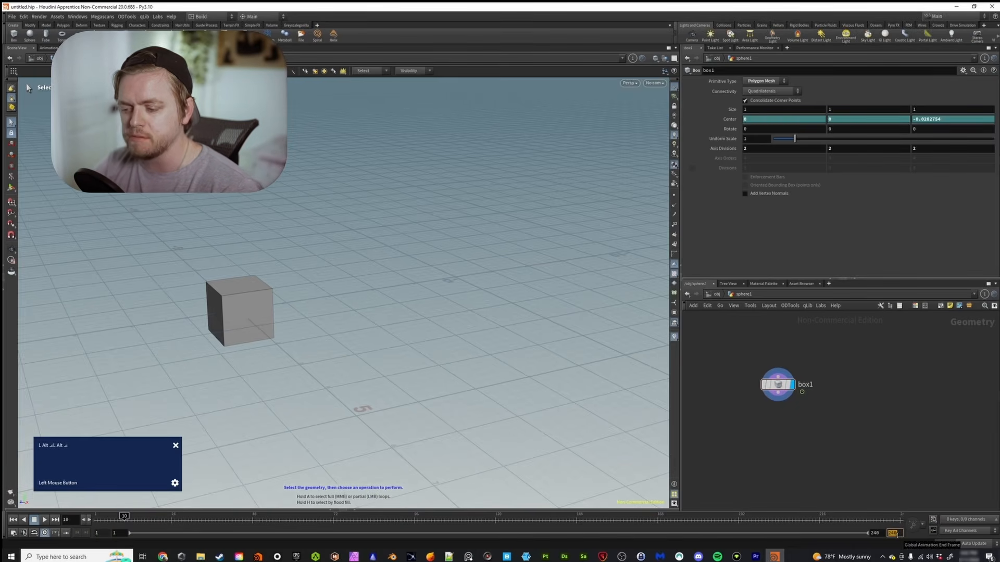
left_click(116, 535)
left_click(118, 535)
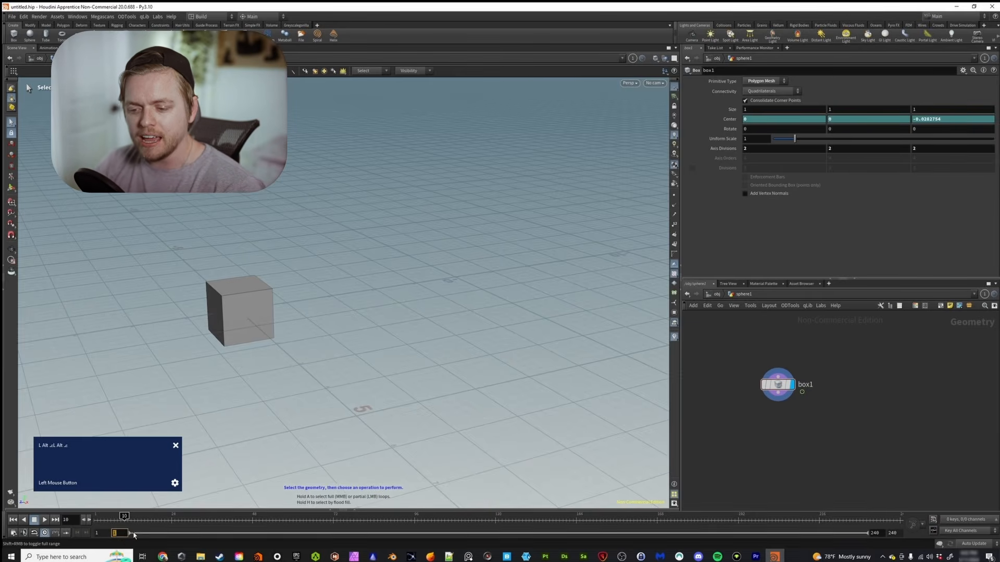
- Restrict the playback range to frames 81–151 and preview the box animation within it
left_click_drag(129, 533, 379, 539)
left_click_drag(867, 534, 593, 533)
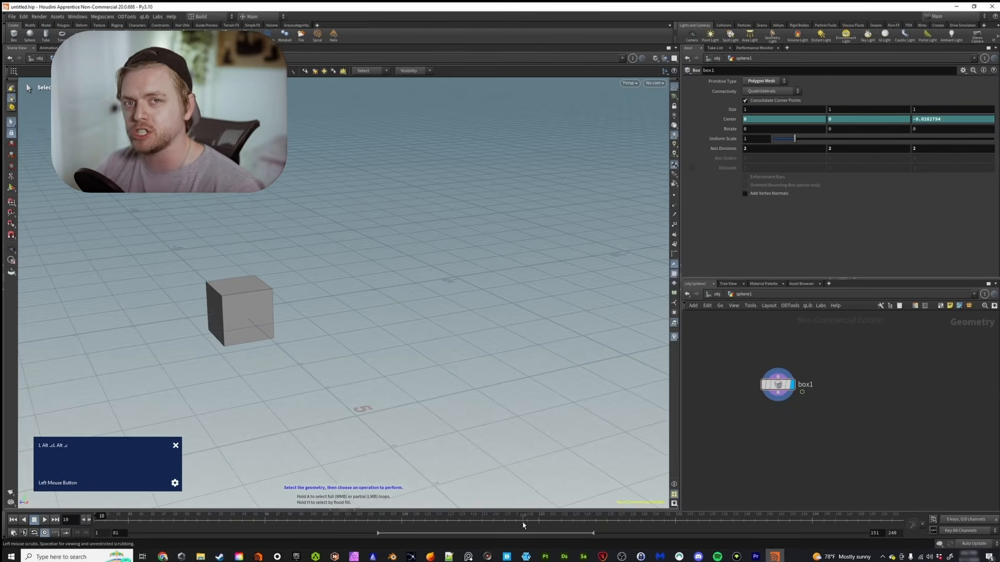
left_click_drag(166, 525, 263, 521)
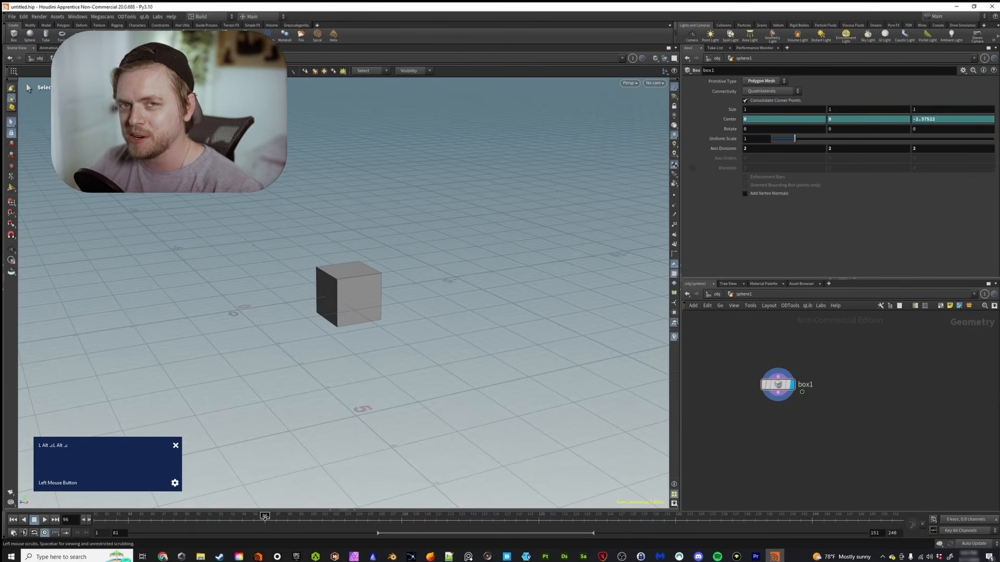
key("Up")
key("Up")
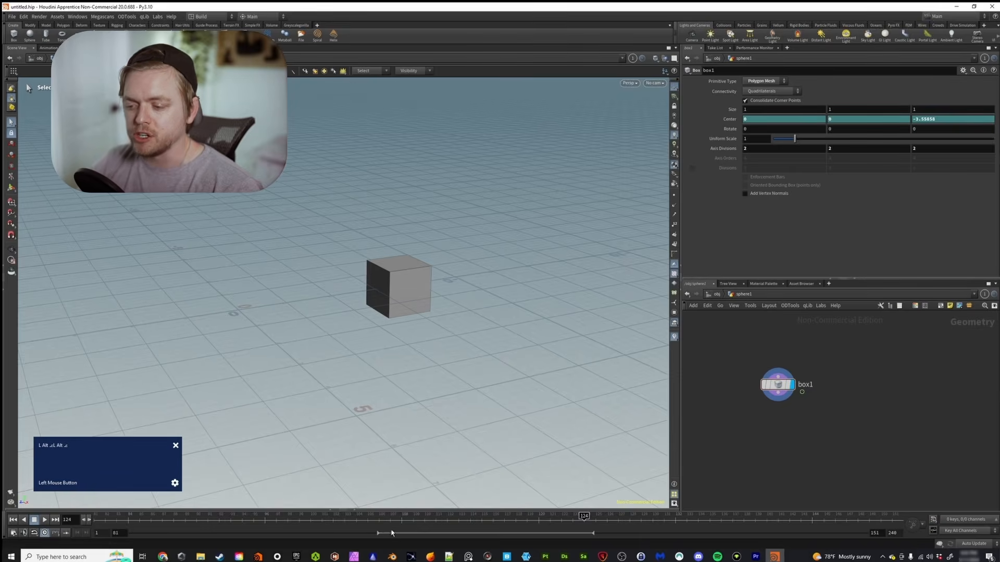
- Slide the shortened playback range to frames 1–71, 170–240 and finally 110–180, scrubbing the box animation along the way
left_click_drag(394, 536, 372, 536)
left_click_drag(443, 535, 189, 546)
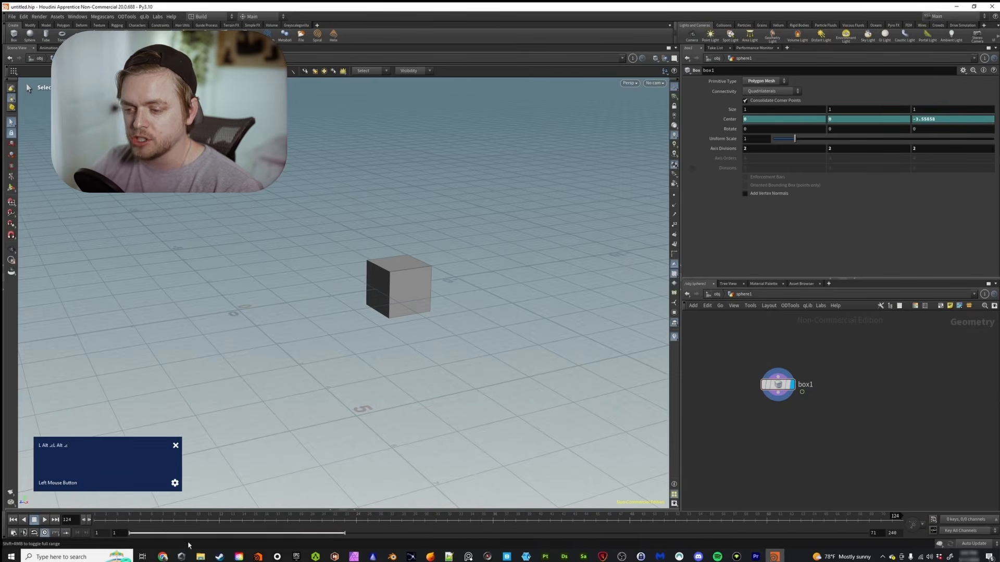
left_click_drag(266, 519, 99, 518)
left_click_drag(302, 536, 825, 538)
left_click_drag(103, 519, 923, 529)
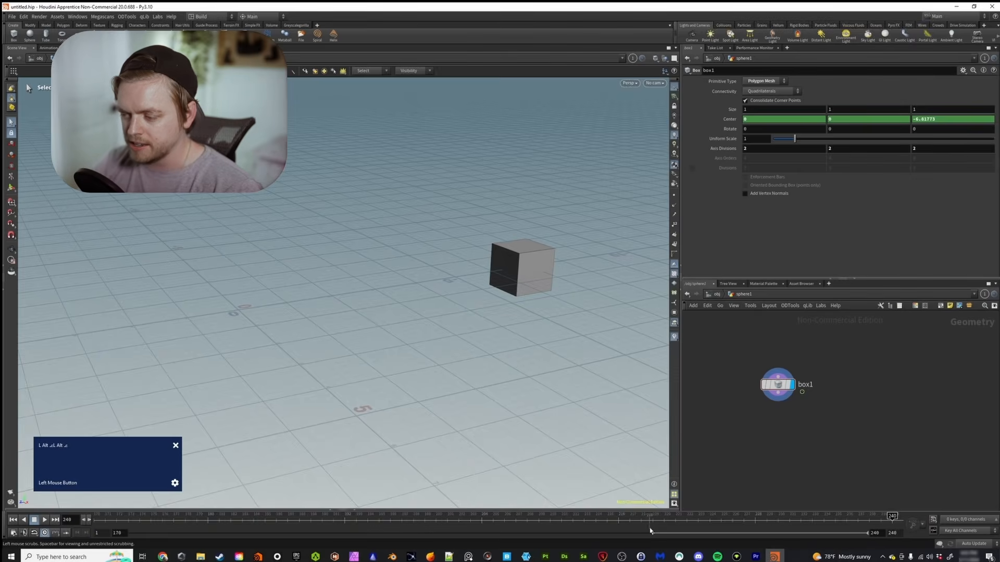
left_click_drag(650, 531, 533, 532)
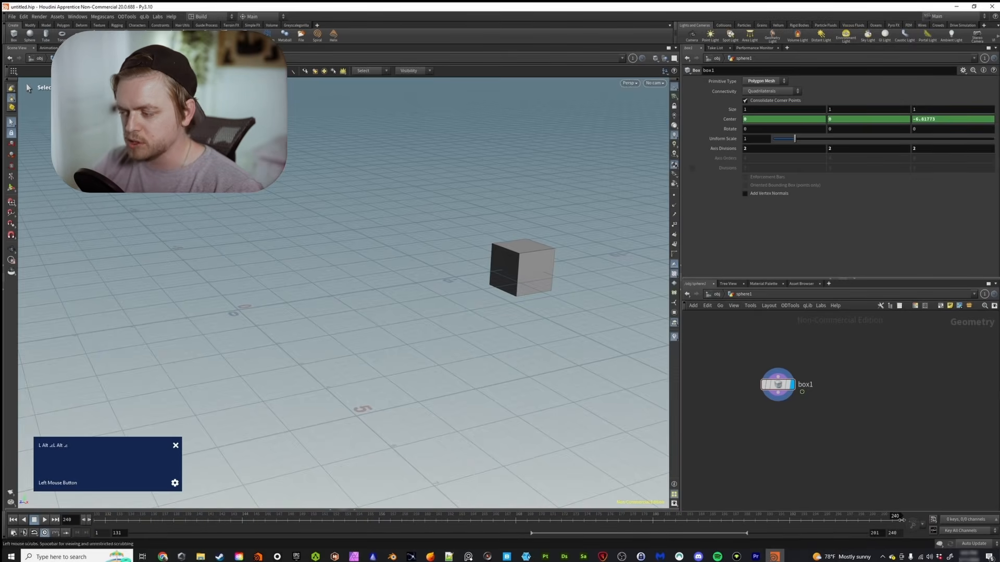
left_click_drag(677, 533, 621, 533)
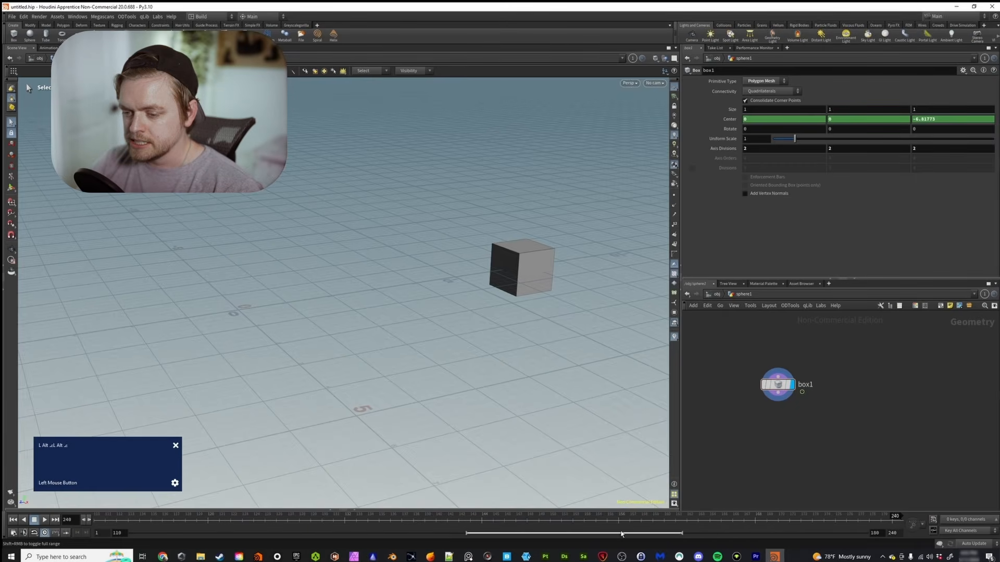
- Set the playback range to start at frame 1 and end at frame 240
left_click(116, 533)
type("1")
key("Tab")
type("240")
key("Return")
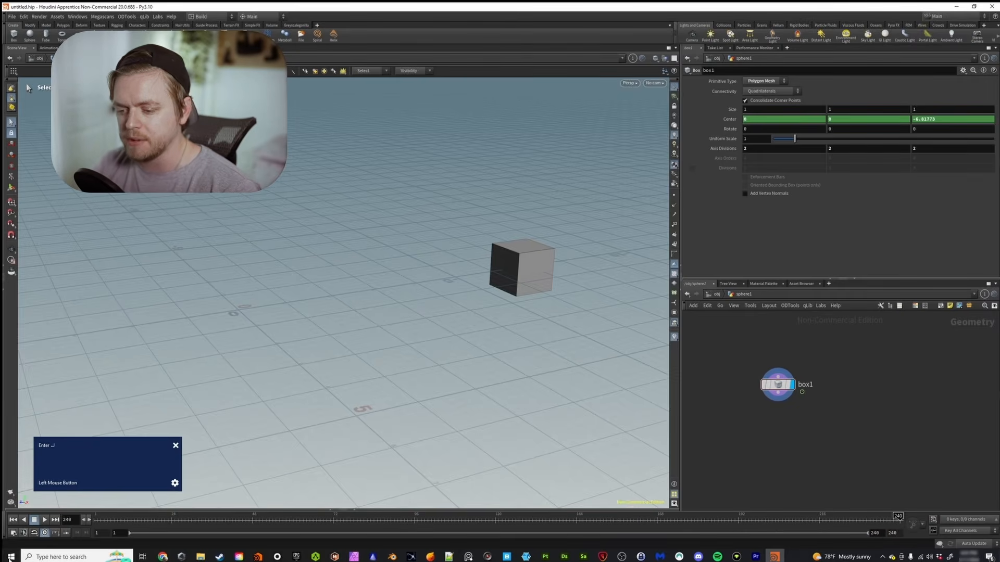
- Set the global animation end frame to 120 and bring the playhead back to frame 1
double_click(893, 532)
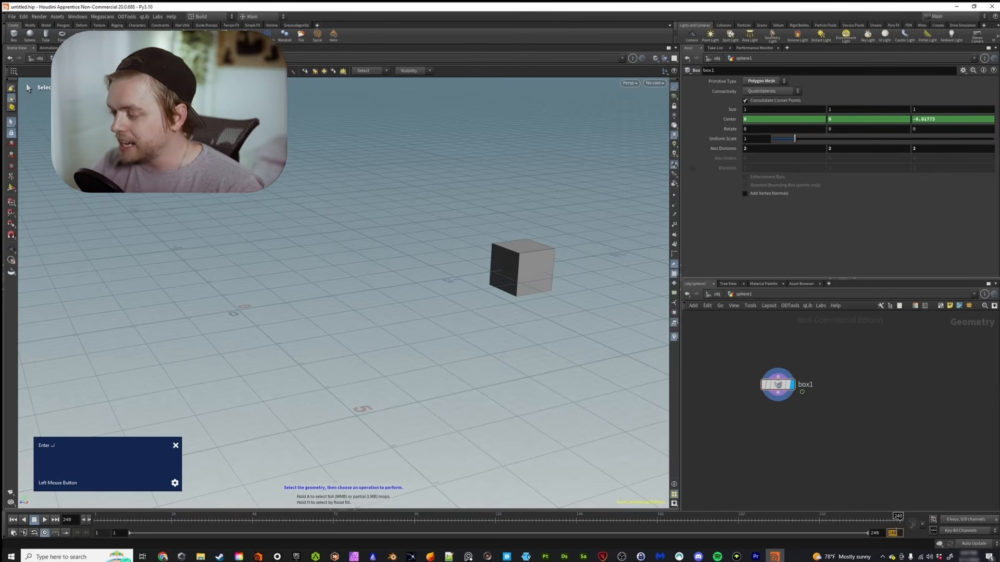
type("120")
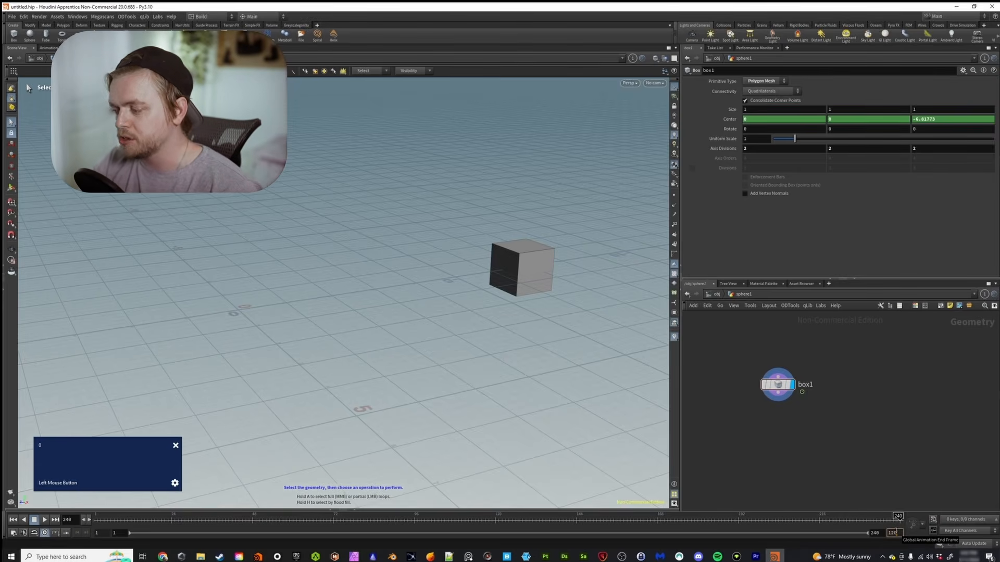
key("Return")
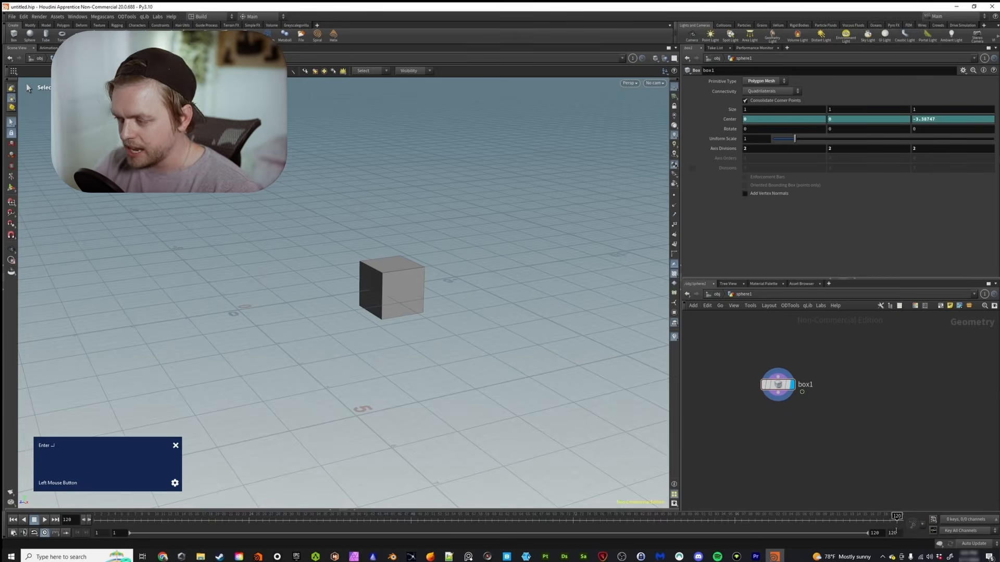
left_click(878, 533)
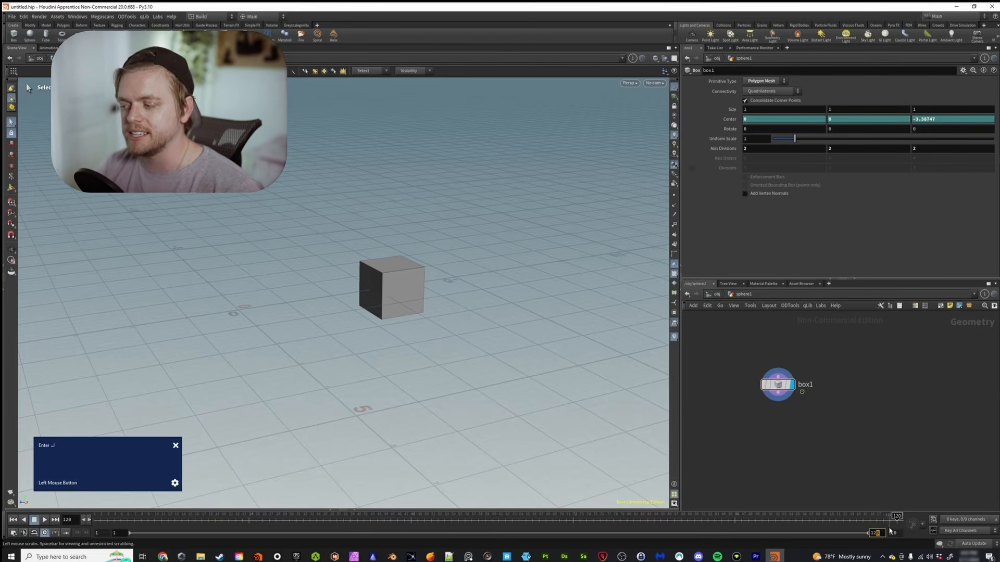
left_click_drag(882, 521, 921, 468)
left_click_drag(110, 447, 915, 458)
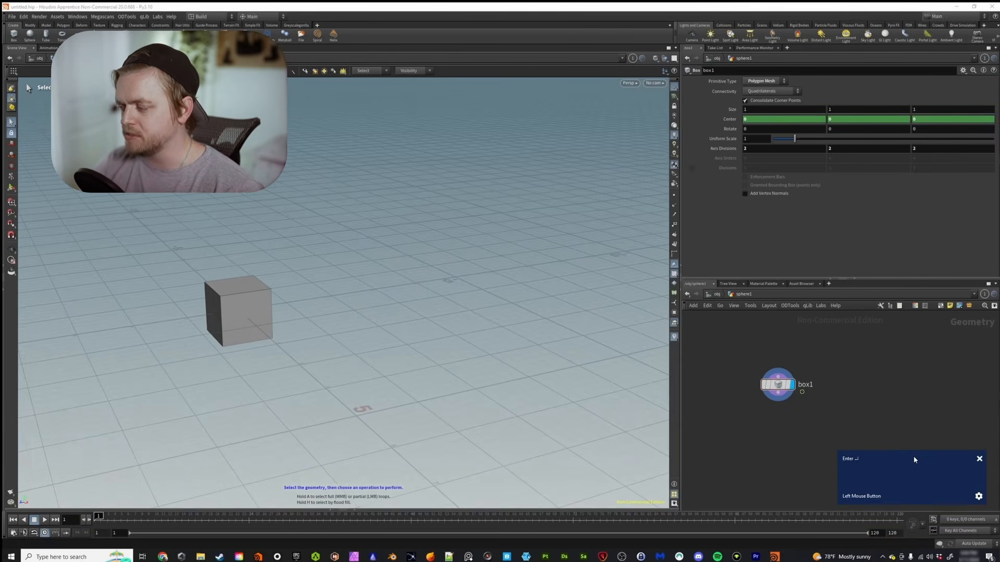
- Open the Global Animation Options in the middle of the viewport and examine the start and end frame settings
left_click(13, 534)
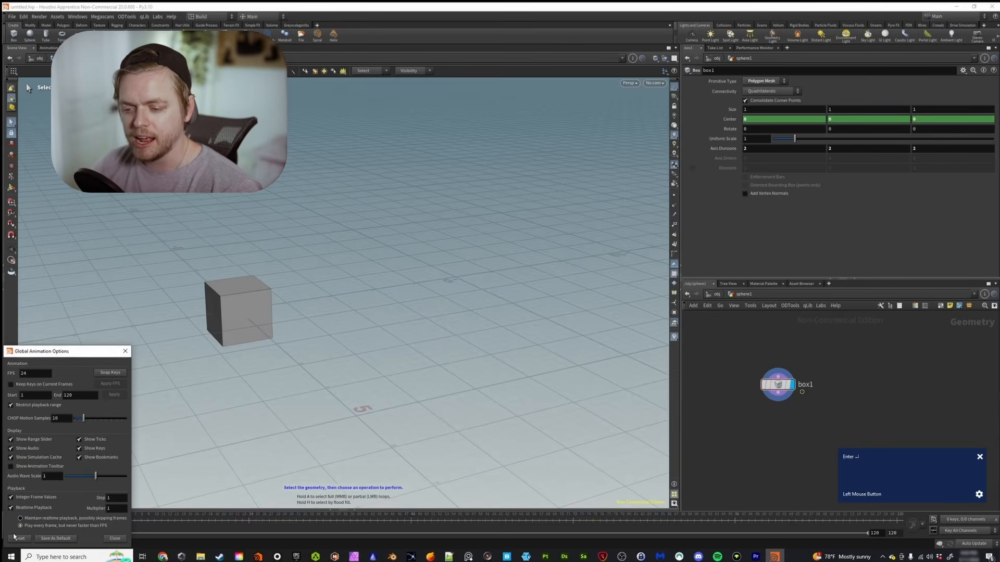
left_click_drag(67, 352, 427, 189)
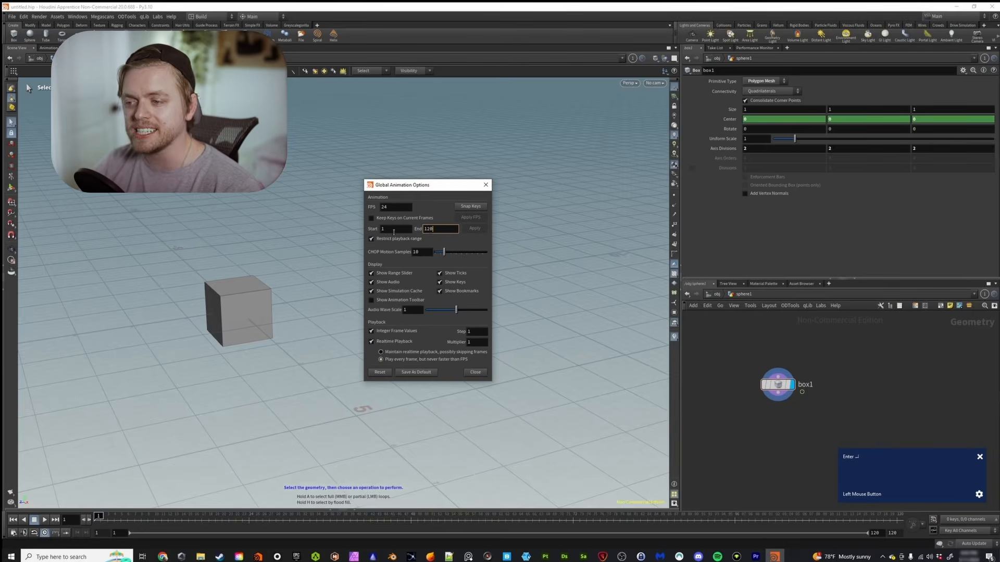
left_click(443, 230)
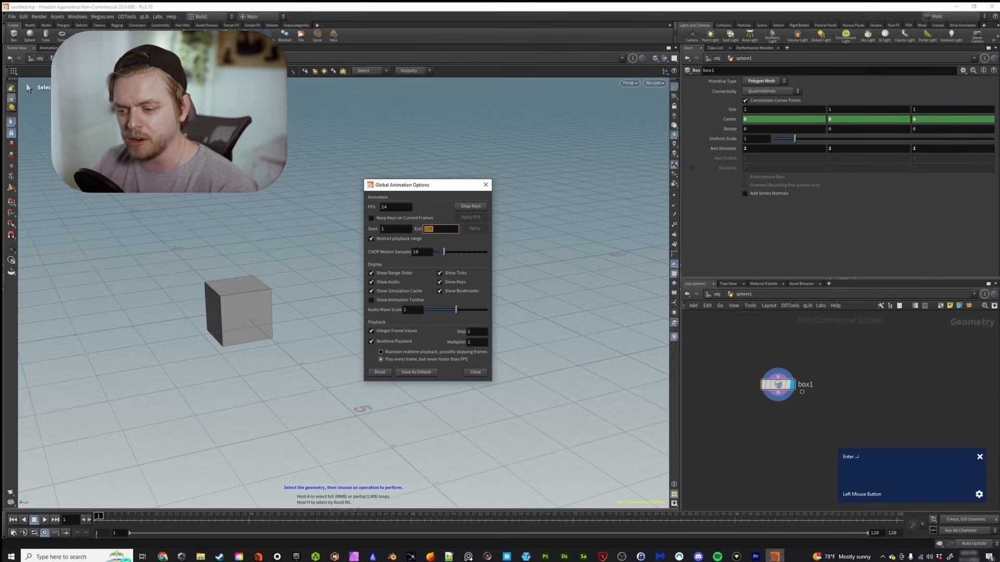
- Jump to an early frame on the timeline and advance one whole frame at a time to frame 13
left_click(123, 517)
key("Right")
key("Right")
key("Right")
key("Right")
key("Right")
key("Right")
key("Right")
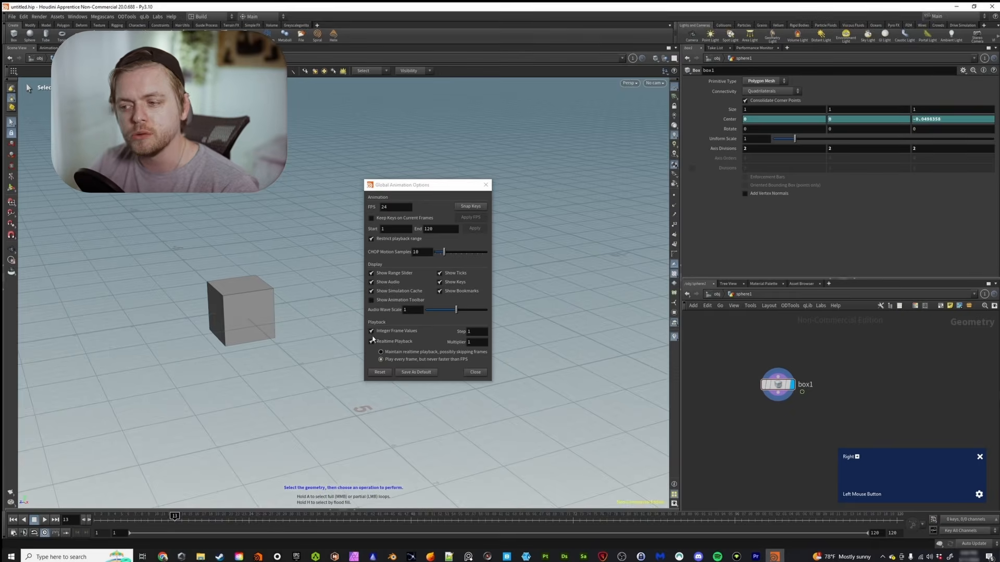
- Try fractional frame stepping at 0.1 by switching integer frame values off, and switch the option back on
left_click(371, 332)
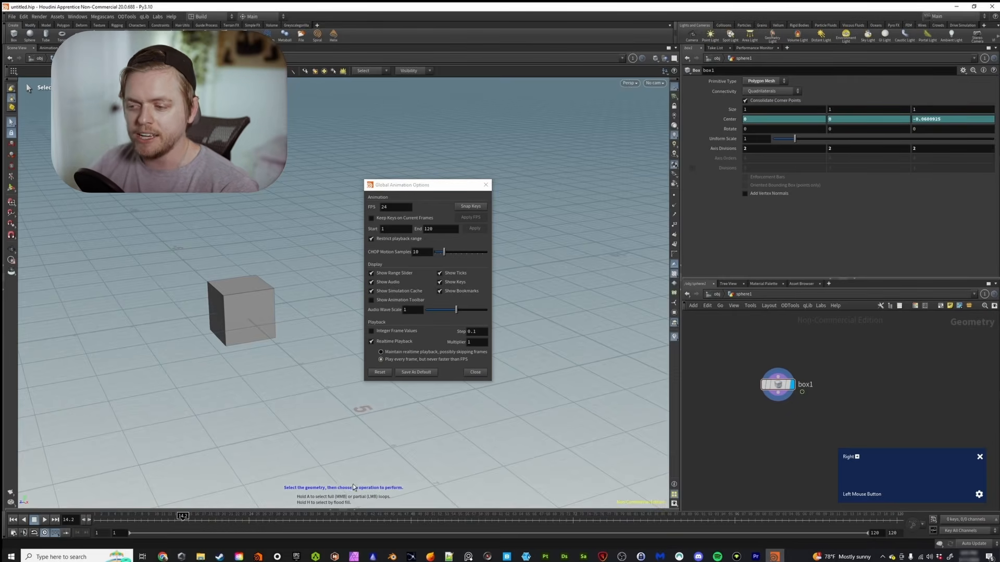
left_click(371, 332)
- Return the playhead to frame 1 and close the Global Animation Options
left_click_drag(174, 521, 99, 521)
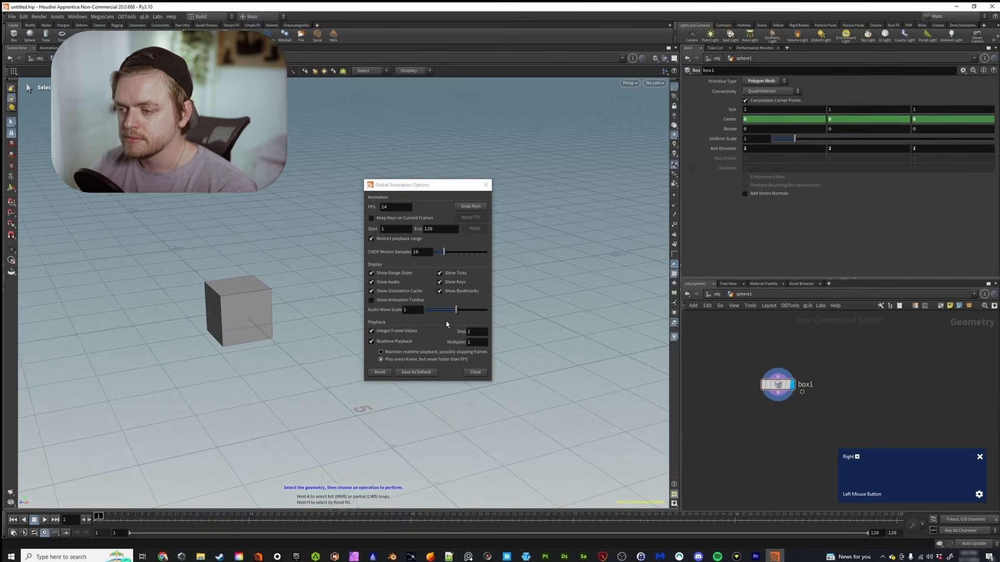
left_click_drag(436, 188, 391, 203)
left_click(440, 200)
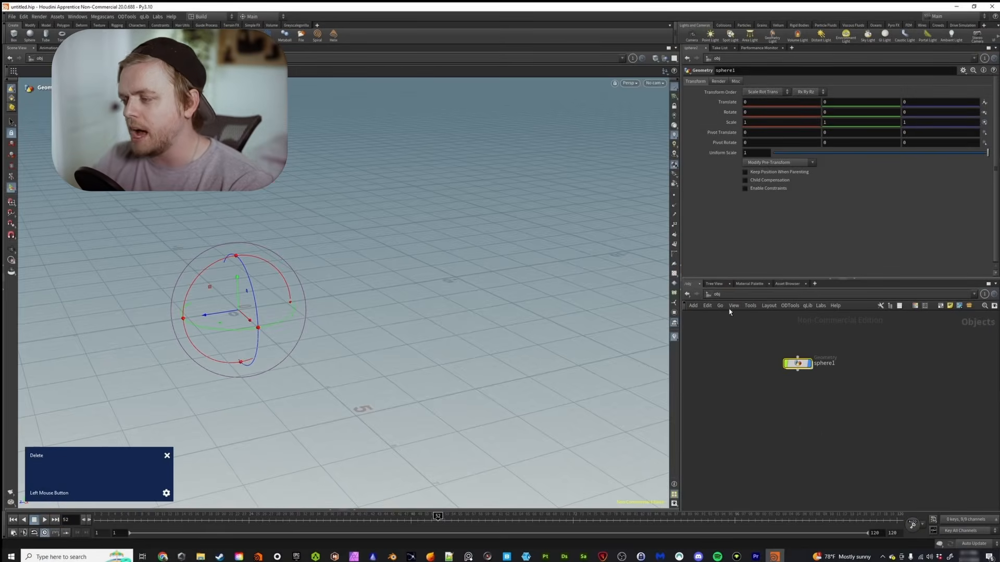
- Delete the sphere1 object from the network and create a Cube at the origin in its place
left_click_drag(739, 423, 825, 346)
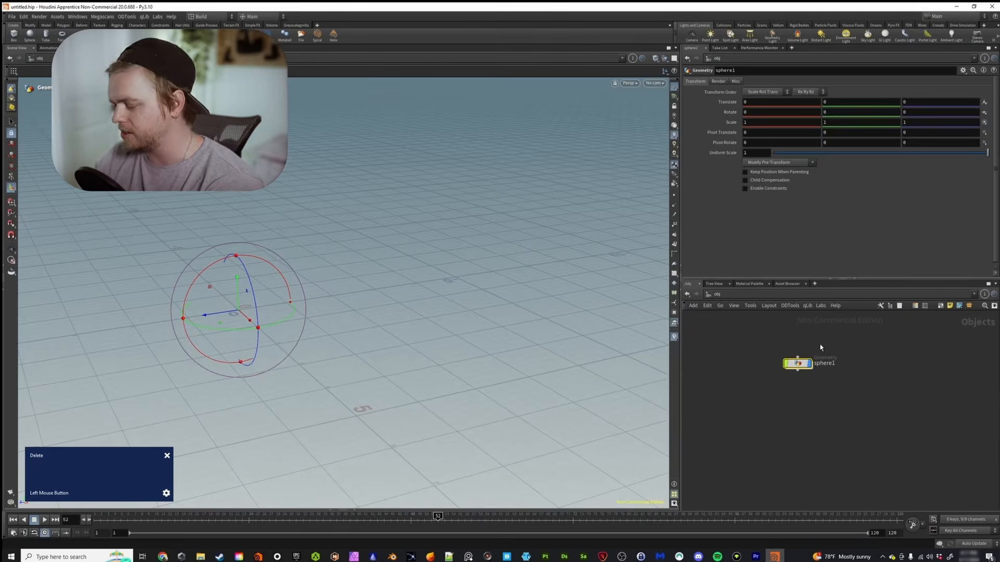
key("Delete")
key("Tab")
type("geo")
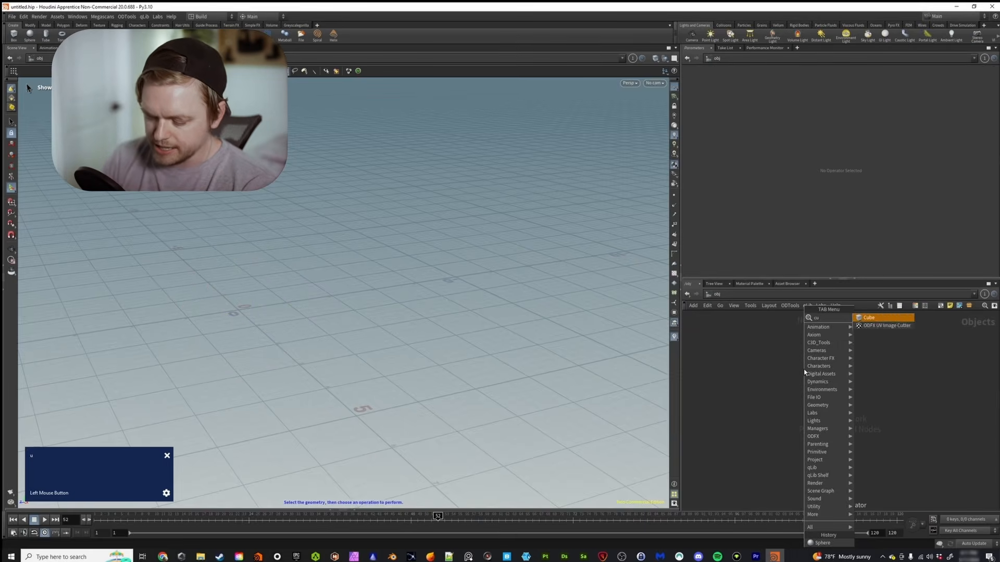
key("Return")
key("Return")
- Bring the timeline playhead back to frame 1 with the new box still selected
right_click_drag(281, 273, 333, 287, "alt")
scroll(311, 315, "up", 3, "alt")
left_click_drag(311, 314, 312, 325, "alt")
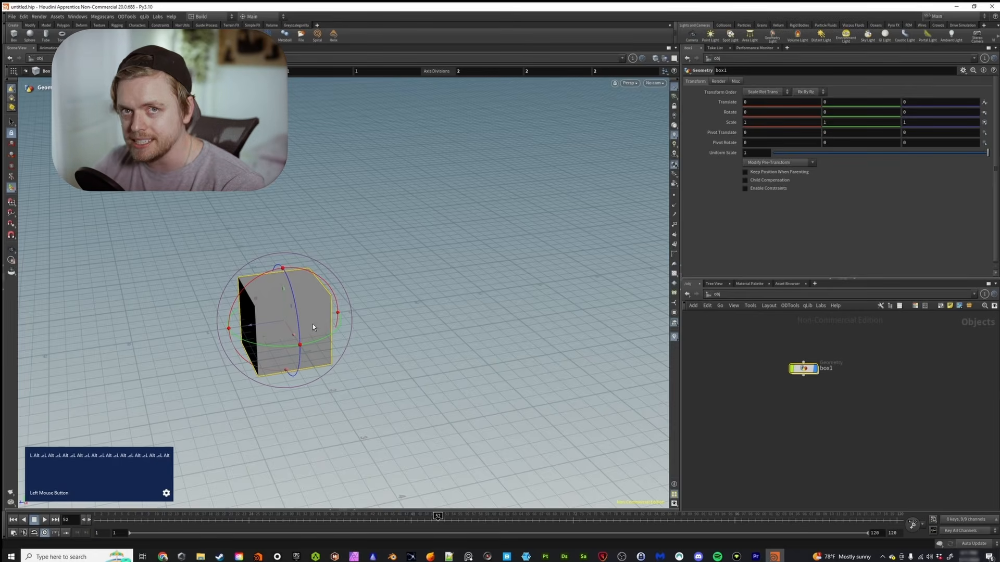
left_click_drag(321, 298, 368, 296, "alt")
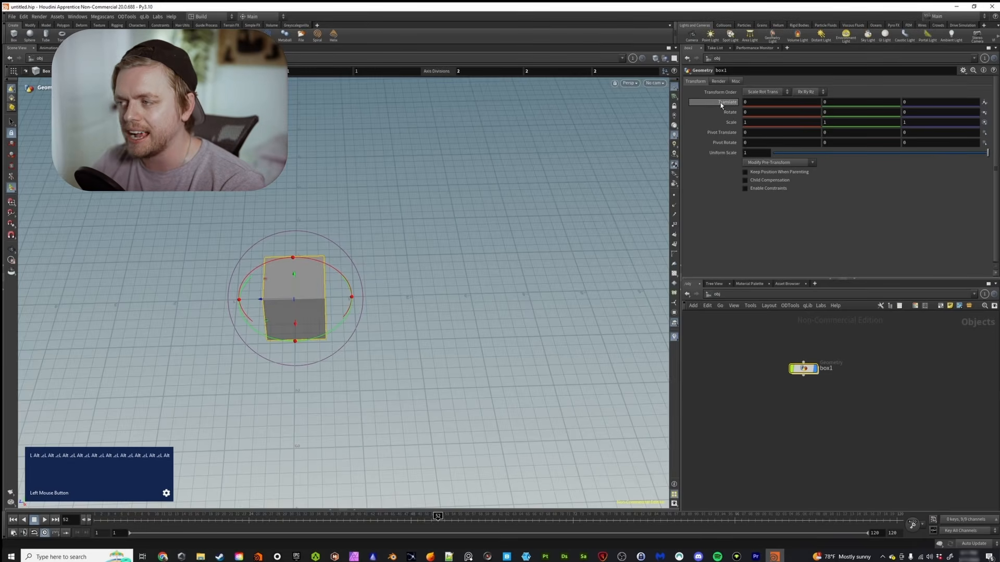
left_click_drag(309, 288, 410, 283, "alt")
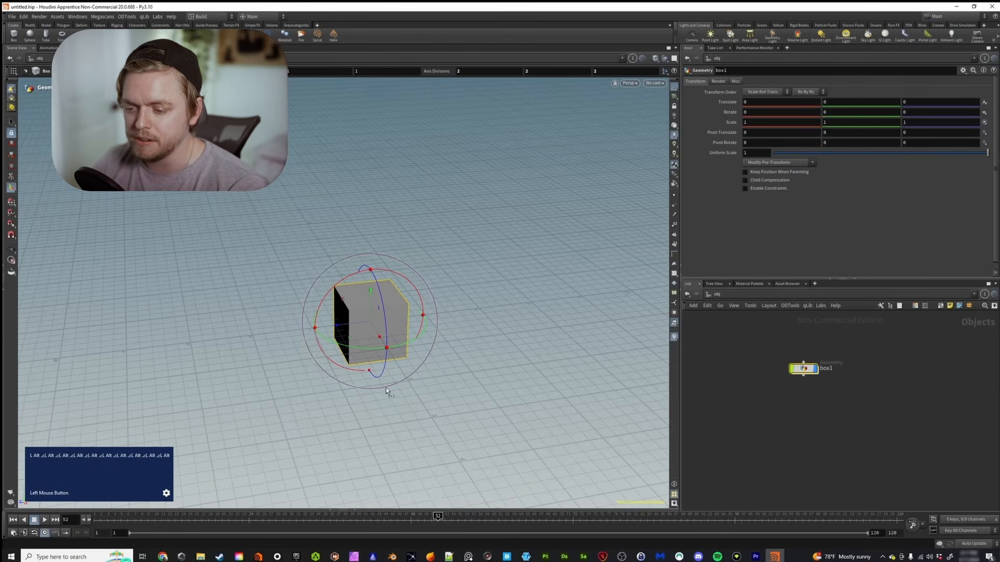
left_click(370, 516)
left_click_drag(369, 516, 98, 516)
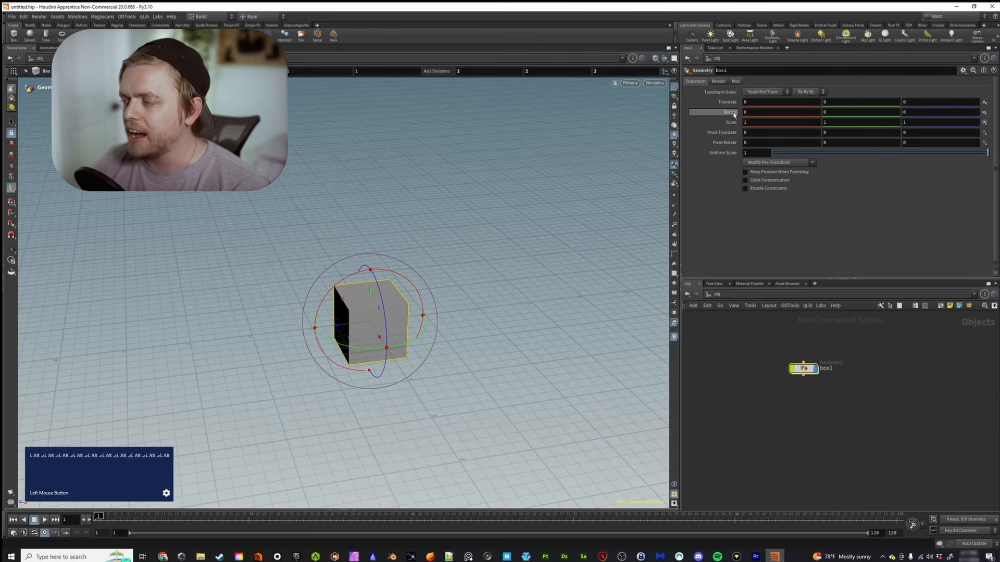
- Keyframe the box's Rotate X, Y and Z channels individually at frame 1 and remove each of those keyframes again
left_click(770, 111, "alt")
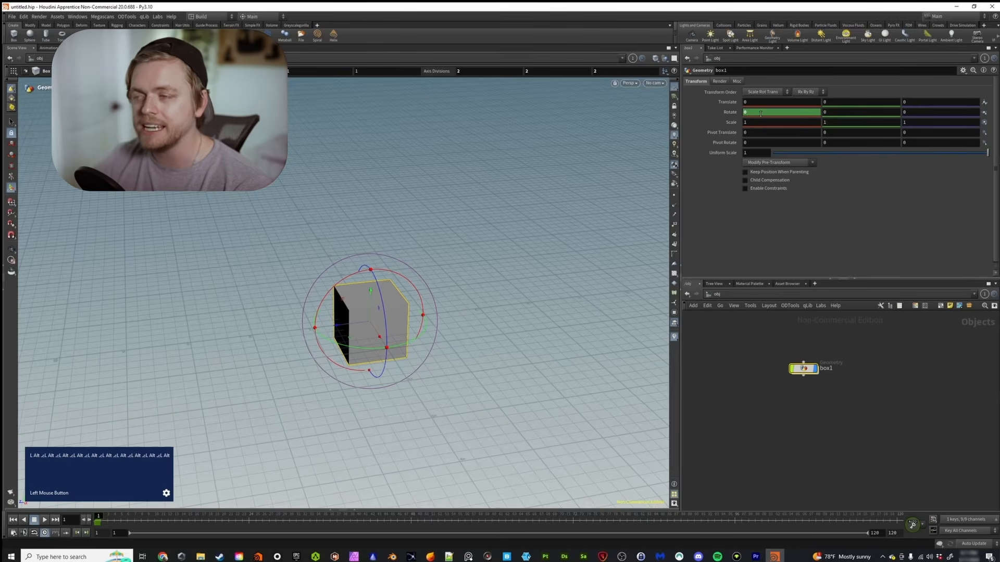
left_click(834, 112, "alt")
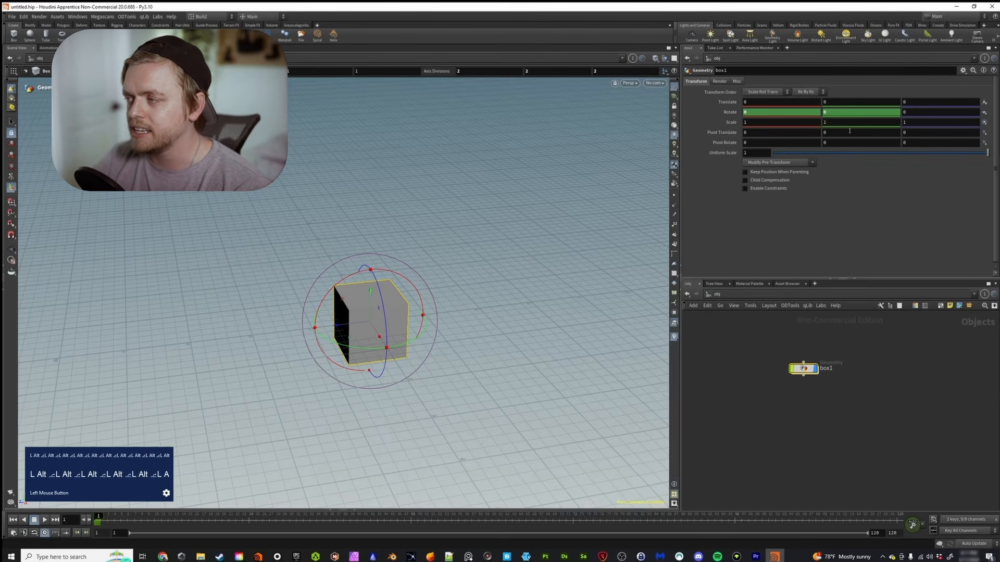
left_click(928, 112, "alt")
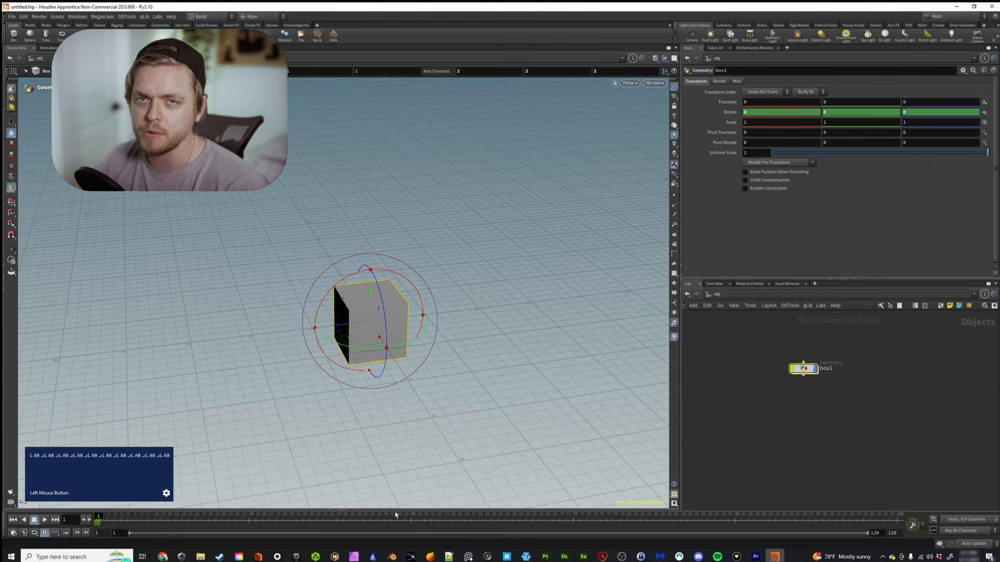
left_click(757, 112, "ctrl")
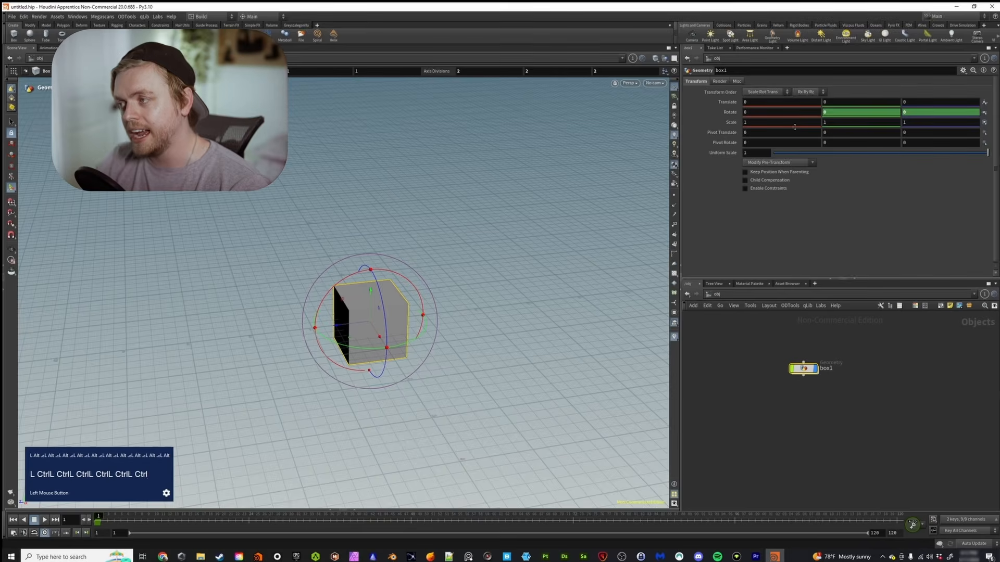
left_click(865, 112, "ctrl")
left_click(922, 113, "ctrl")
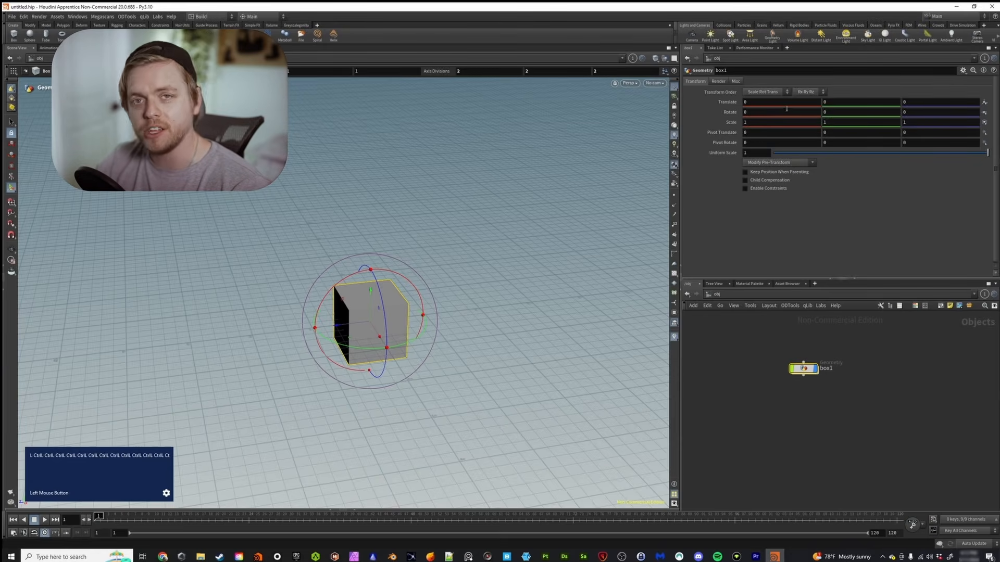
- Keyframe all three Rotate channels at once and remove them all together
left_click(729, 112, "alt")
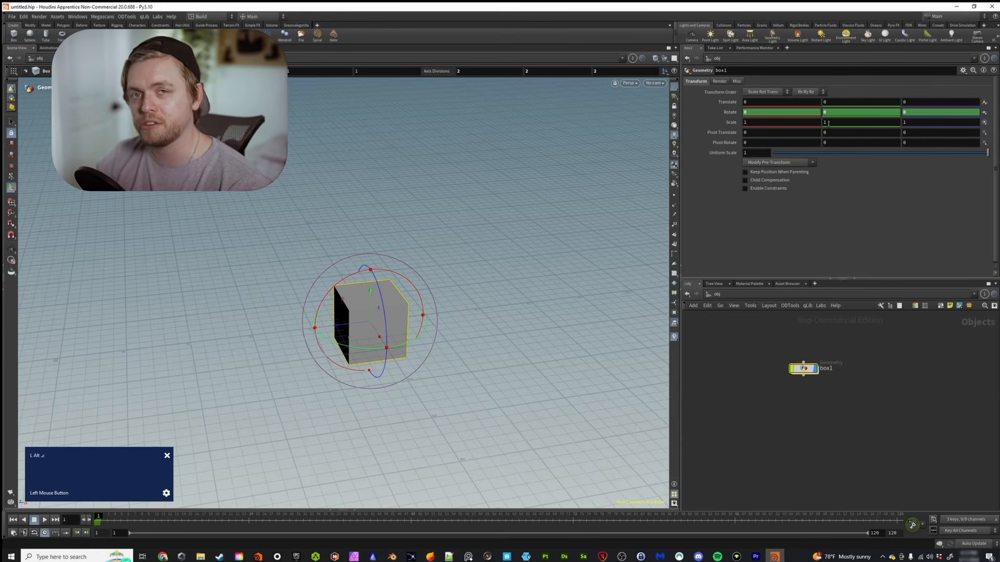
left_click(730, 113, "ctrl")
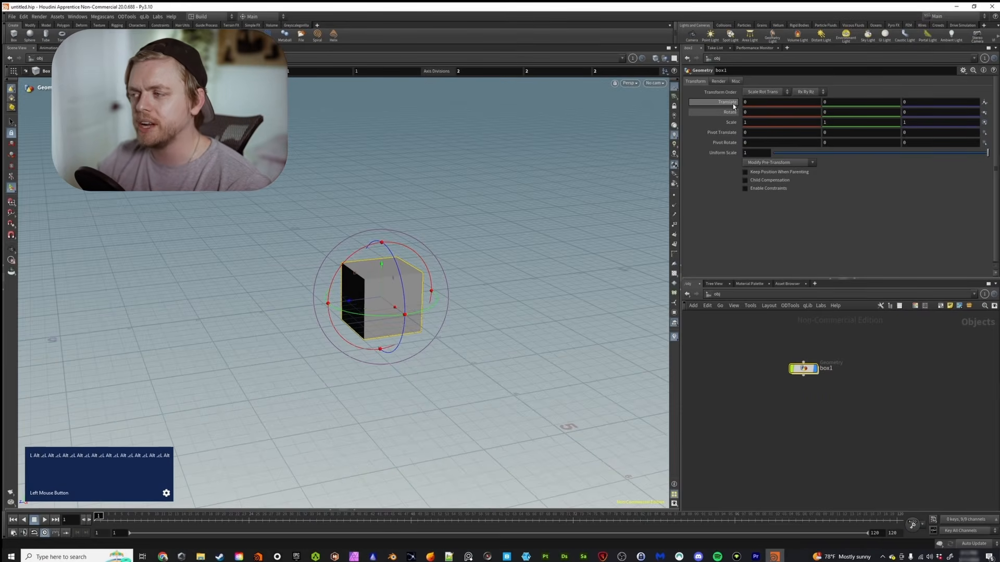
- Keyframe all of the box's Translate channels at frame 1 and move the playhead to frame 120
left_click(730, 103, "alt")
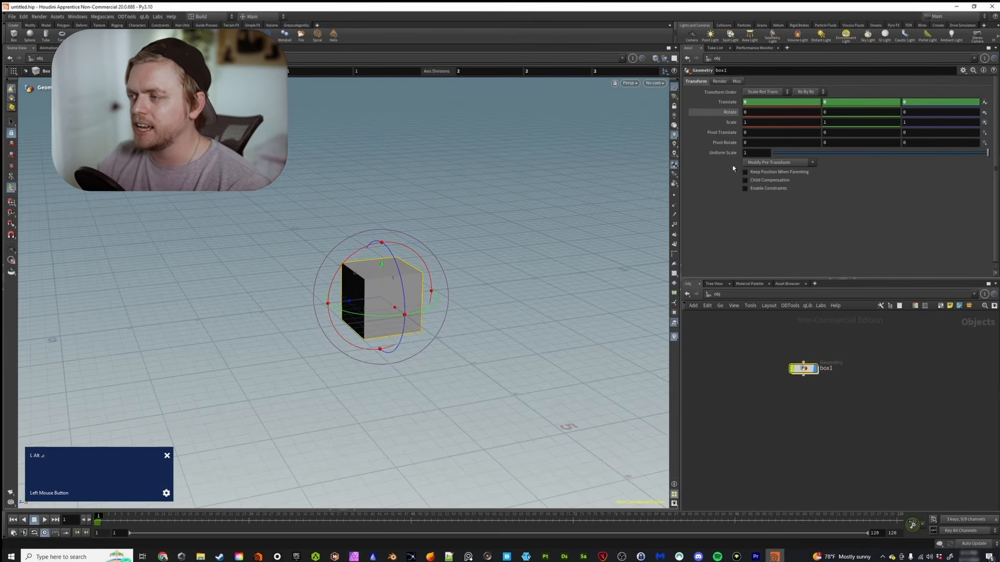
left_click_drag(106, 521, 898, 514)
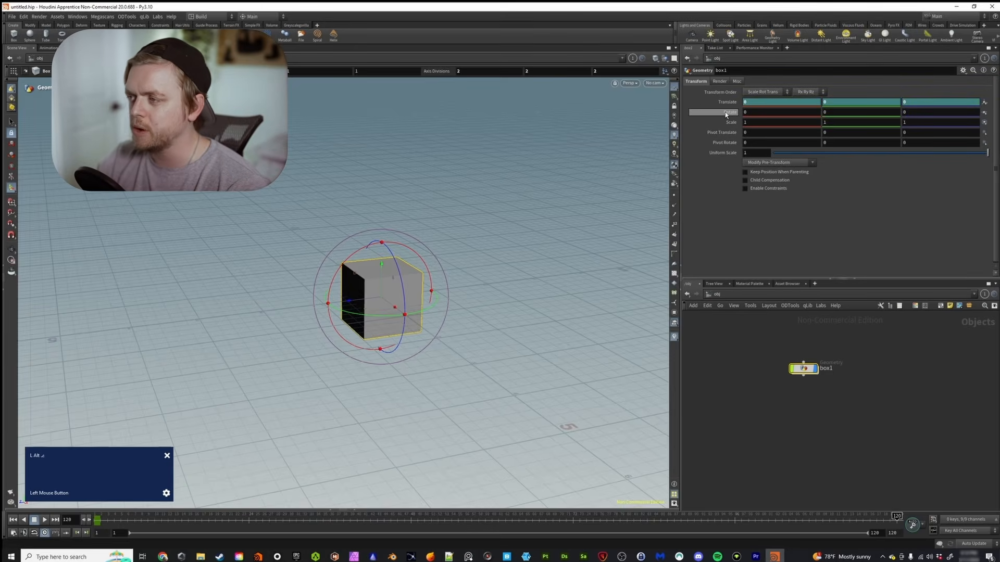
- Move the box up and across the grid at frame 120 with auto-key on, and scrub the timeline to preview the motion
scroll(394, 306, "down", 3, "alt")
left_click_drag(354, 306, 409, 292, "alt")
left_click_drag(321, 318, 487, 169)
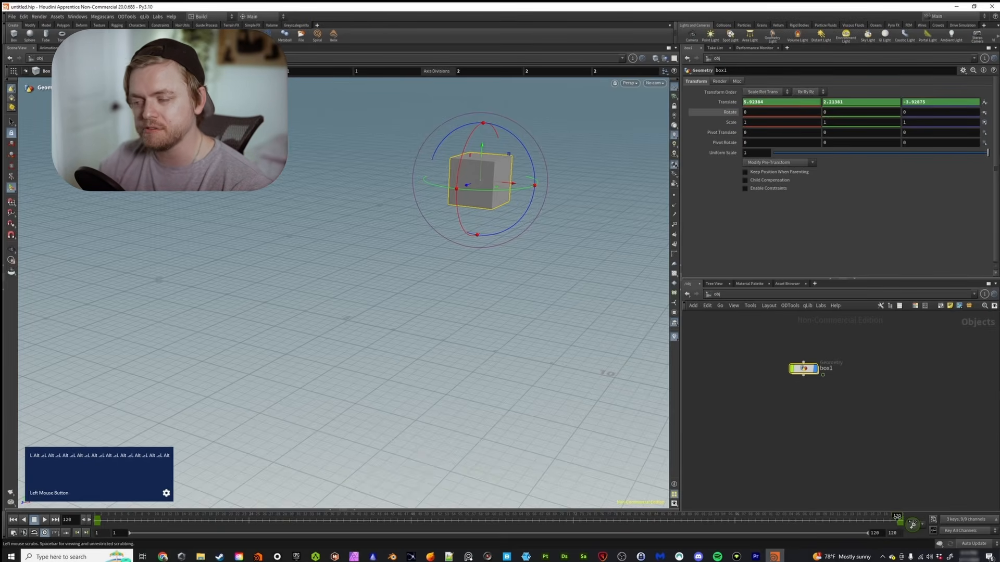
left_click_drag(896, 517, 60, 468)
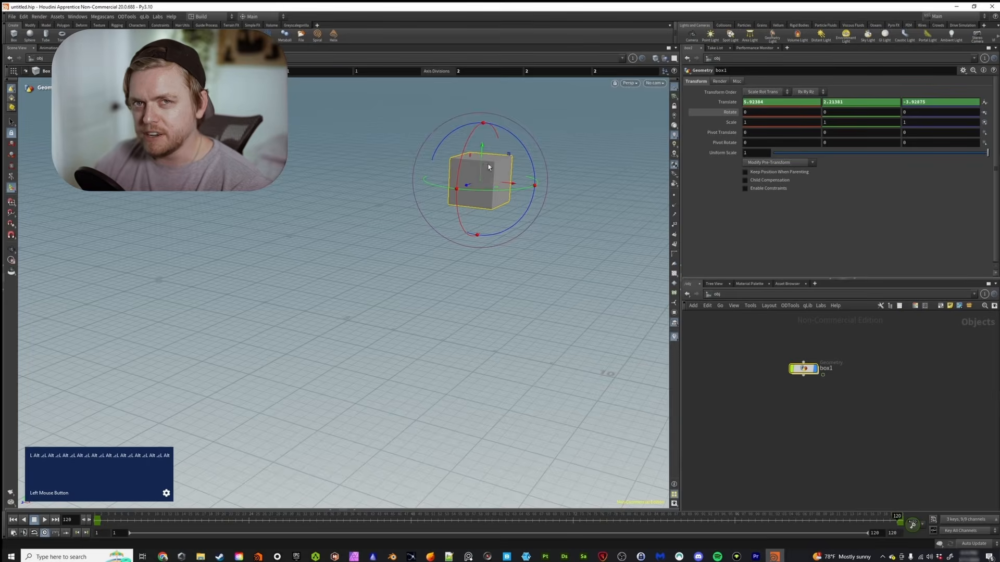
key("Escape")
key("Return")
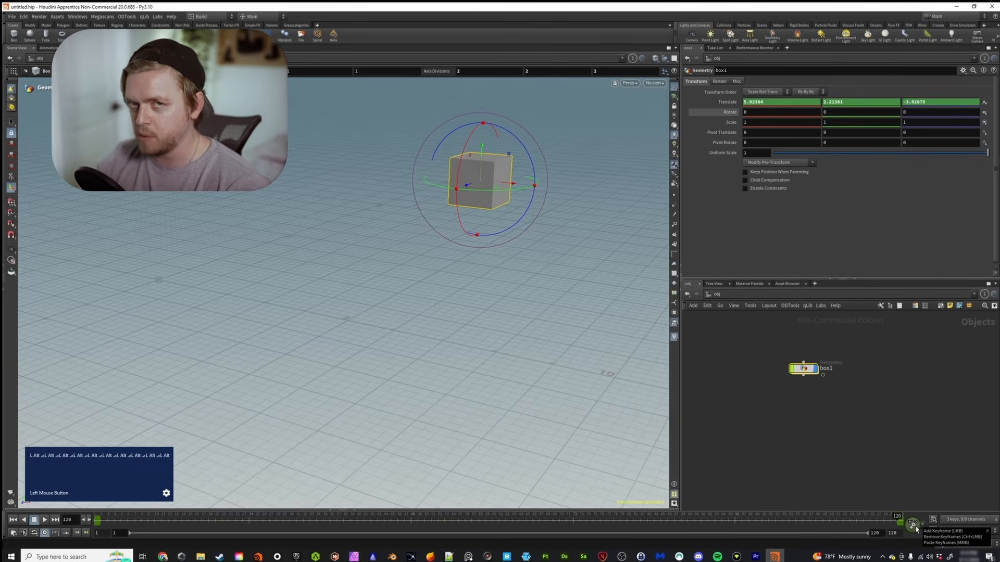
- Remove the box's Translate keyframes at frame 120 and turn off auto-key changes
left_click(730, 103, "ctrl")
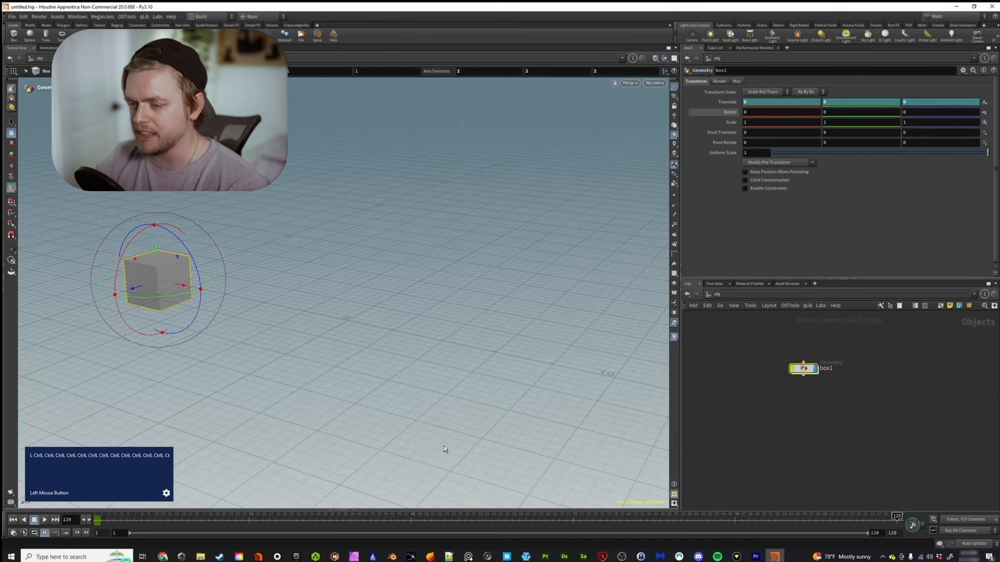
left_click(923, 527)
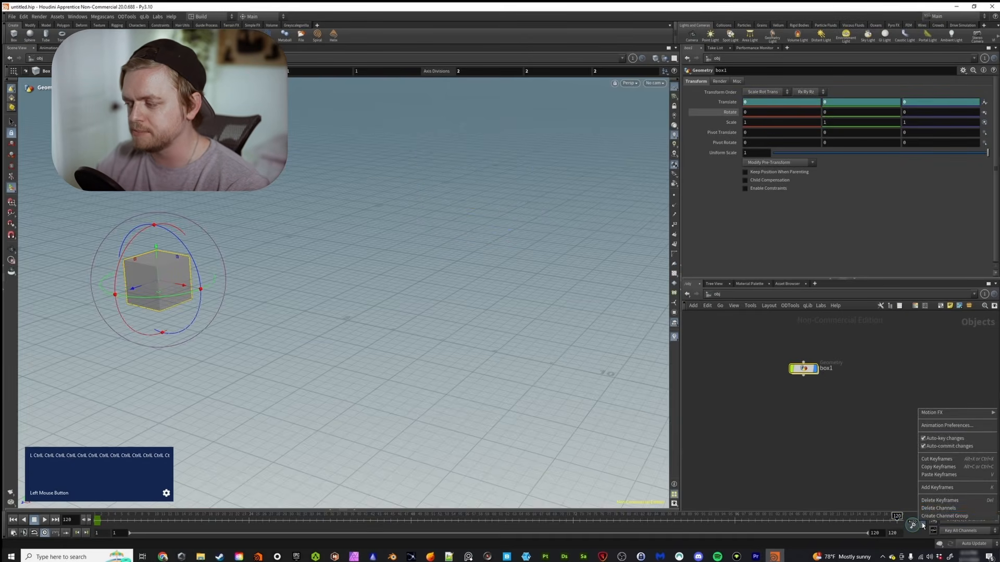
left_click(925, 439)
key("ctrl+z")
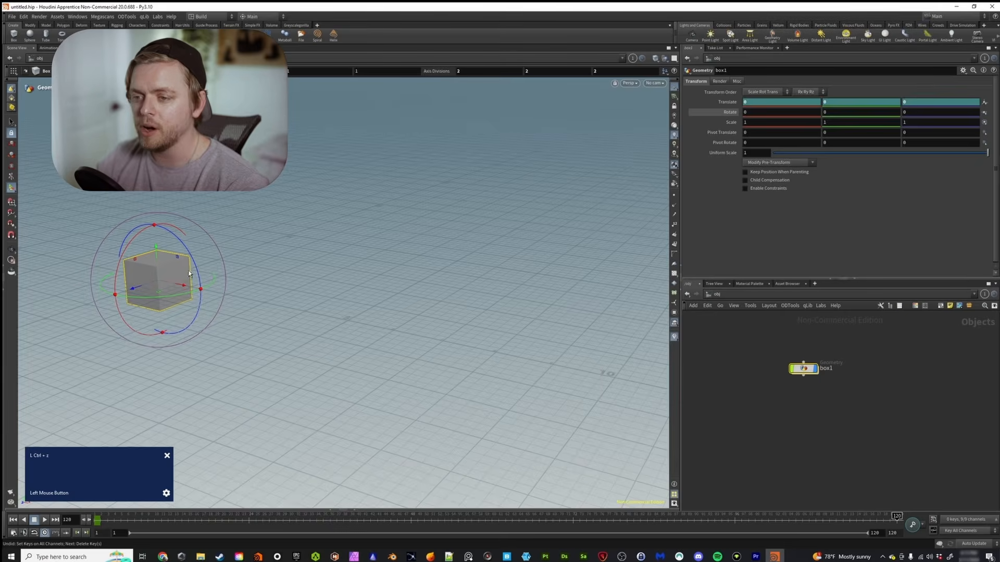
- Move the box up and across the grid at frame 120 without keyframing it, and scrub to frame 119 and back
left_click_drag(182, 289, 442, 297)
left_click_drag(452, 261, 452, 151)
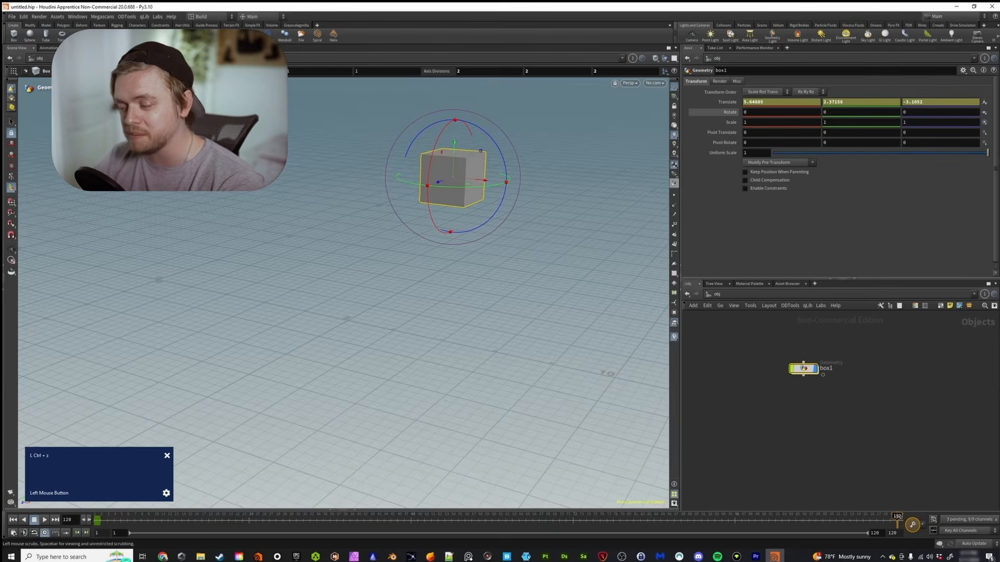
left_click_drag(897, 516, 891, 517)
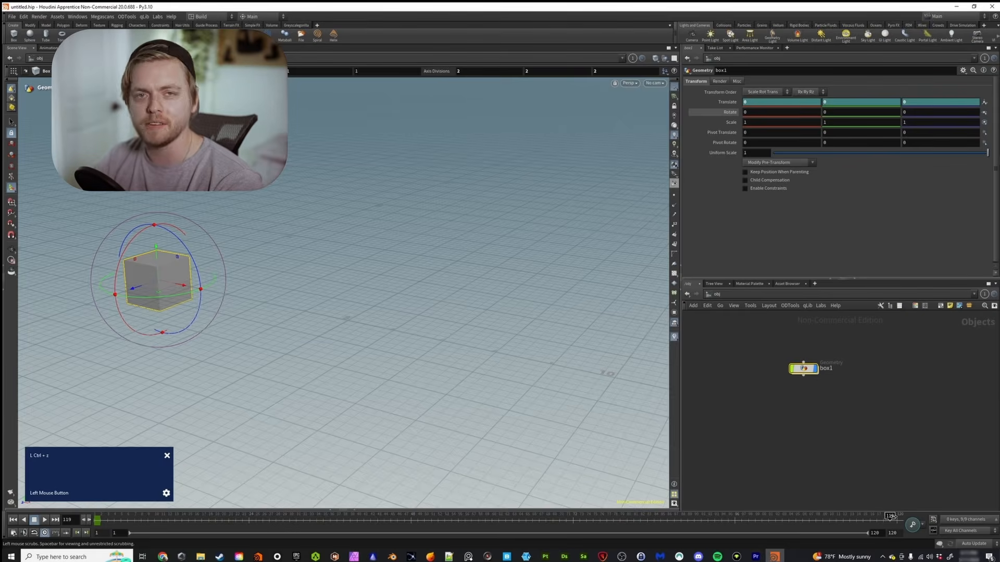
left_click_drag(891, 517, 897, 517)
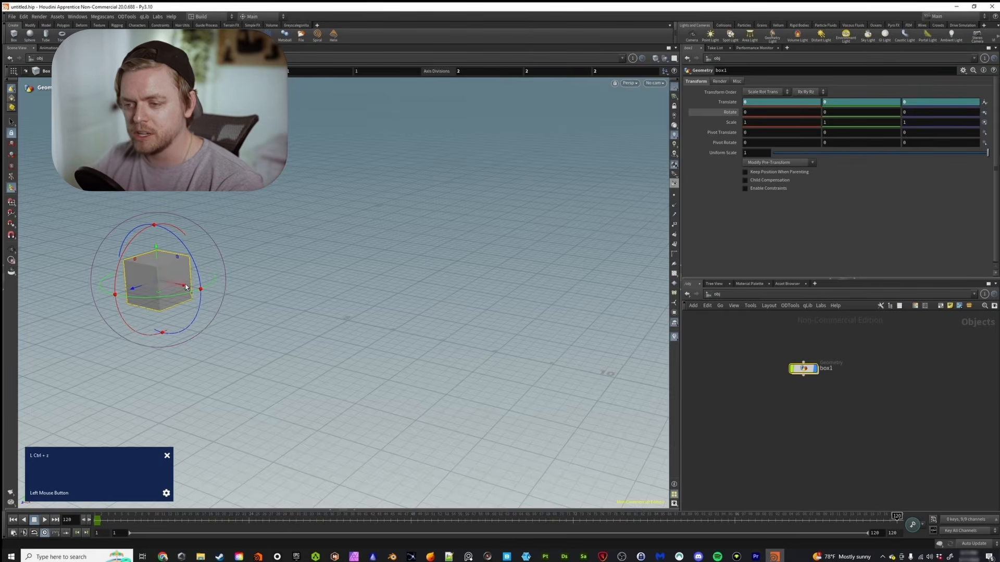
- Move the box to about 5.97, 2.86, -2.94 at frame 120 and keyframe its Translate channels manually
left_click_drag(186, 287, 439, 321)
left_click_drag(380, 339, 460, 139)
left_click(801, 103, "alt")
left_click(918, 102, "alt")
- Scrub back through the box's motion and review the keyframe options, including auto-commit changes
left_click_drag(865, 520, 786, 429)
left_click(925, 527)
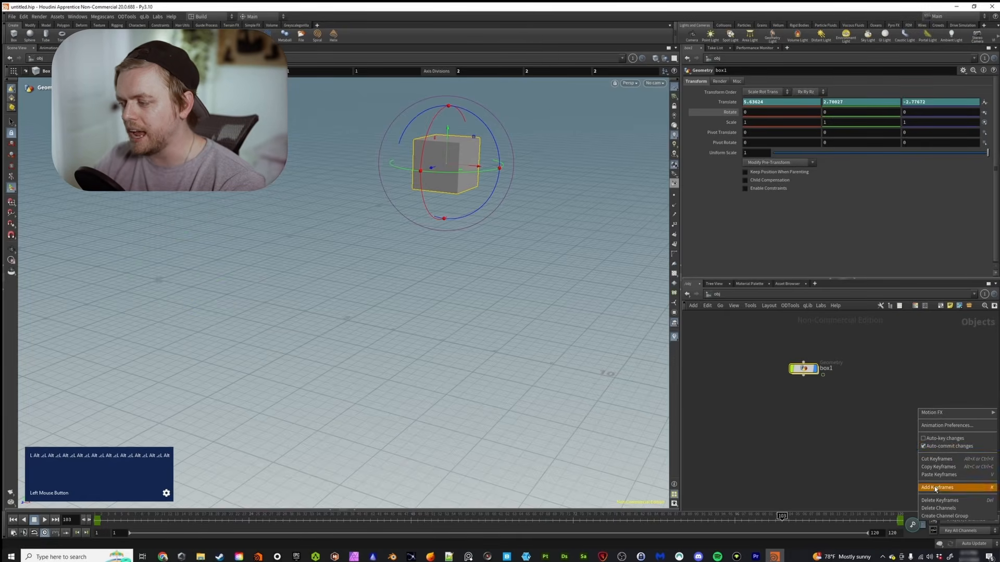
left_click(939, 446)
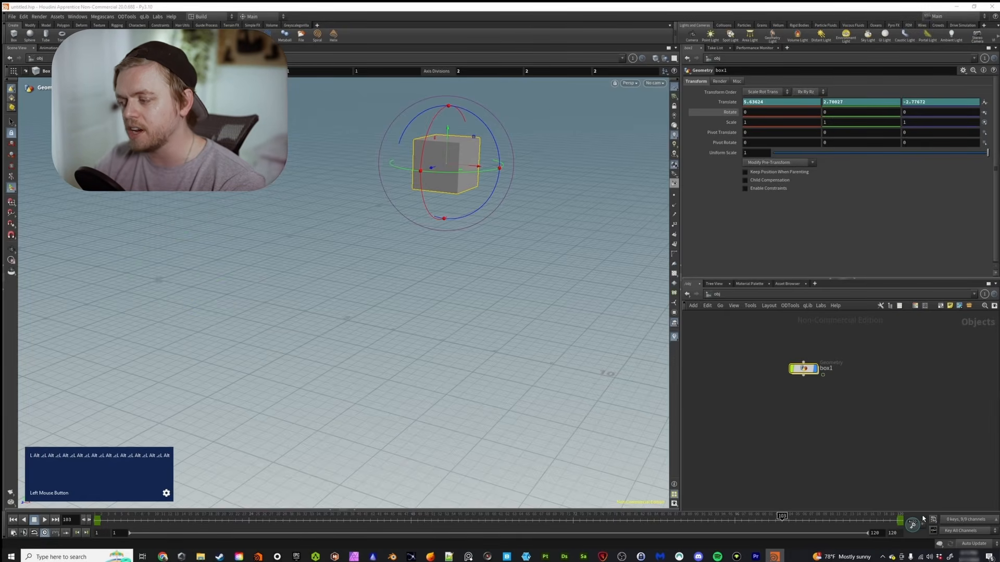
key("ctrl+z")
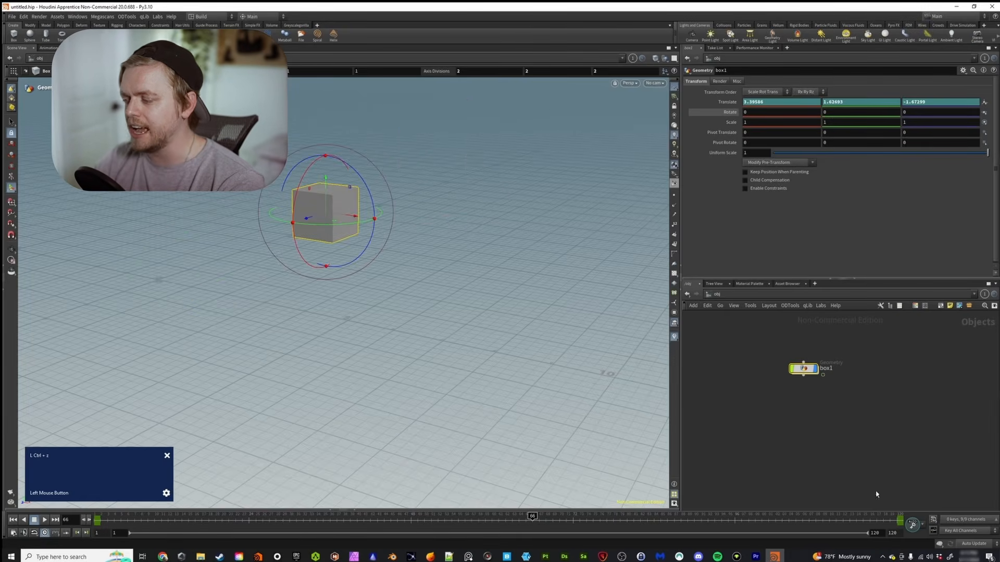
- Add keyframes to all of the box's transform channels at frame 66 and undo them
left_click(913, 527)
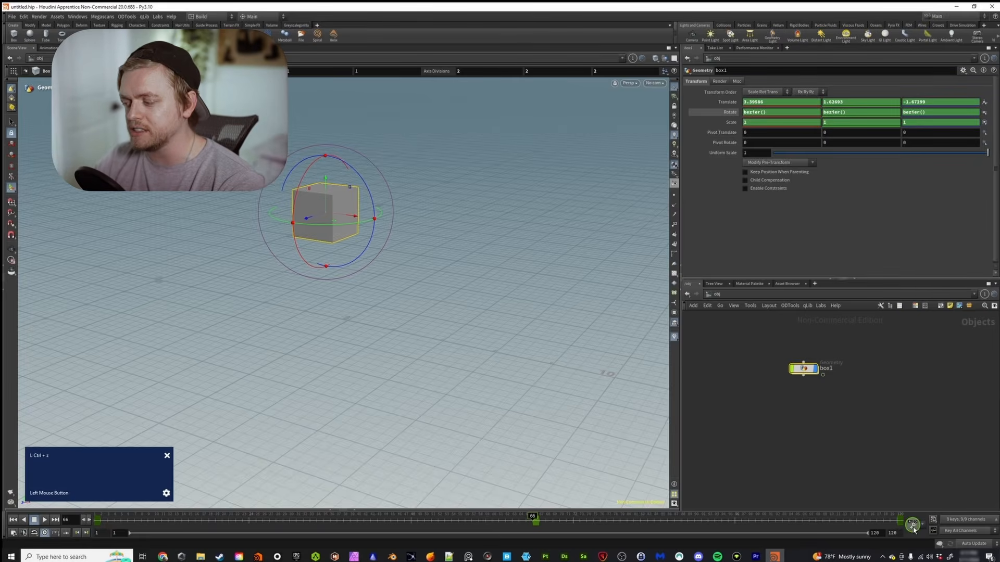
left_click(729, 112)
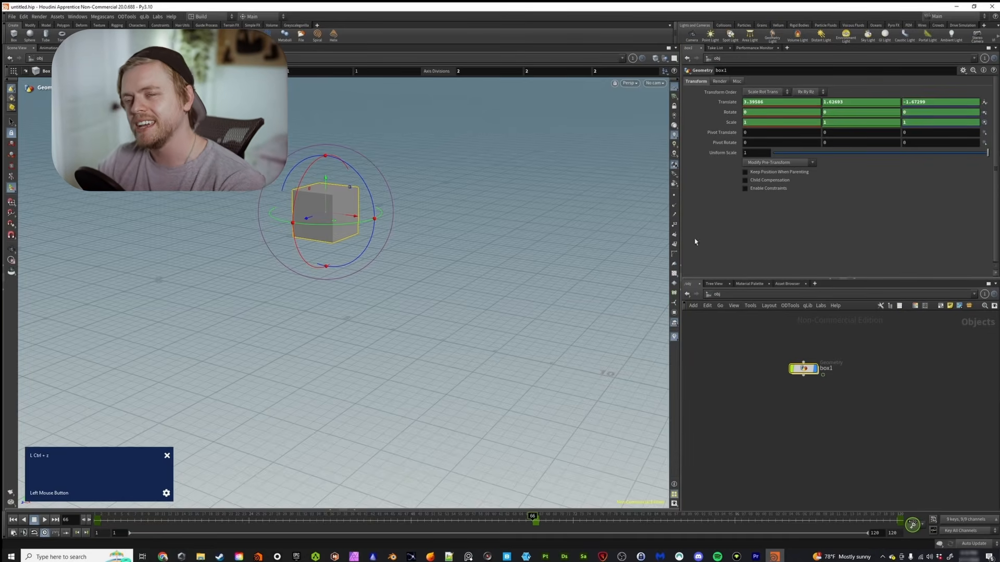
key("ctrl+z")
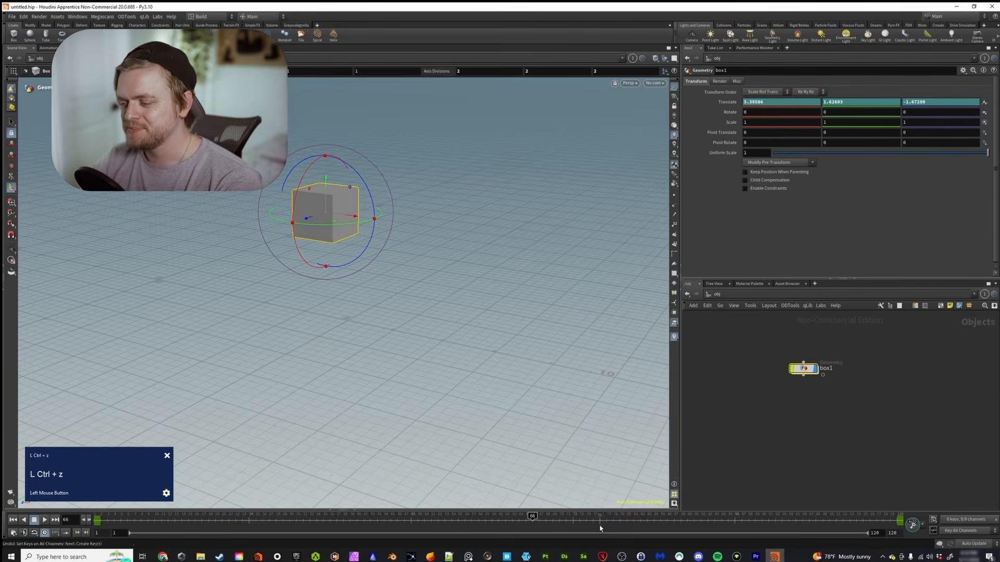
- Scrub to frame 120 and play back the box's Translate animation
left_click_drag(532, 519, 897, 520)
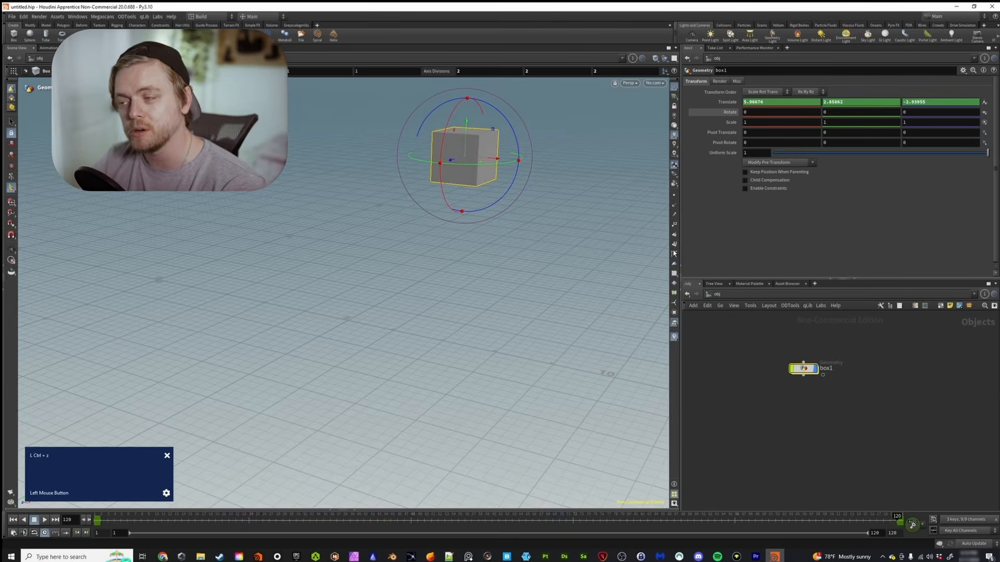
left_click(44, 521)
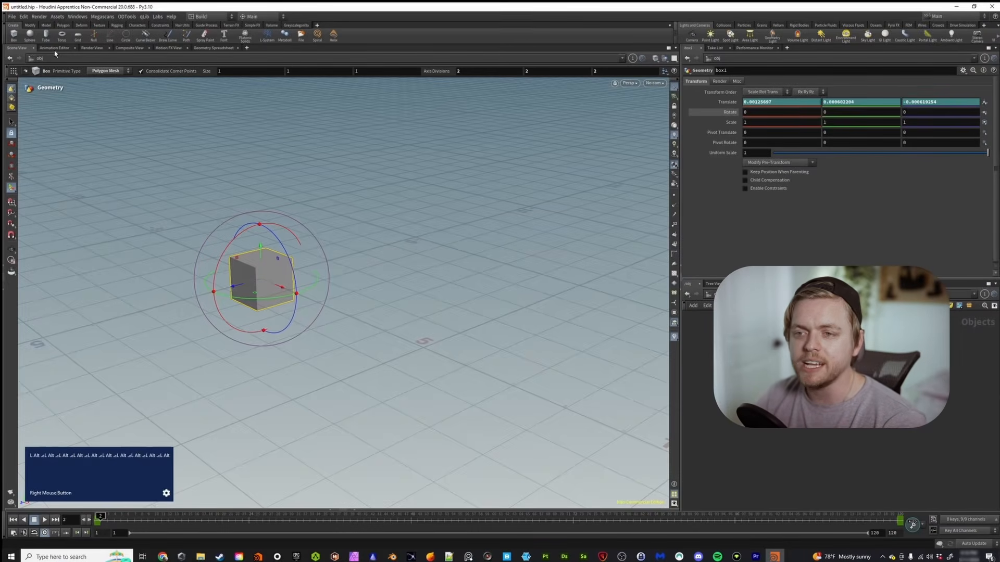
- Open the Animation Editor and frame the box's three Translate curves across the full frame range
left_click(19, 49)
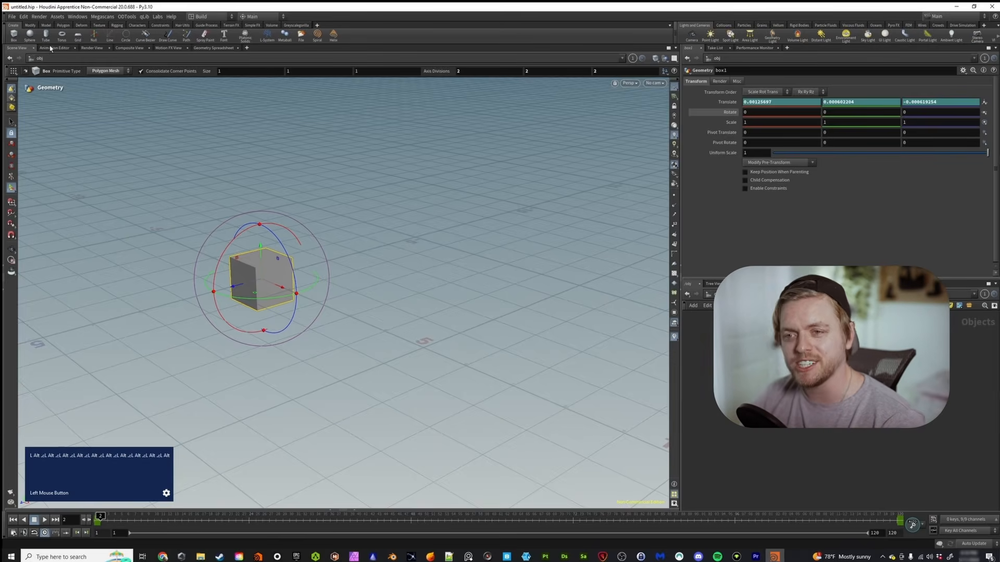
key("Escape")
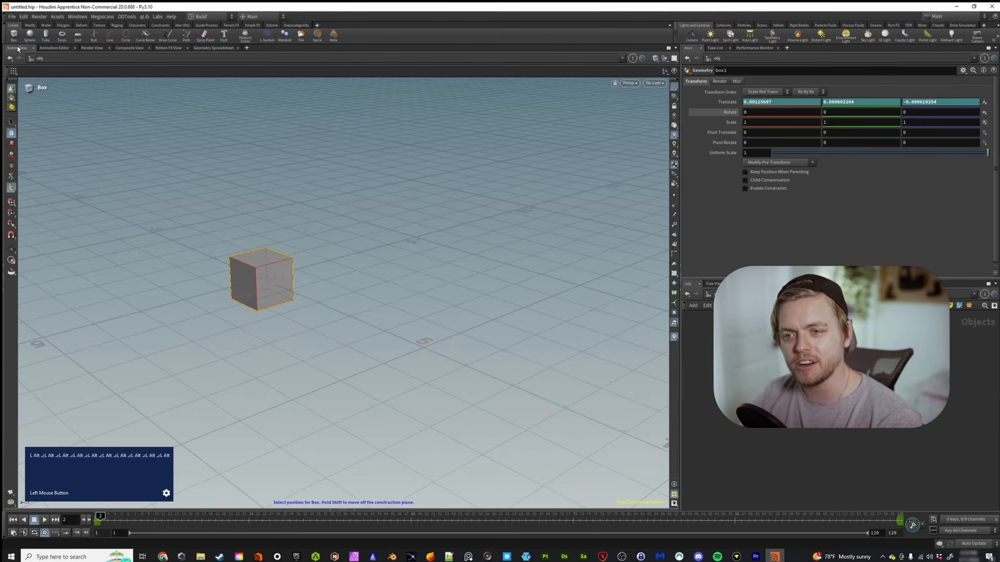
left_click(54, 48)
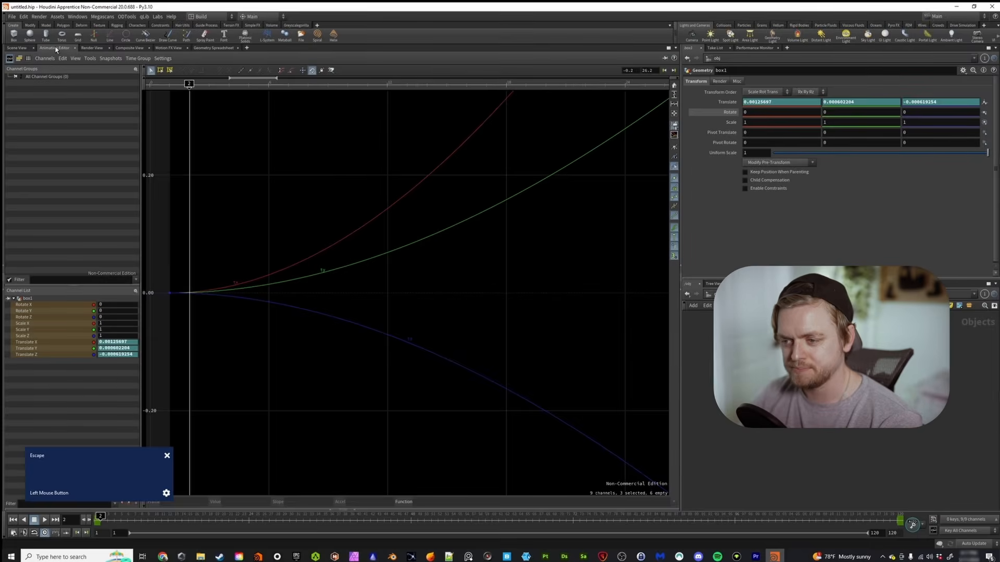
scroll(375, 276, "down", 5, "alt")
scroll(434, 214, "down", 3, "alt")
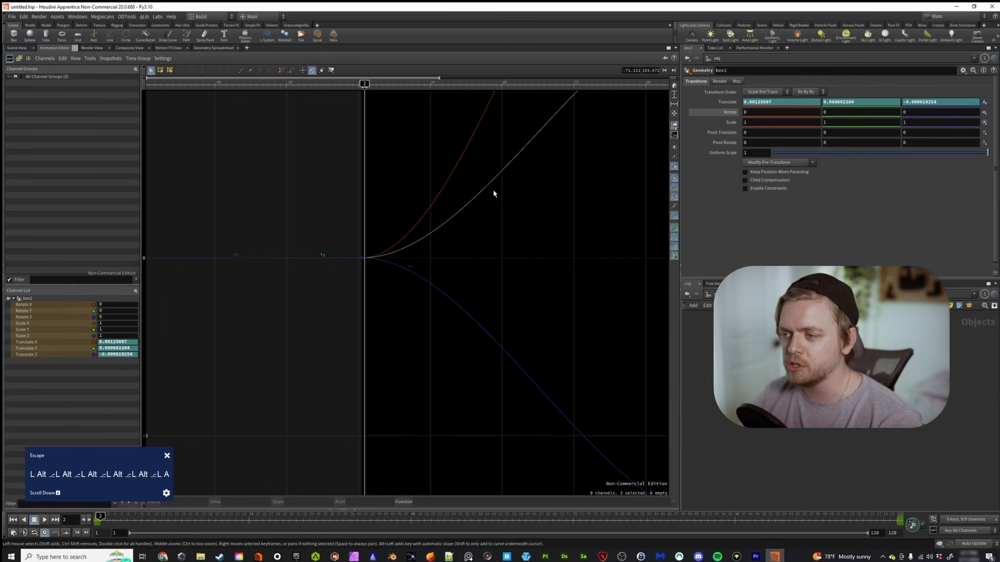
right_click_drag(494, 194, 301, 252)
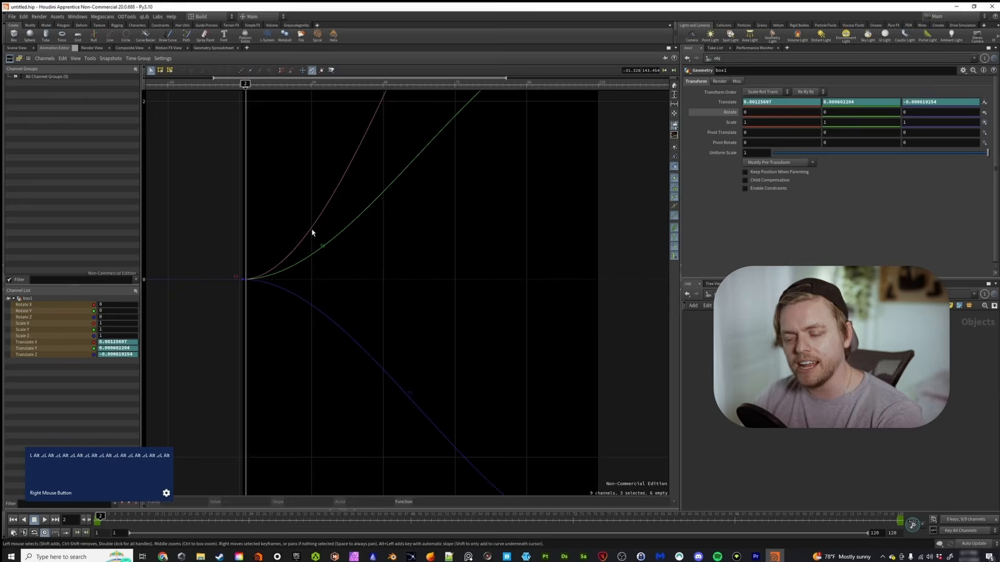
right_click_drag(419, 235, 408, 277)
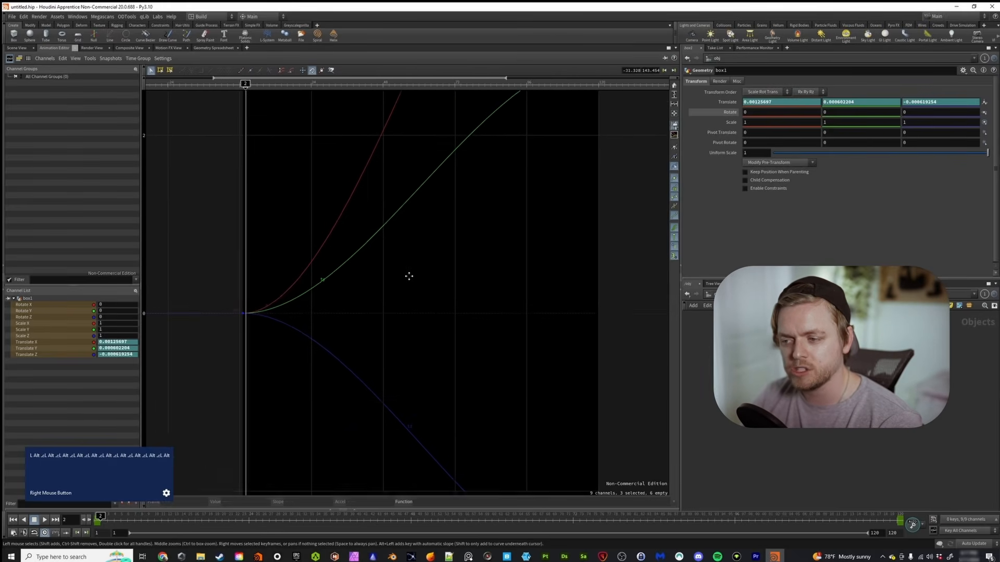
scroll(418, 261, "down", 4)
middle_click_drag(455, 202, 437, 314)
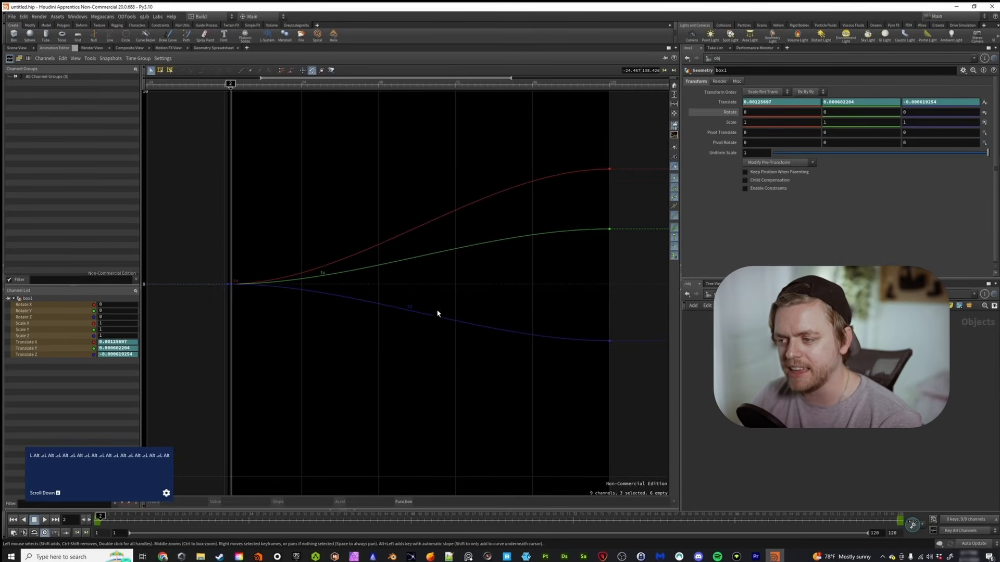
scroll(466, 274, "down", 4)
scroll(467, 274, "up", 6)
scroll(469, 275, "down", 4)
scroll(470, 278, "up", 3)
- Select the start and end keyframes of the Translate curves to examine their tangent handles
left_click_drag(541, 294, 245, 346)
left_click_drag(255, 348, 184, 246)
left_click_drag(498, 116, 635, 181)
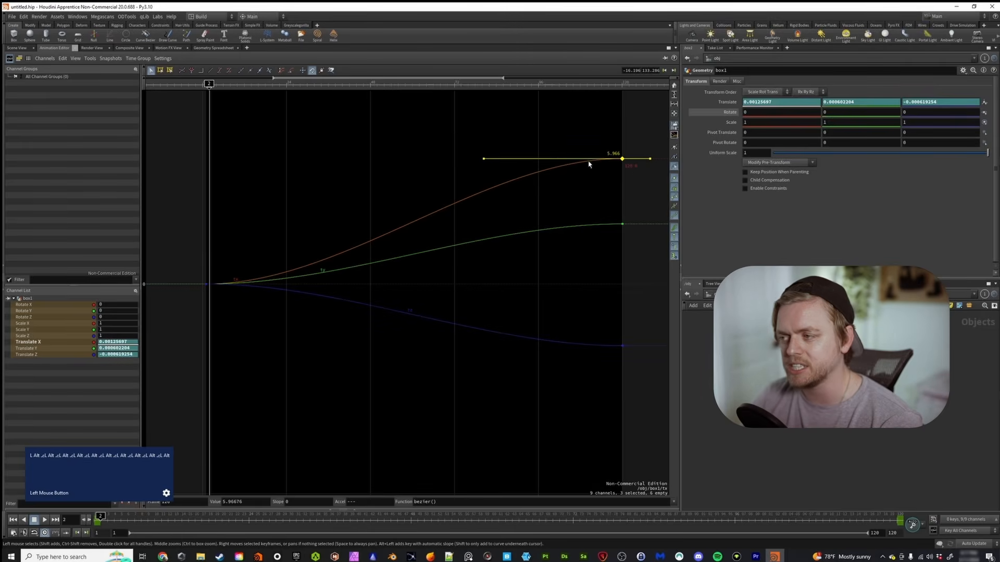
left_click(376, 148)
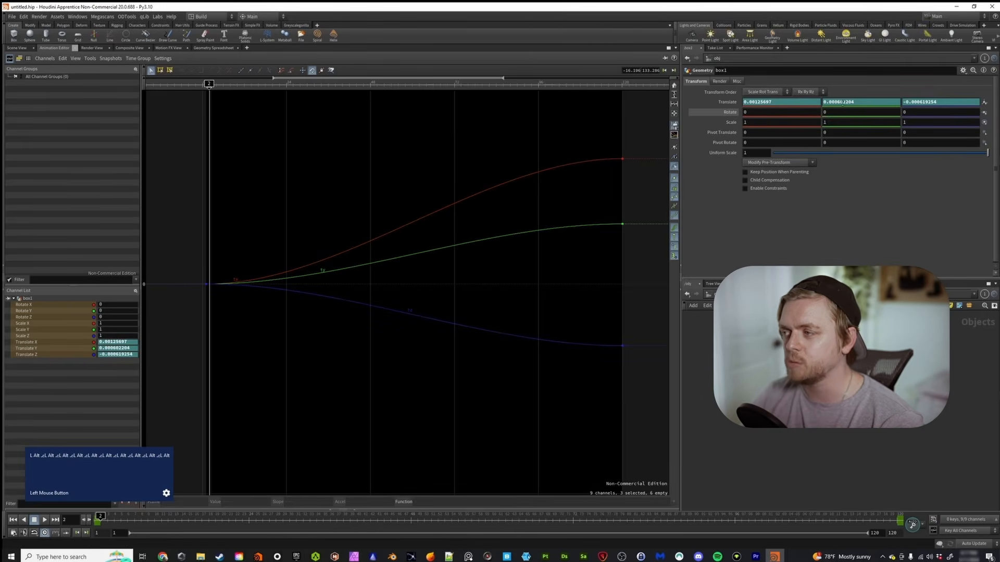
left_click_drag(227, 140, 635, 371)
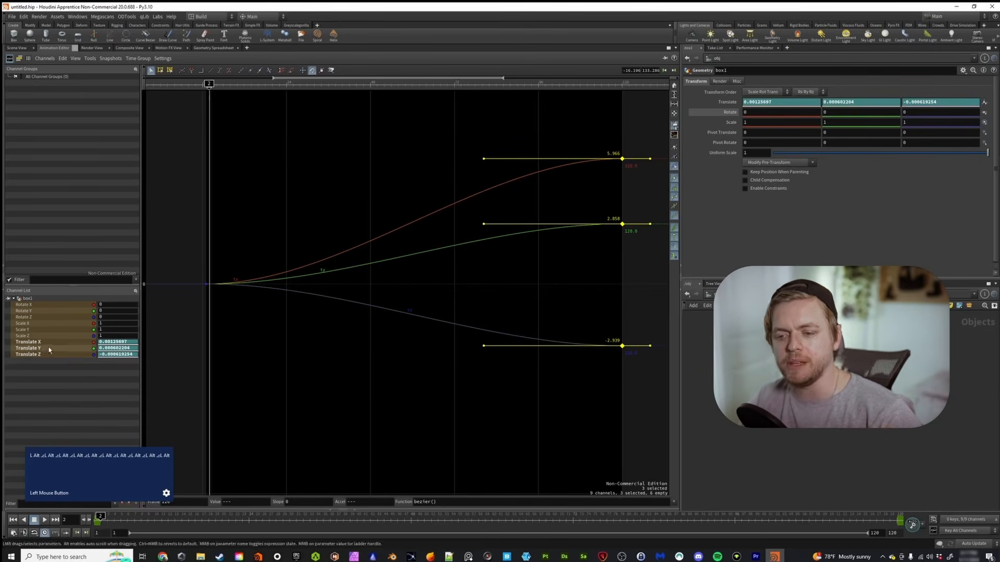
- Return to frame 1 and view the Translate X curve alone, followed by all three Translate curves
left_click(49, 377)
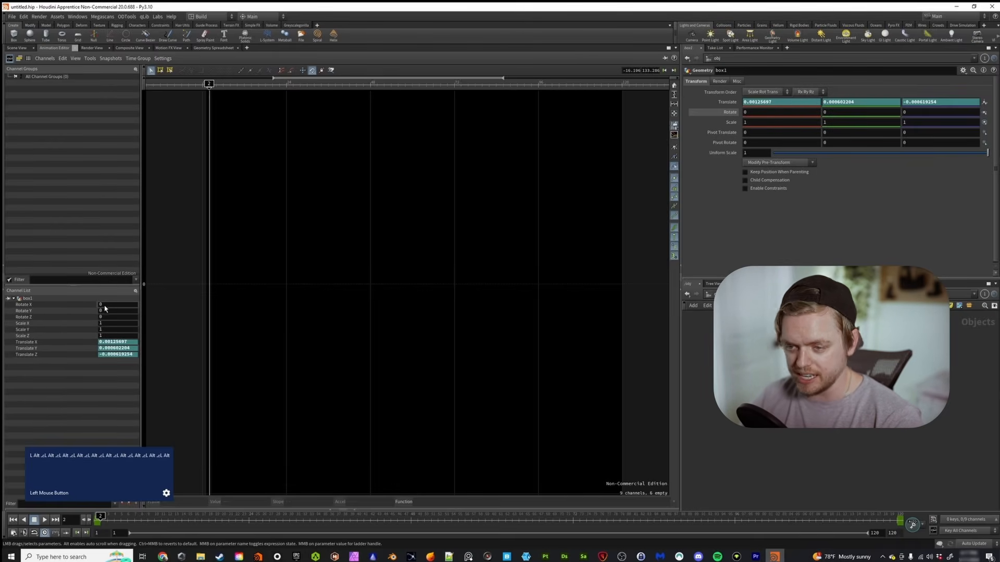
left_click(98, 519)
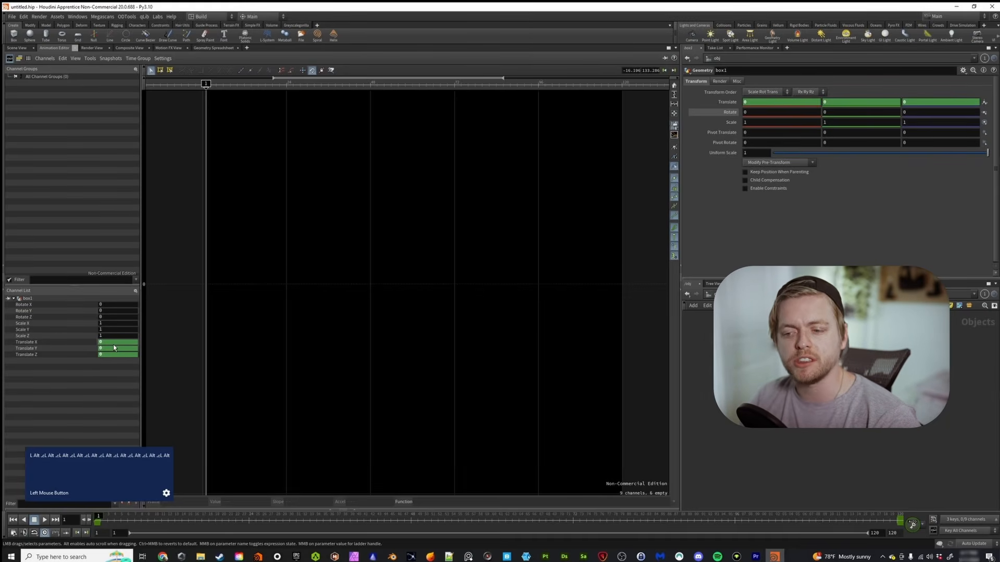
left_click(25, 343)
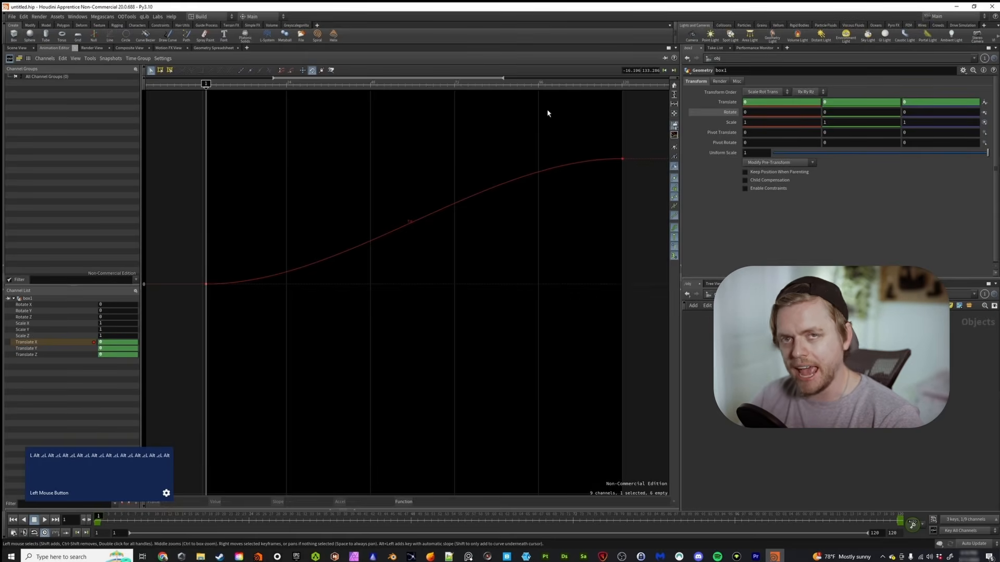
left_click(31, 355, "shift")
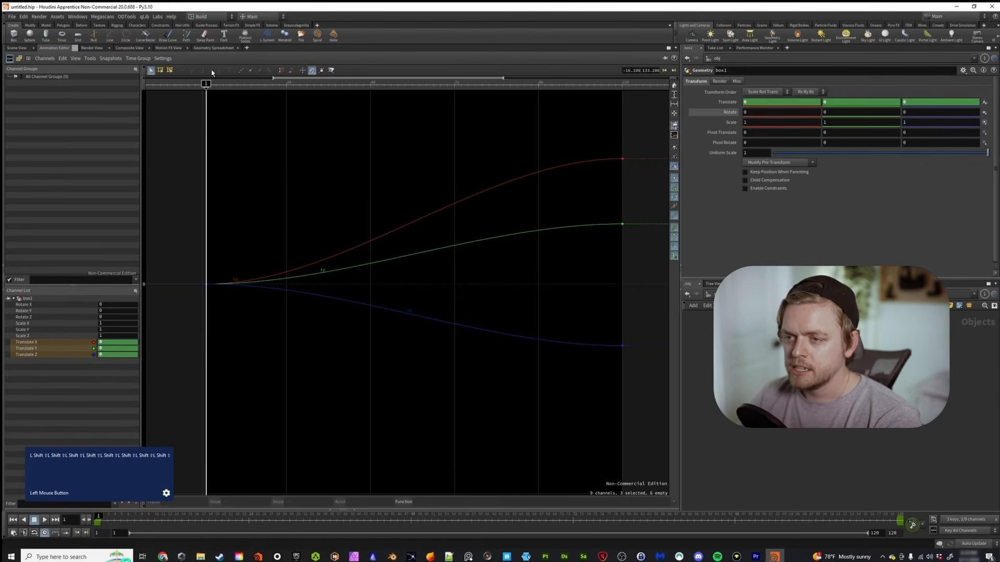
- Scrub the graph's playhead to frame 66 to examine the Translate values between keyframes
mouse_move(206, 85)
left_mouse_down()
mouse_move(346, 85)
mouse_move(207, 85)
left_mouse_up()
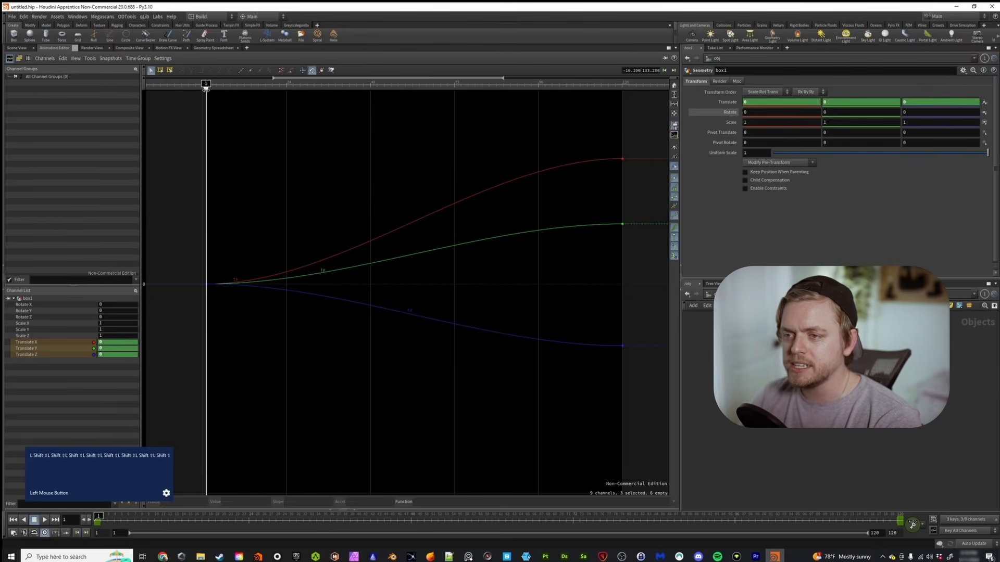
left_click(348, 85)
left_click_drag(348, 85, 434, 108)
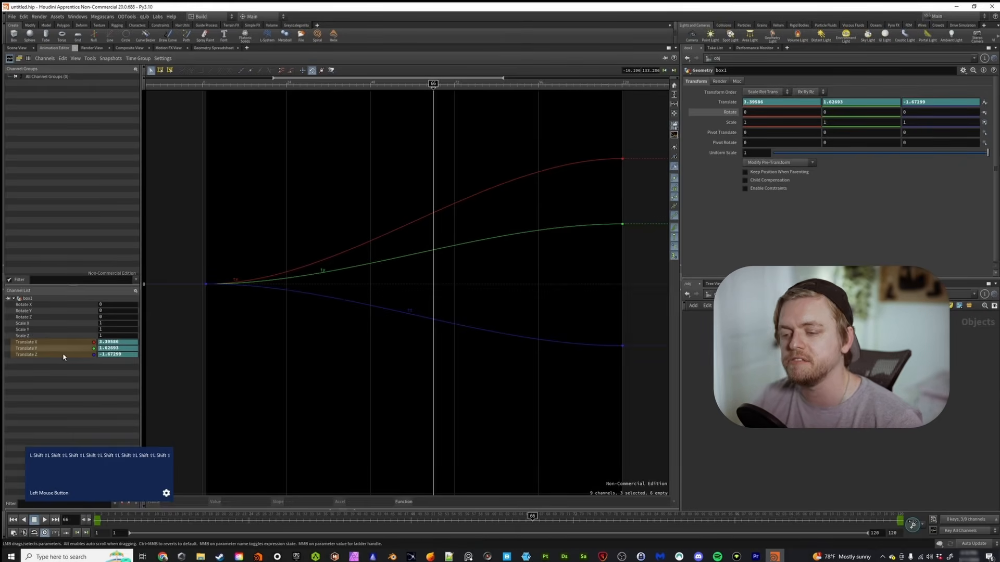
- Isolate the Translate X curve, scrub to frame 120, and examine its last and first keyframes
left_click(52, 369)
left_click(29, 342)
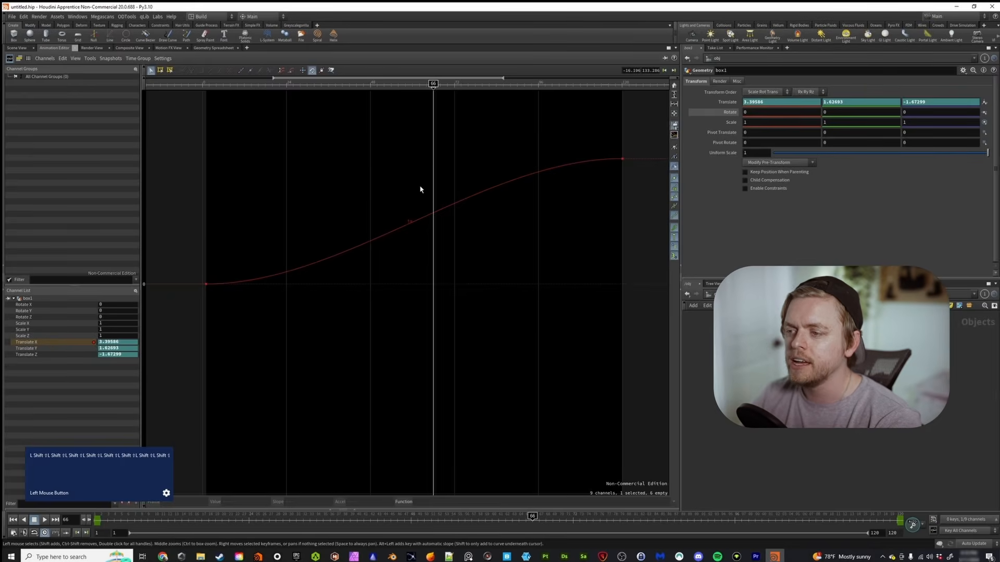
right_click_drag(424, 197, 417, 243, "alt")
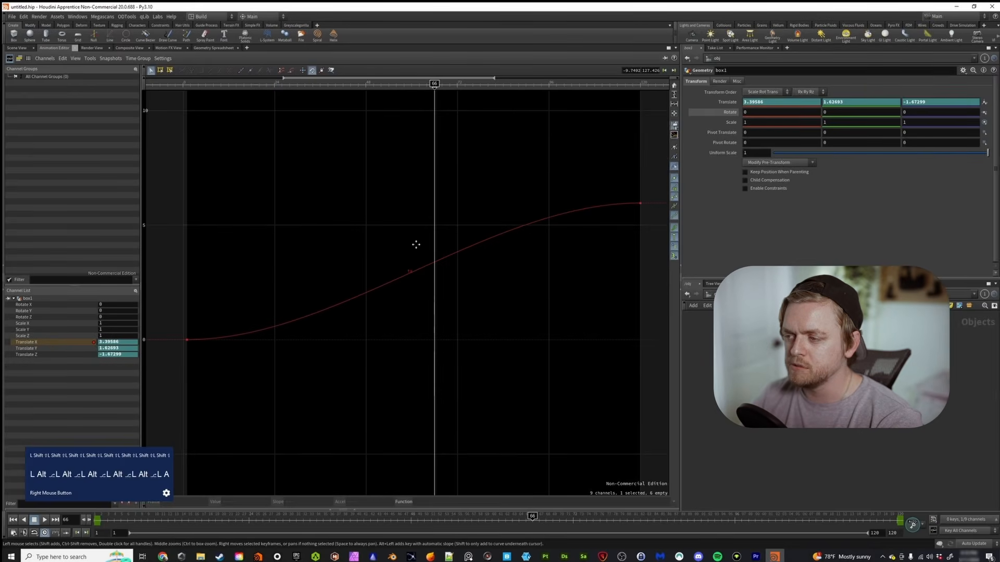
left_click_drag(223, 86, 641, 89)
left_click_drag(599, 179, 647, 222)
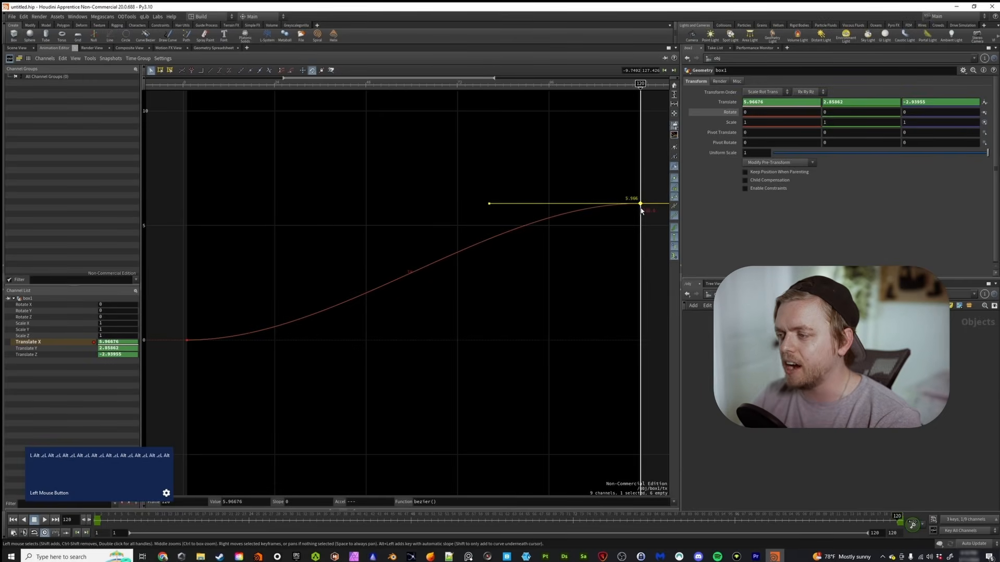
left_click_drag(219, 307, 170, 360)
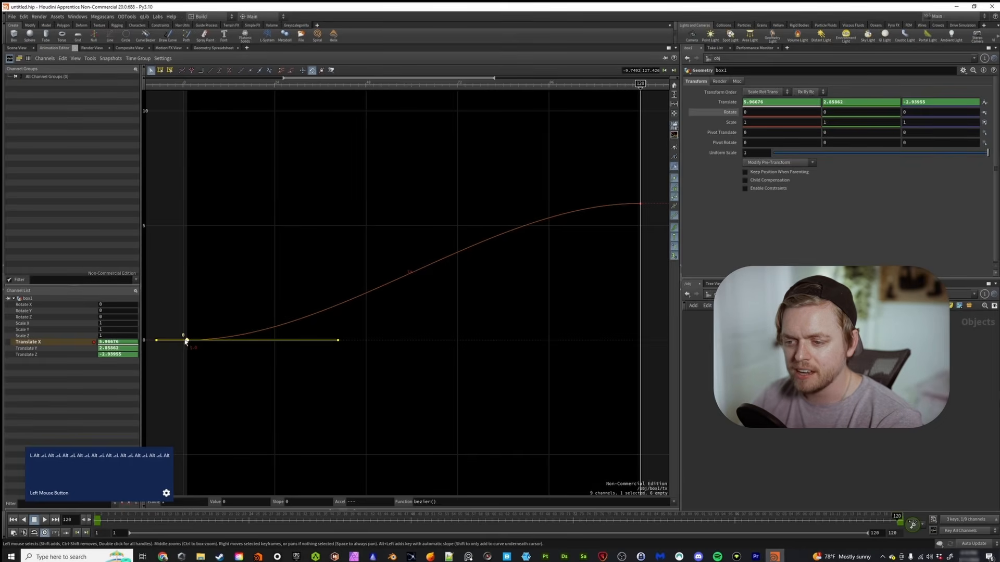
- Try raising the first Translate X keyframe and reshaping its tangent handle, undoing each change
left_click_drag(189, 344, 188, 179)
key("ctrl+z")
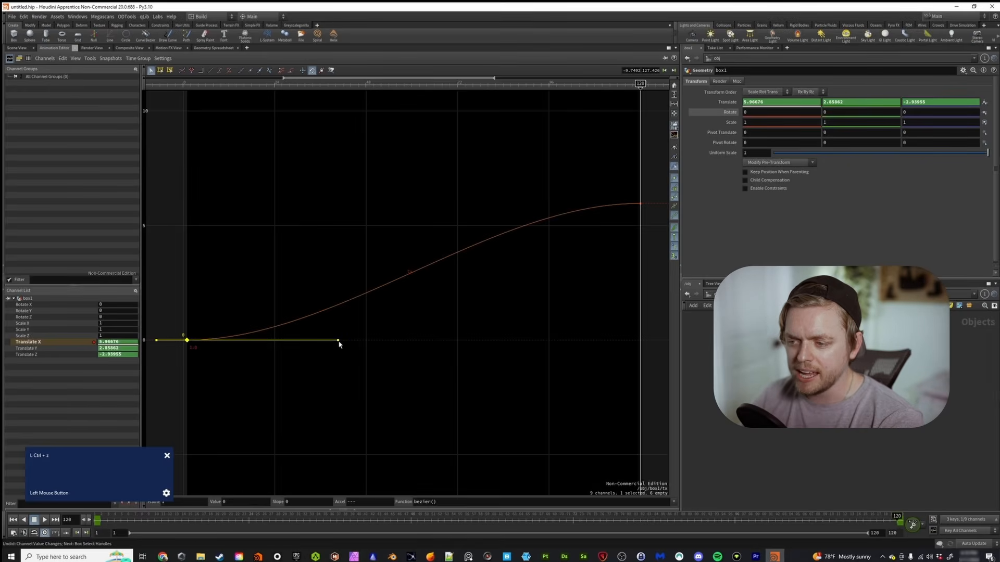
mouse_move(338, 343)
left_mouse_down()
mouse_move(268, 331)
mouse_move(275, 263)
mouse_move(317, 319)
mouse_move(233, 341)
mouse_move(244, 232)
mouse_move(313, 259)
mouse_move(408, 339)
mouse_move(551, 339)
mouse_move(265, 288)
mouse_move(342, 259)
mouse_move(299, 226)
mouse_move(264, 302)
mouse_move(303, 366)
mouse_move(285, 339)
mouse_move(339, 341)
left_mouse_up()
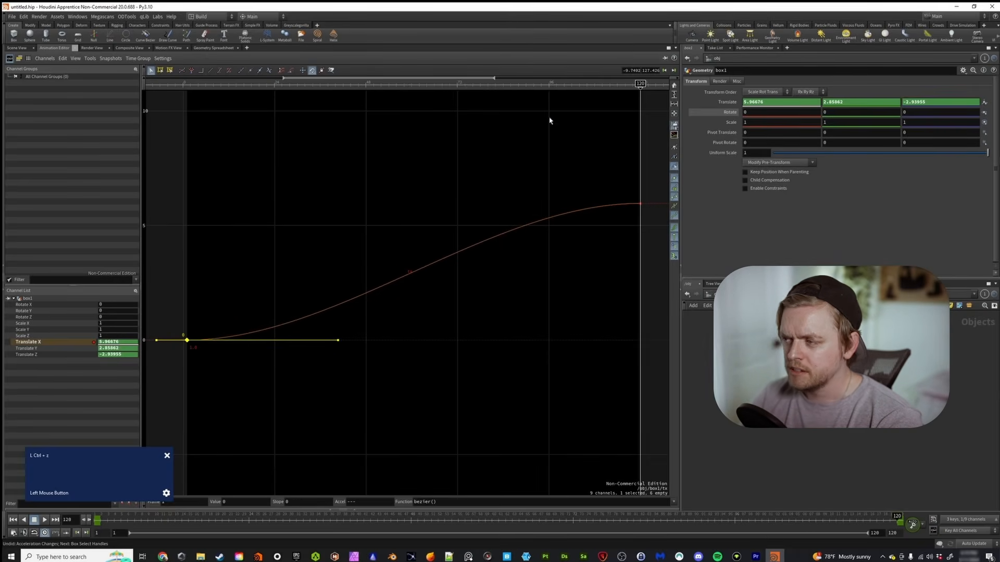
- Split the Animation Editor pane into upper and lower halves and show the Scene View in the upper one
left_click(676, 48)
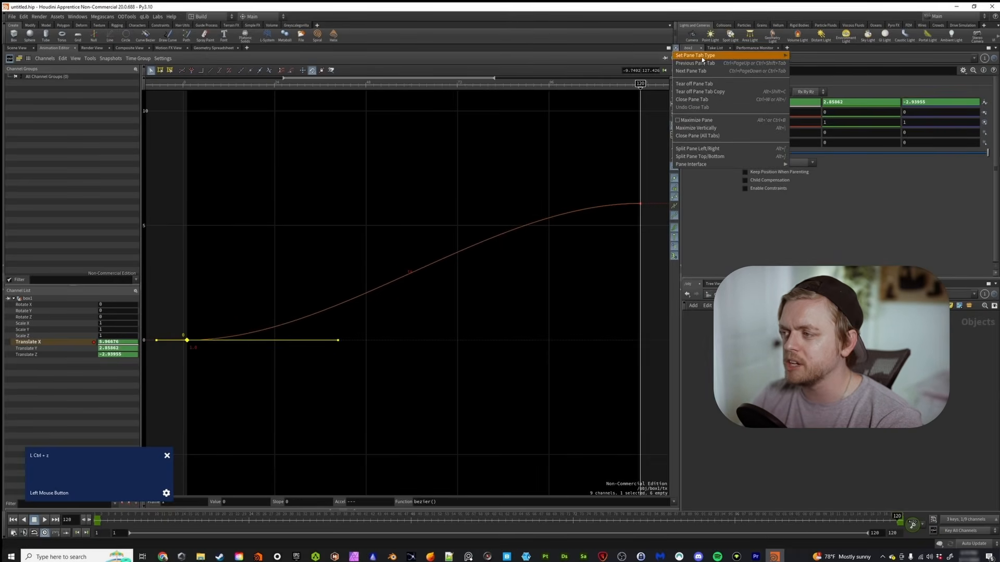
left_click(713, 157)
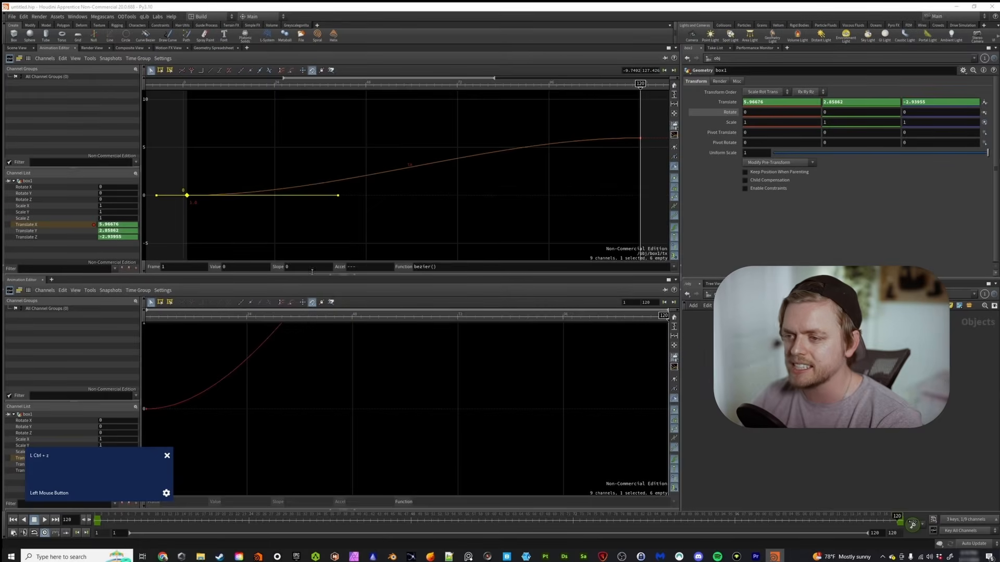
left_click(17, 47)
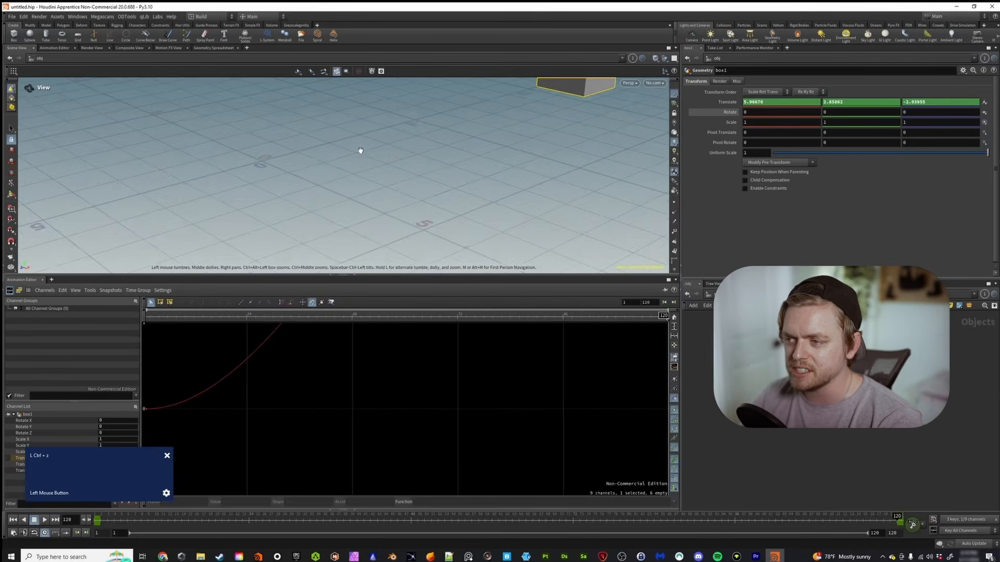
- Reframe the viewport to fit the box's whole motion path and return to frame 1
scroll(357, 145, "down", 2, "alt")
right_click_drag(358, 146, 420, 177, "alt")
scroll(338, 349, "down", 1, "alt")
middle_click_drag(338, 349, 338, 398, "alt")
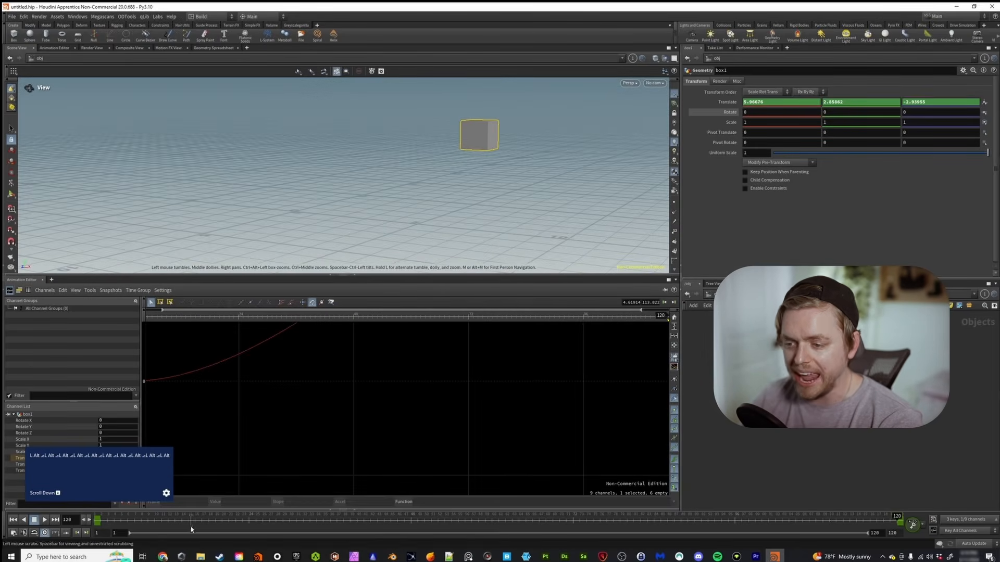
left_click(175, 517)
left_click_drag(174, 518, 98, 517)
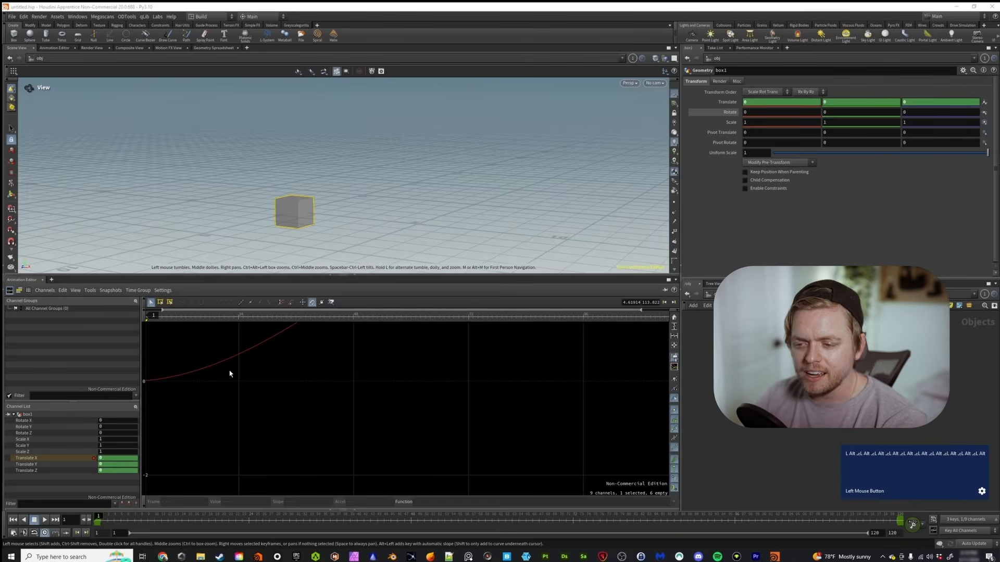
- Undo the extra keyframe in the middle of the Translate X curve and frame the whole curve
middle_click_drag(217, 370, 433, 405, "alt")
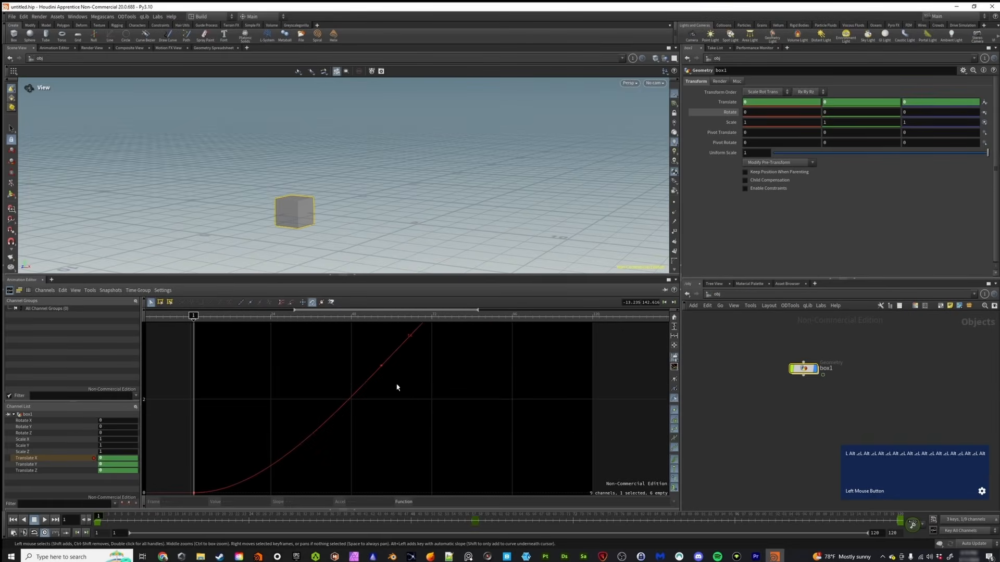
key("ctrl+z")
key("f")
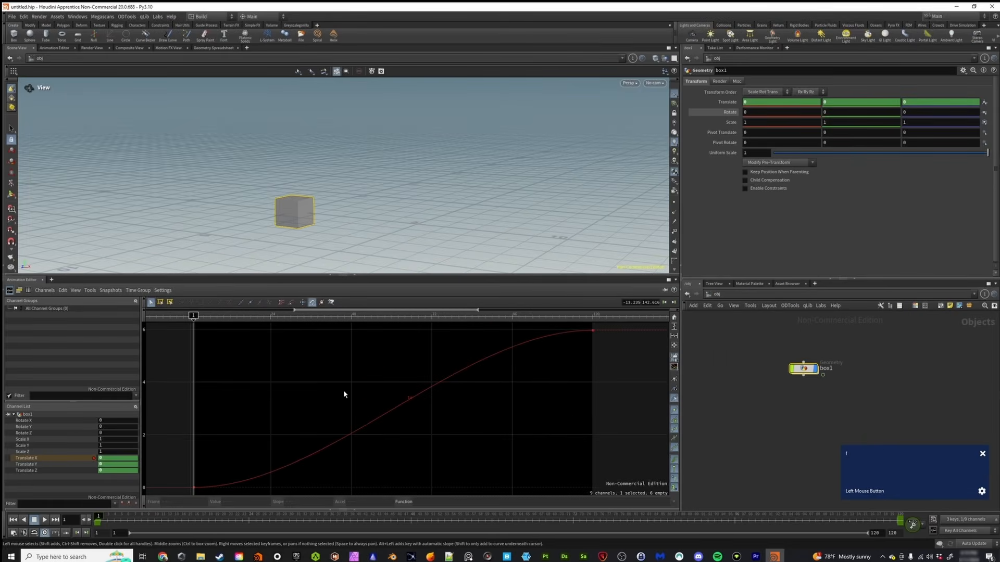
- Show and frame all three Translate curves in the graph, and play back the box's animation up to frame 108
left_click(26, 470)
left_click(33, 458, "shift")
key("f")
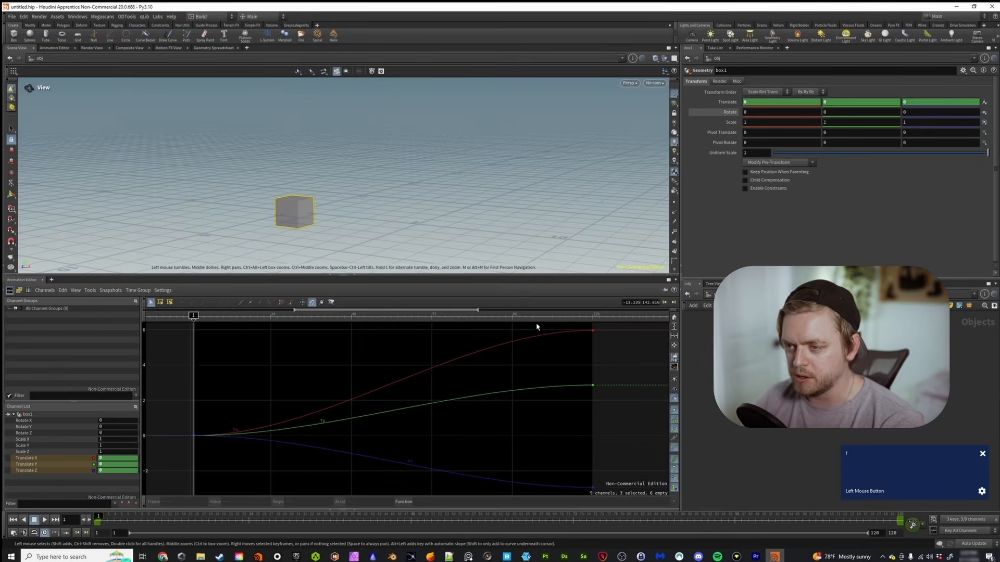
left_click(43, 520)
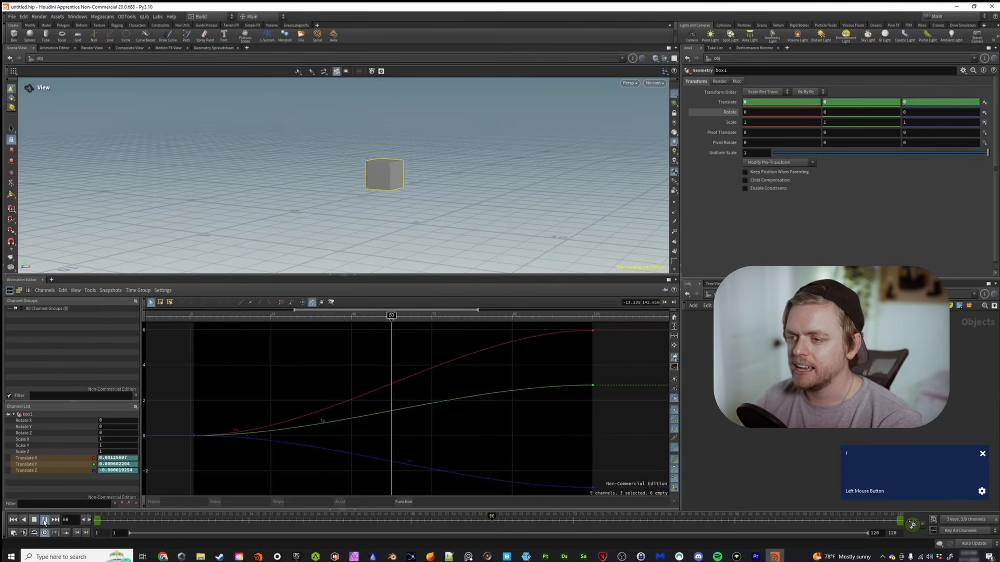
left_click(44, 521)
- Isolate Translate X and shorten its first keyframe's outgoing tangent handle almost to the keyframe to remove the ease-in
left_click_drag(211, 405, 183, 447)
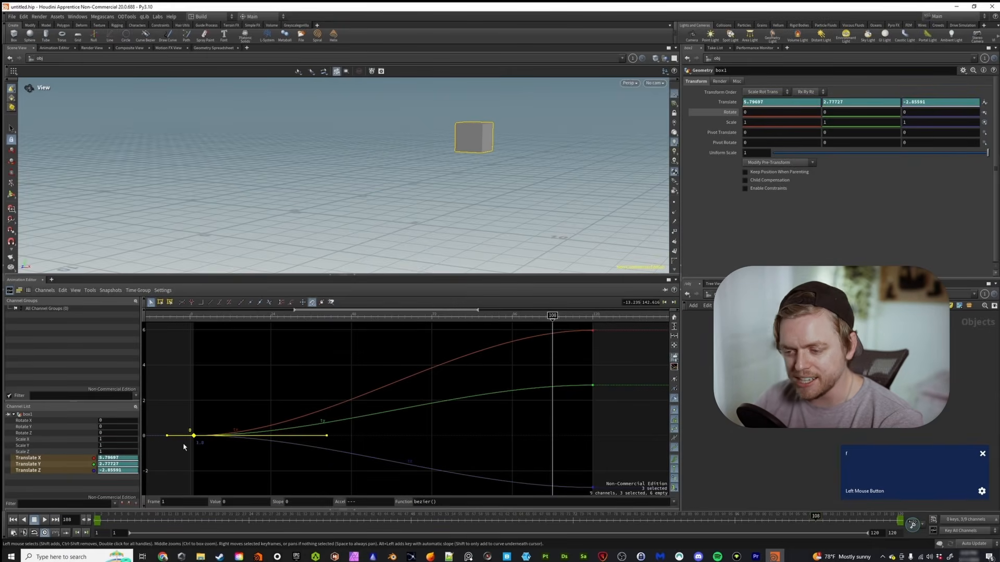
left_click(29, 458)
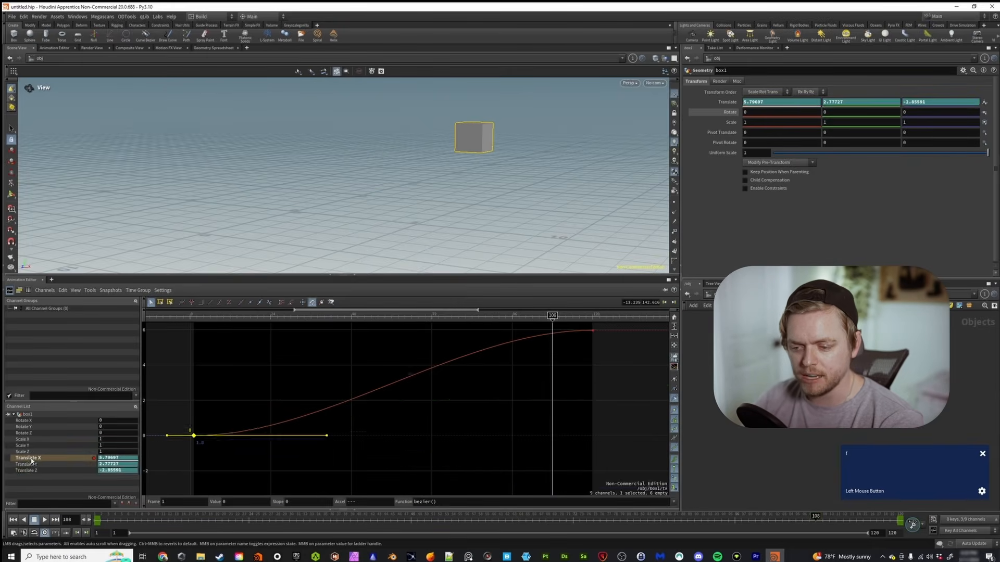
left_click_drag(245, 401, 173, 456)
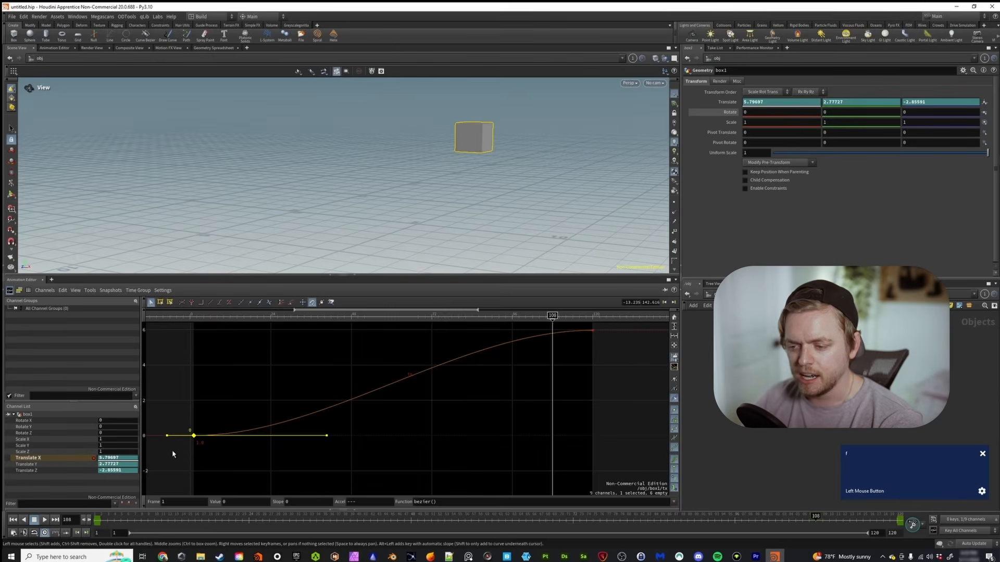
left_click_drag(327, 439, 195, 436)
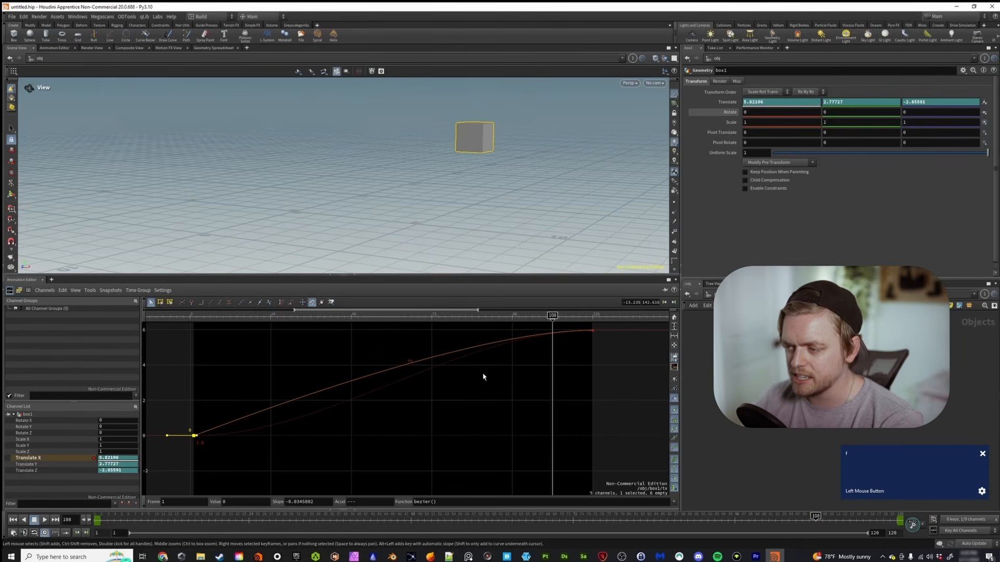
- Pull the incoming tangent handle of Translate X's last keyframe almost onto the keyframe and play back from frame 1
left_click(592, 330)
left_click_drag(465, 334, 593, 333)
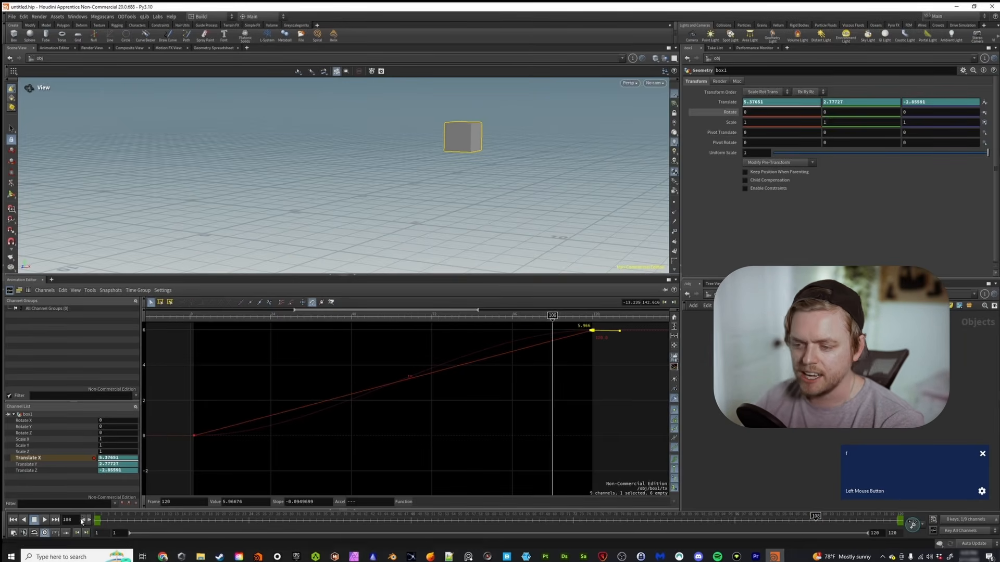
left_click(13, 520)
left_click(44, 520)
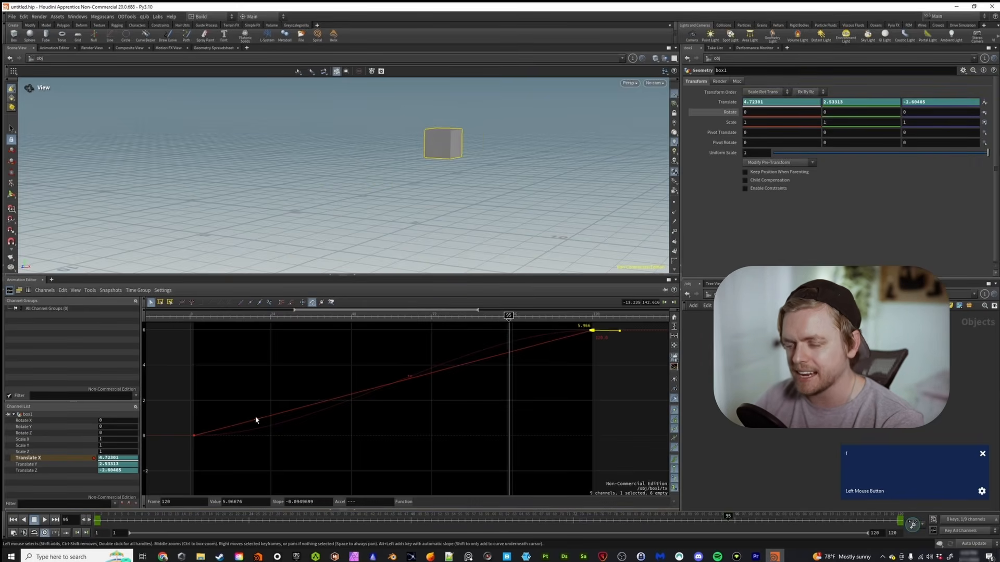
- Undo the tangent handle edits on the first and last Translate X keyframes
key("ctrl+z")
key("ctrl+z")
key("ctrl+z")
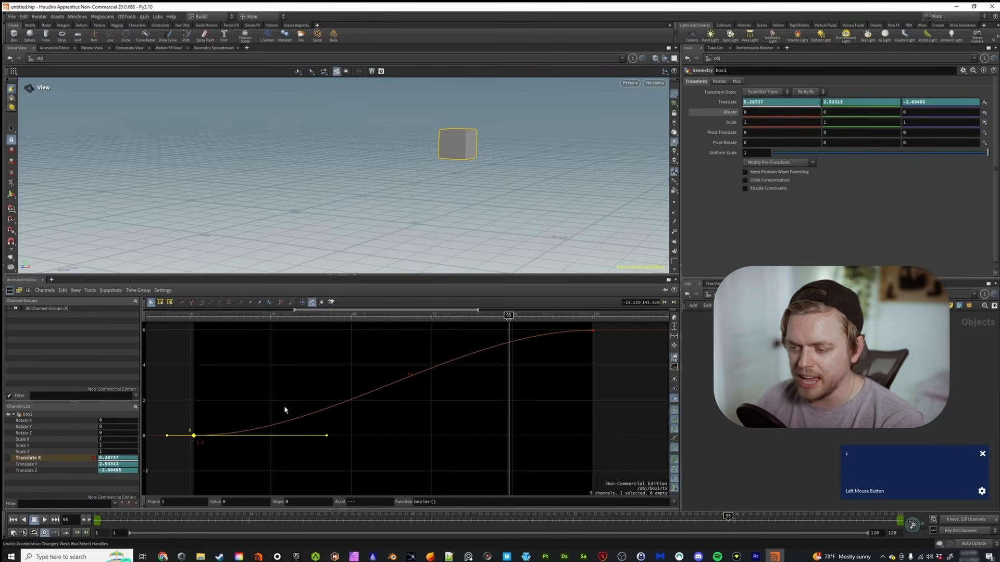
- Collapse the first keyframe's outgoing handle and the last keyframe's incoming handle exactly onto their keyframes to make Translate X linear
mouse_move(327, 439)
left_mouse_down("ctrl")
mouse_move(306, 434)
mouse_move(311, 451)
mouse_move(292, 397)
mouse_move(221, 444)
mouse_move(281, 417)
mouse_move(305, 427)
mouse_move(293, 432)
mouse_move(311, 428)
mouse_move(276, 435)
mouse_move(337, 419)
mouse_move(214, 443)
mouse_move(330, 437)
left_mouse_up("ctrl")
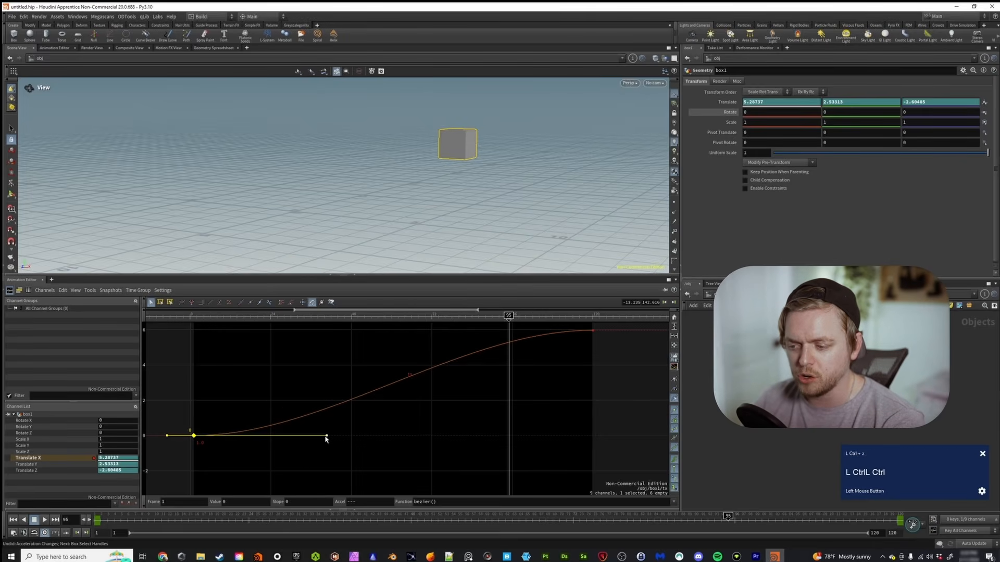
key("ctrl+z")
key("ctrl+z")
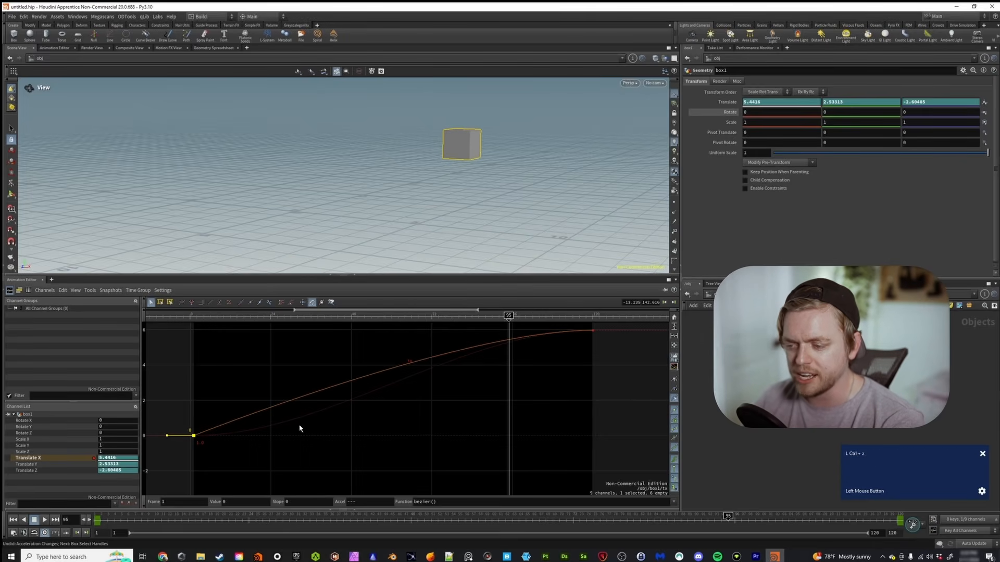
left_click(592, 331)
left_click_drag(461, 330, 616, 333, "ctrl")
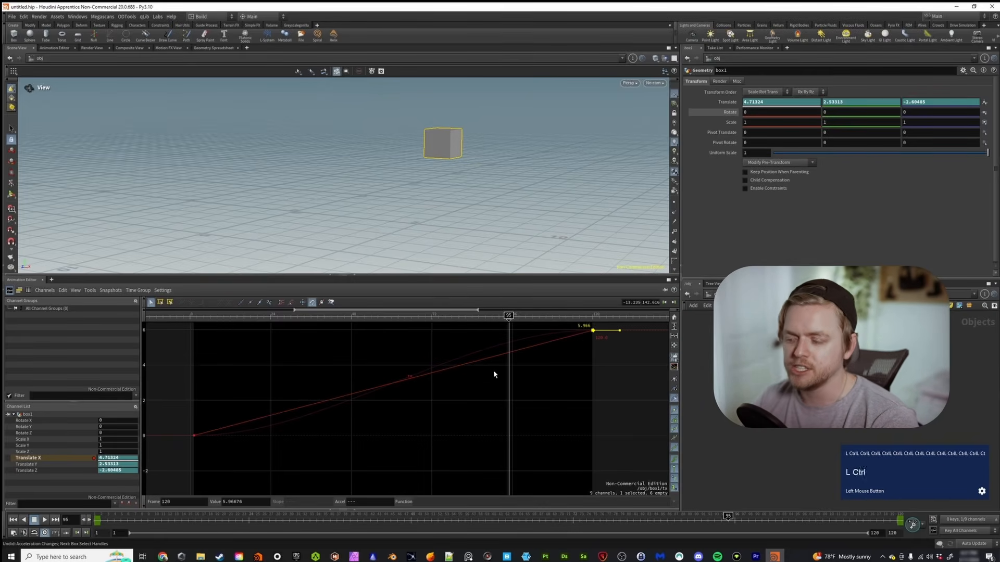
- Undo collapsing the two handles to restore the eased Translate X curve
key("ctrl+z")
key("ctrl+z")
key("ctrl+z")
- Select the outgoing handle of Translate X's first keyframe and set its acceleration to 3
left_click(193, 436)
left_click_drag(172, 405, 235, 459)
left_click(326, 437)
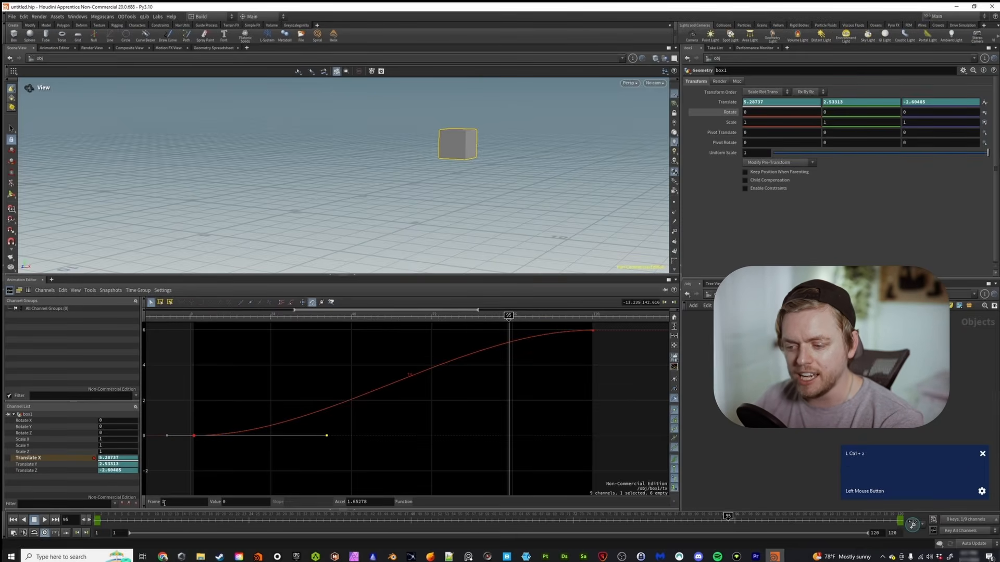
left_click_drag(373, 502, 333, 503)
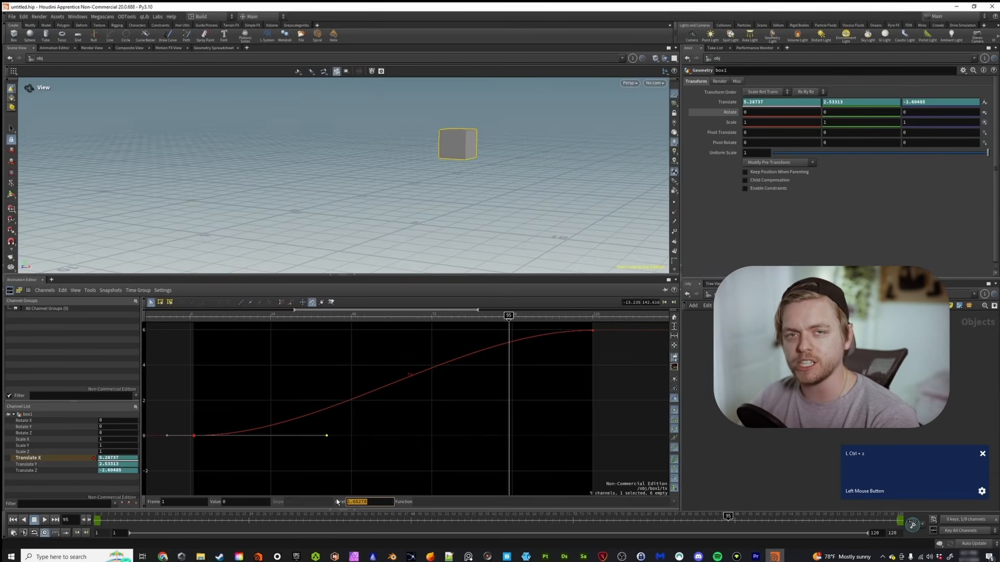
type("3")
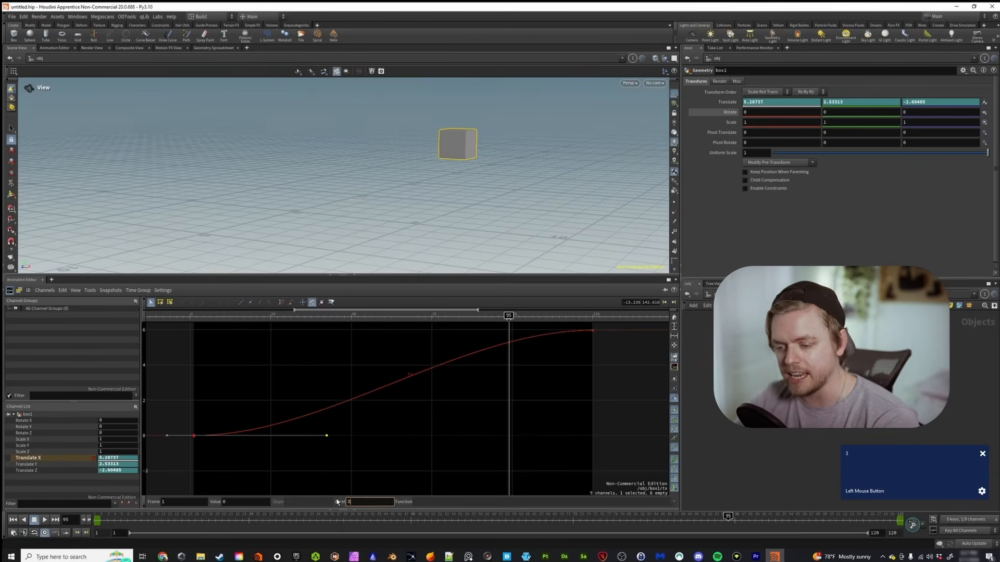
key("Return")
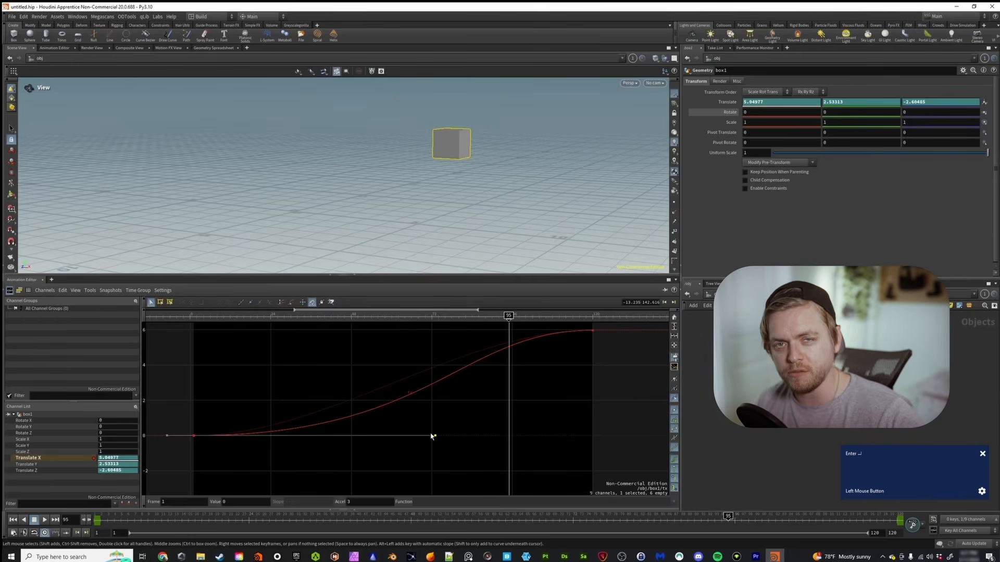
- Set the same handle's acceleration to 1 and after that to 0
left_click_drag(363, 503, 312, 507)
type("1")
key("Return")
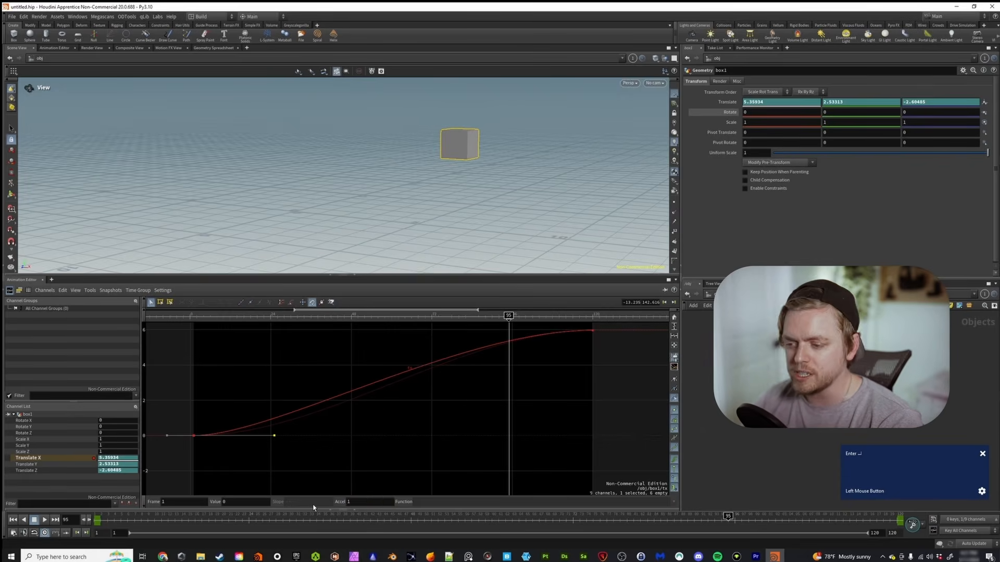
type("0")
key("Return")
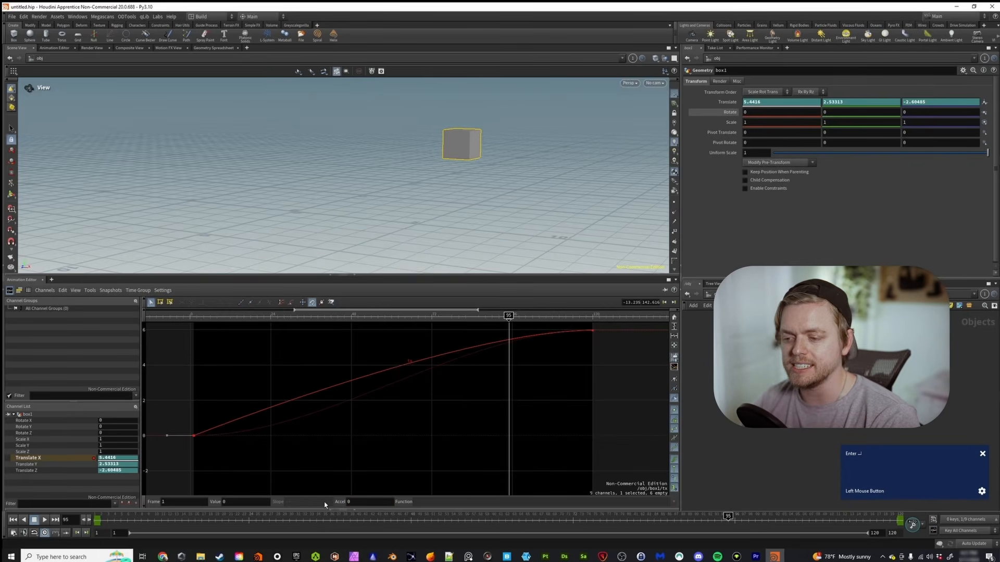
- Undo all three acceleration changes on the first keyframe's outgoing handle
key("ctrl+z")
key("ctrl+z")
key("ctrl+z")
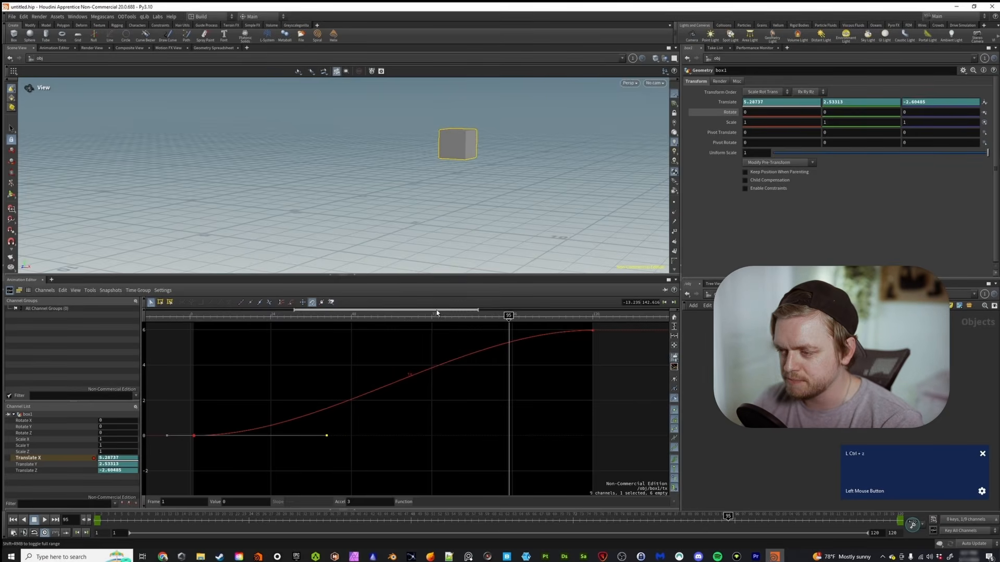
- Enlarge the Animation Editor and change both Translate X keyframes to linear interpolation
left_click_drag(404, 275, 408, 164)
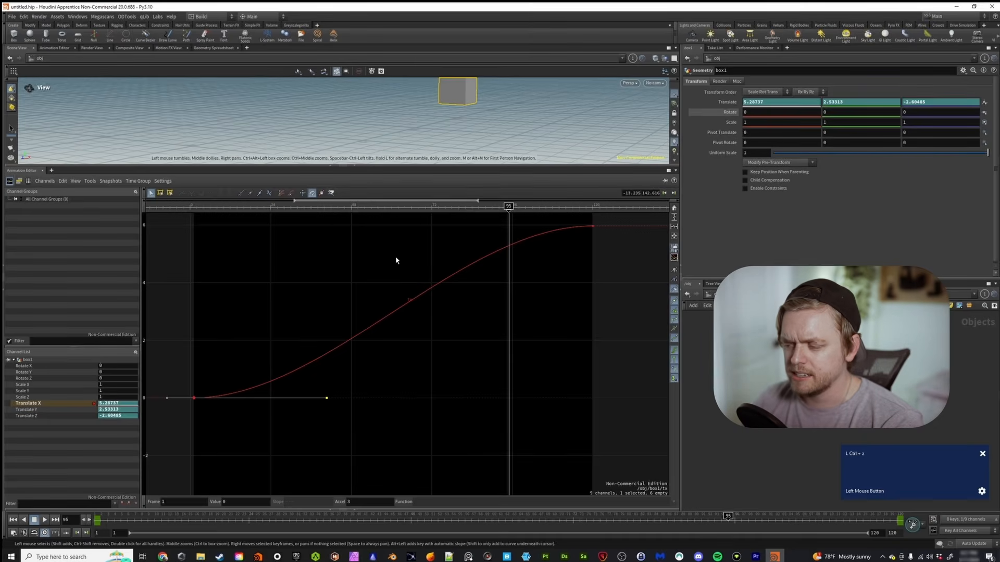
right_click_drag(395, 258, 388, 295, "alt")
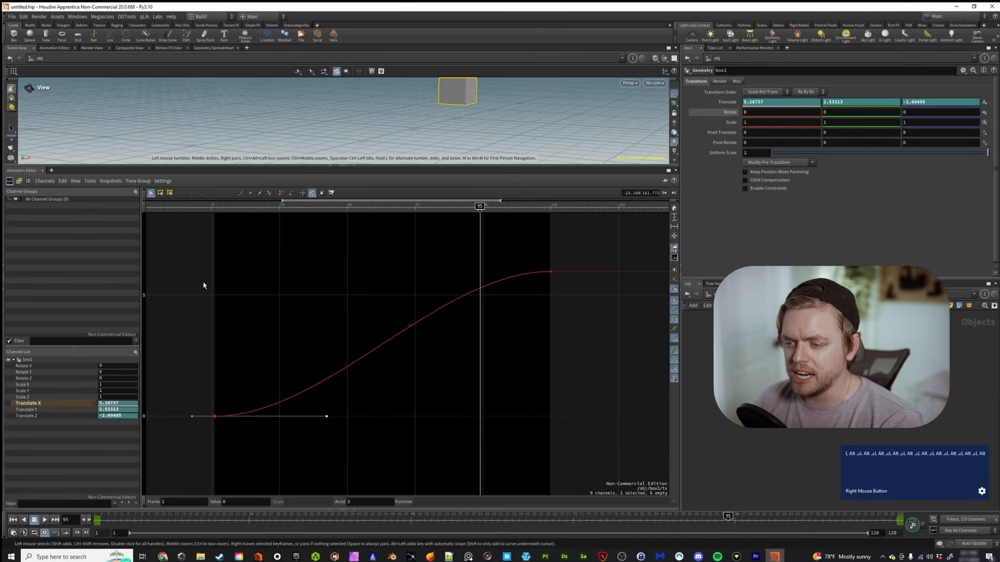
left_click_drag(189, 254, 572, 428)
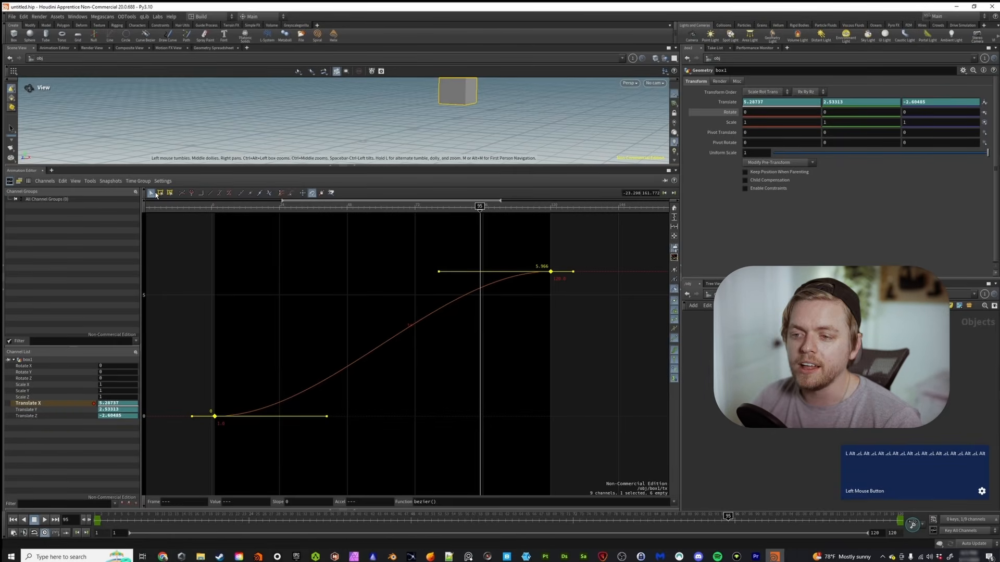
left_click(211, 194)
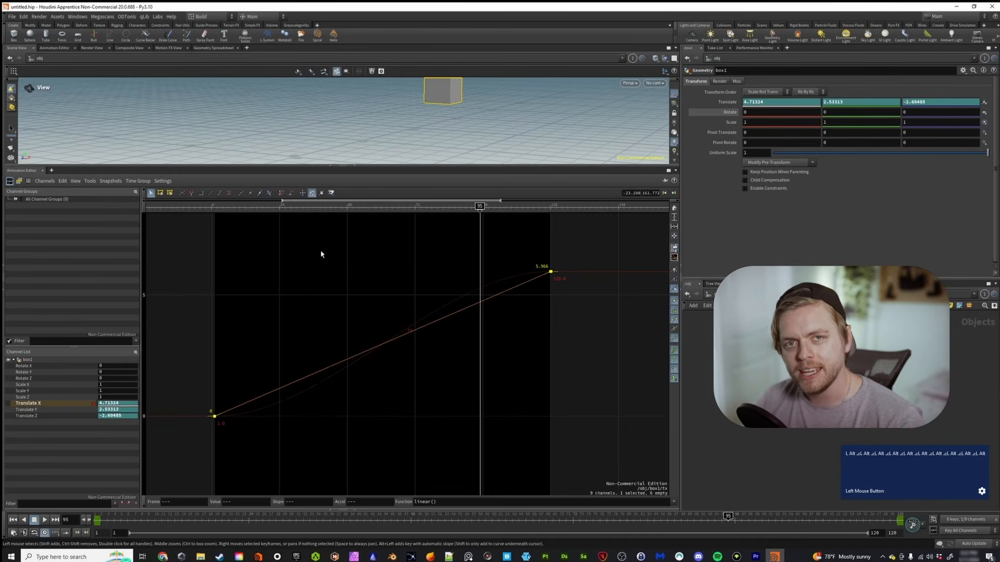
- Switch both Translate X keyframes to Bezier, undo a trial handle move, and flatten their tangents to a slope of 0
left_click(230, 194)
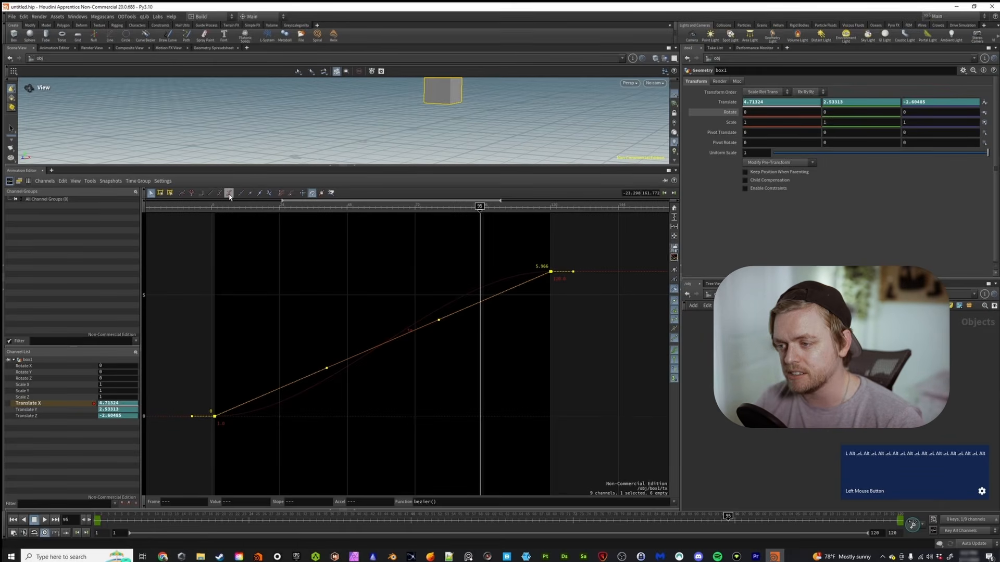
left_click_drag(326, 370, 351, 408)
key("ctrl+z")
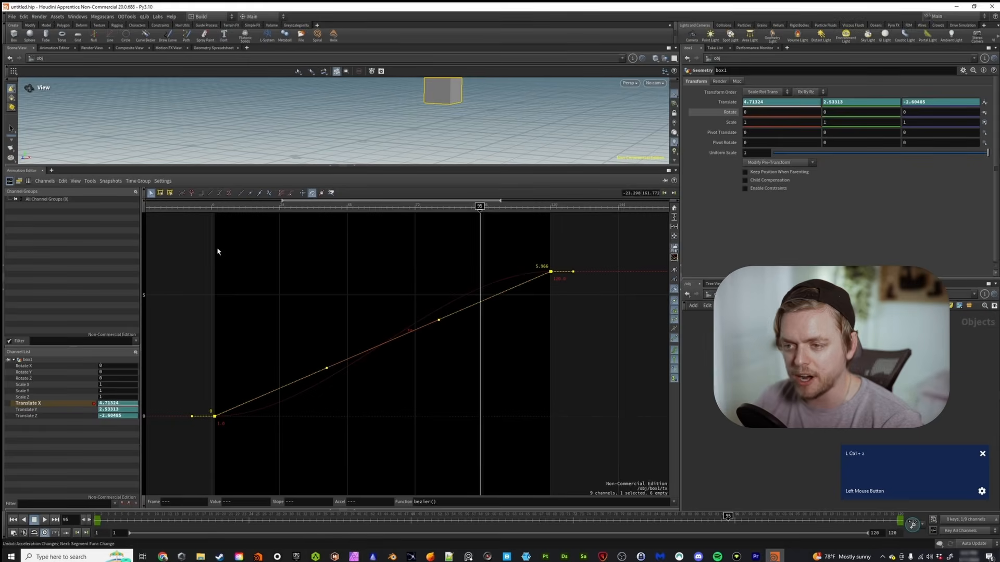
left_click(250, 194)
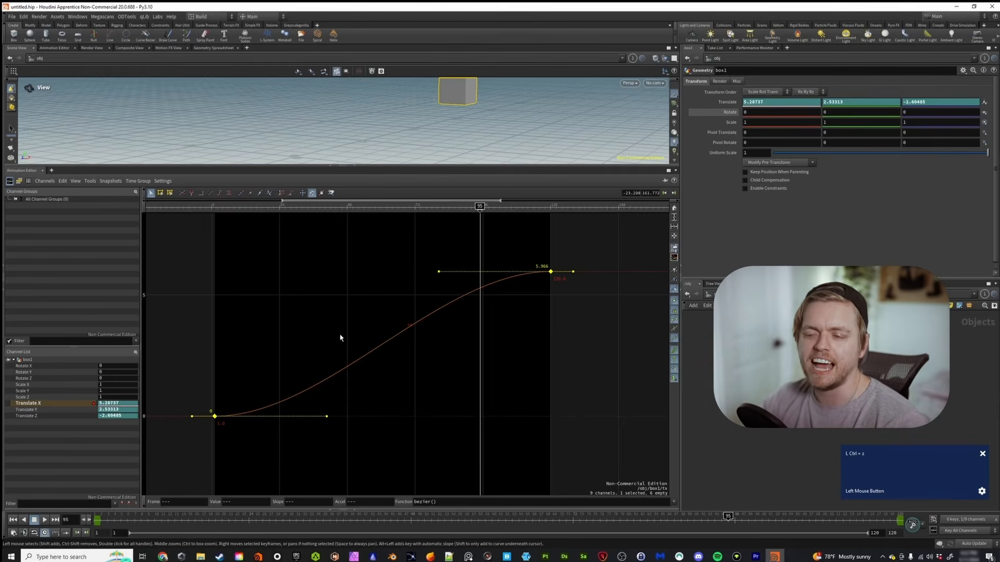
left_click(305, 264)
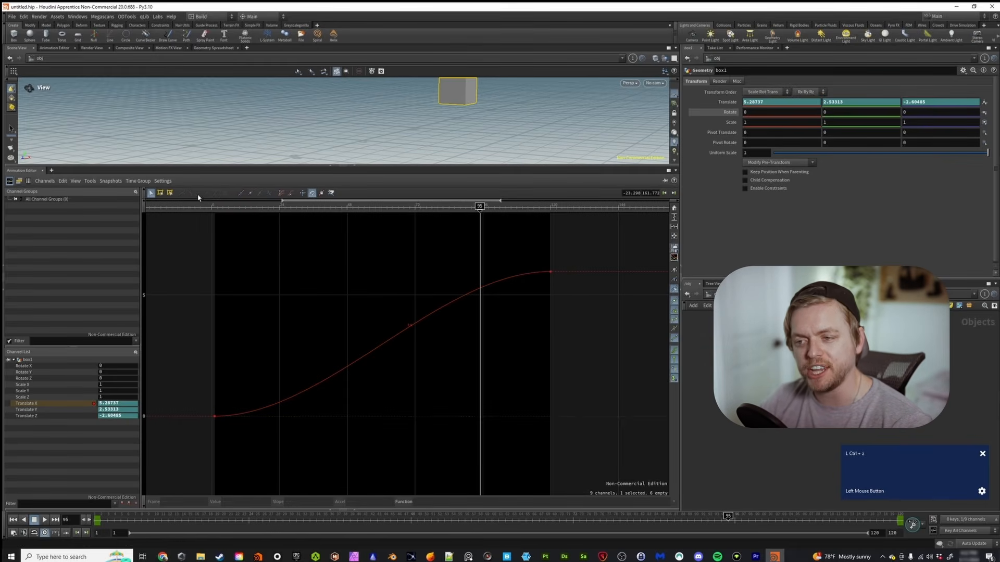
left_click_drag(518, 258, 552, 297)
left_click_drag(285, 303, 222, 425)
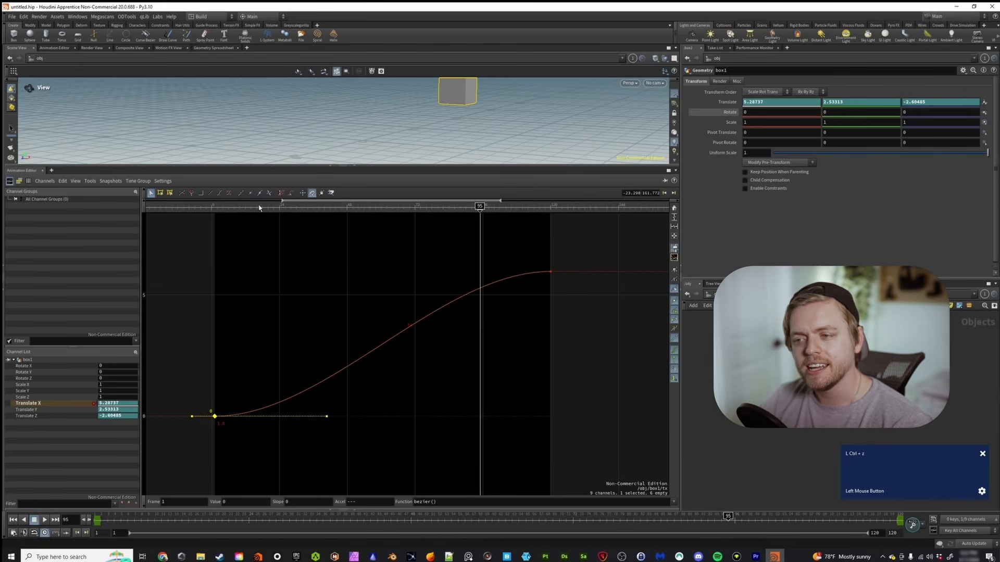
left_click(293, 250)
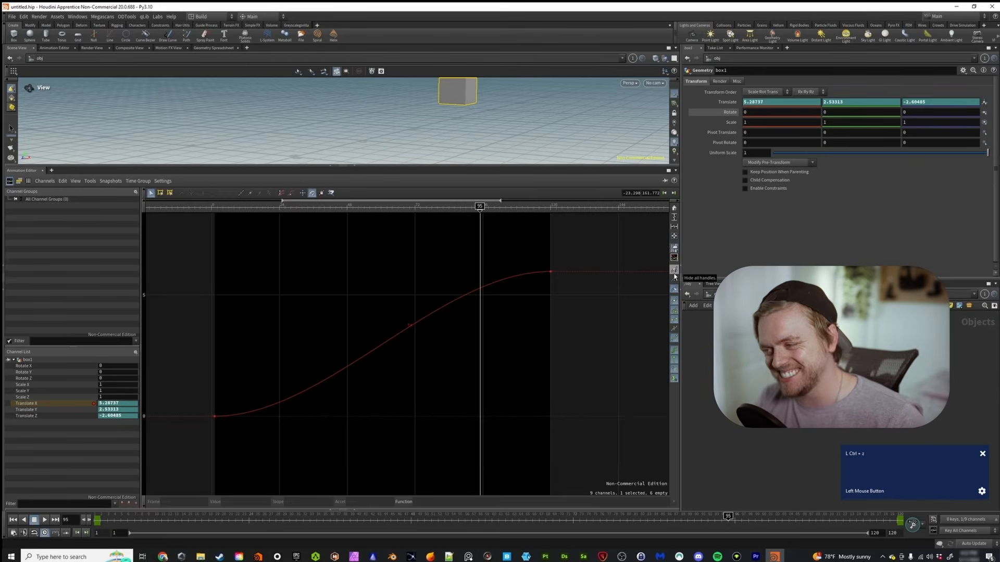
- Zoom in on the start of the Translate X curve and fit the graph view to it vertically and horizontally
right_click_drag(556, 270, 283, 316, "alt")
right_click_drag(483, 308, 483, 353, "alt")
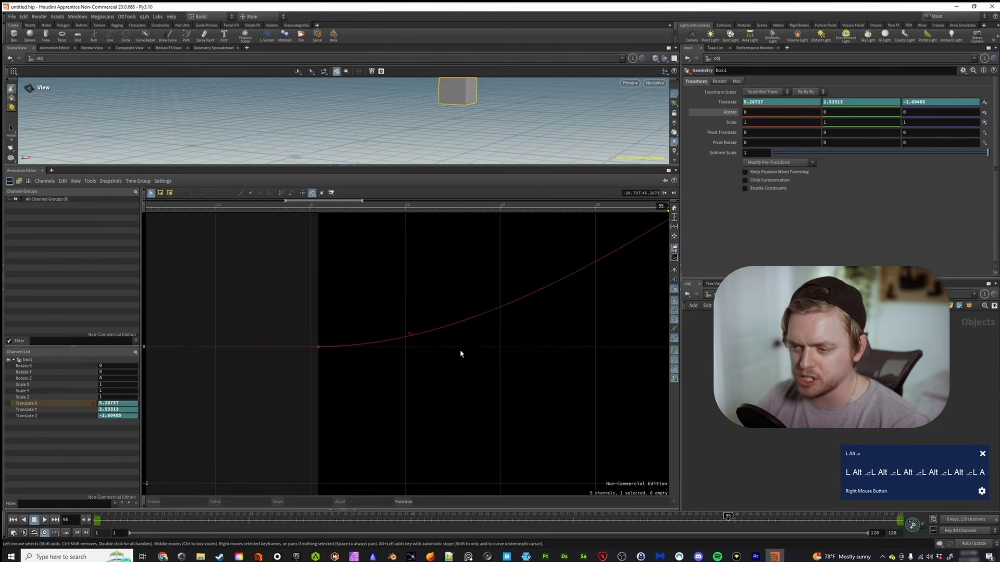
left_click(319, 347)
left_click(359, 374)
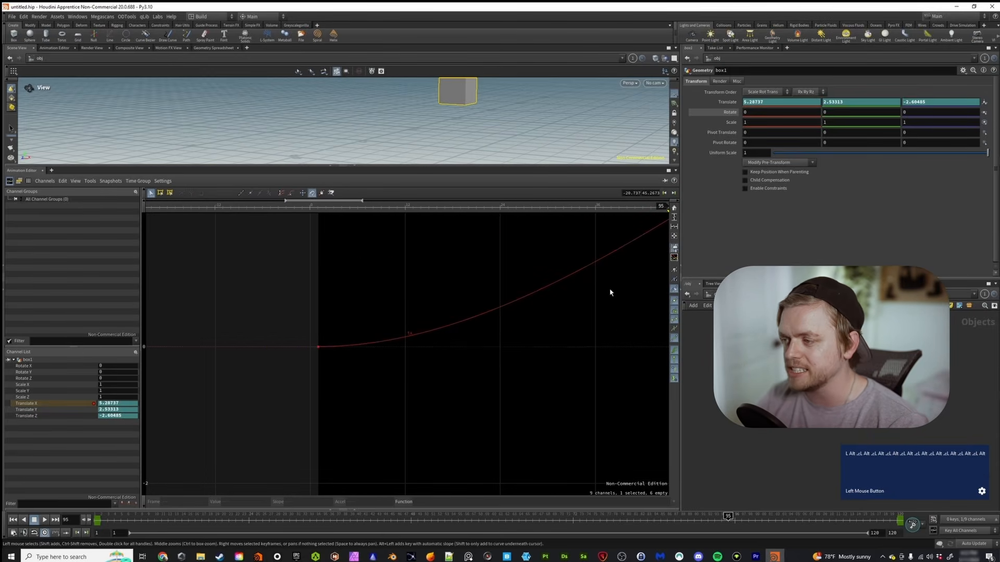
left_click(675, 218)
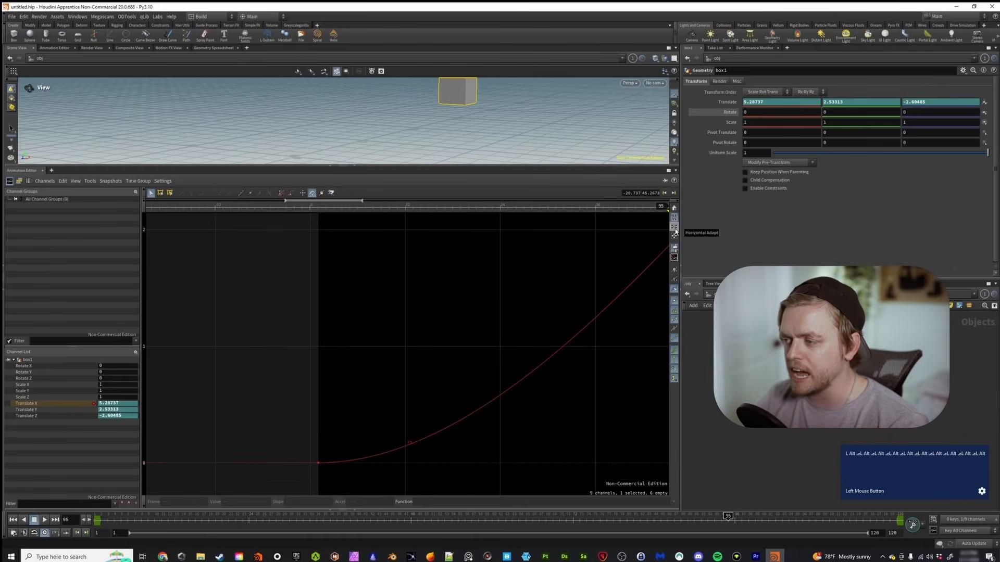
left_click(675, 233)
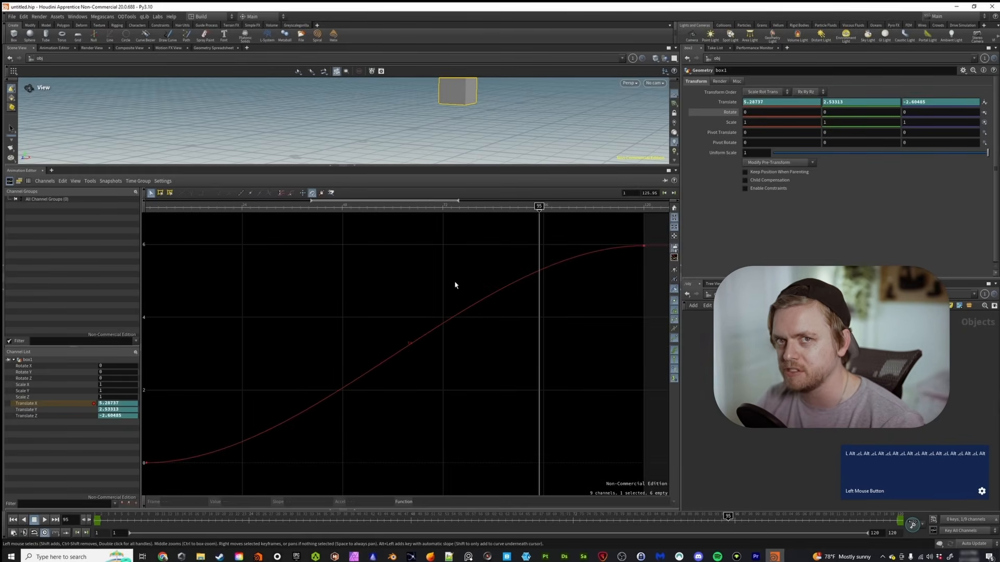
- Zoom in closely on the first Translate X keyframe, select all keyframes and frame the whole curve
scroll(231, 402, "up", 1)
middle_click_drag(207, 419, 370, 337, "alt")
scroll(310, 384, "up", 10, "alt")
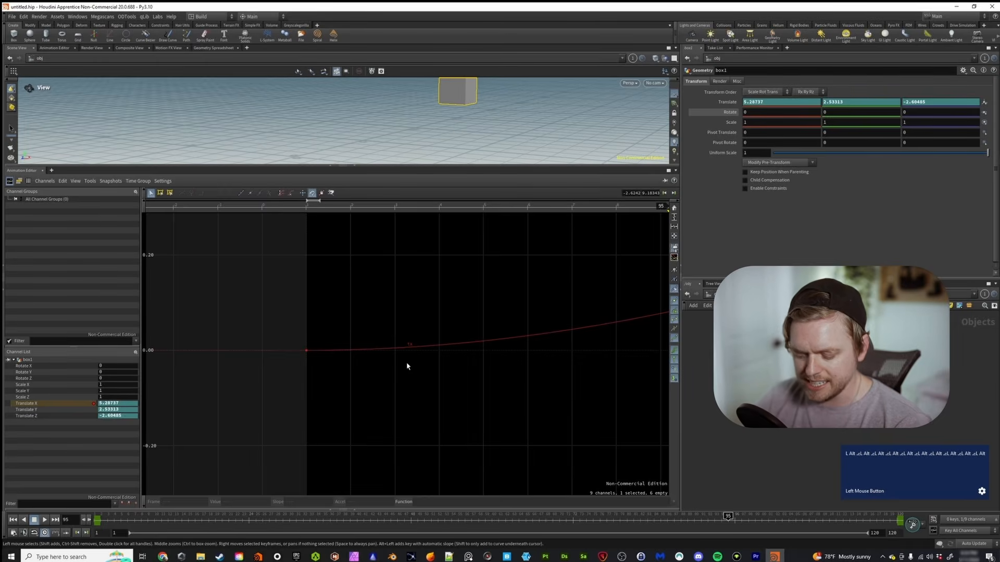
key("ctrl+a")
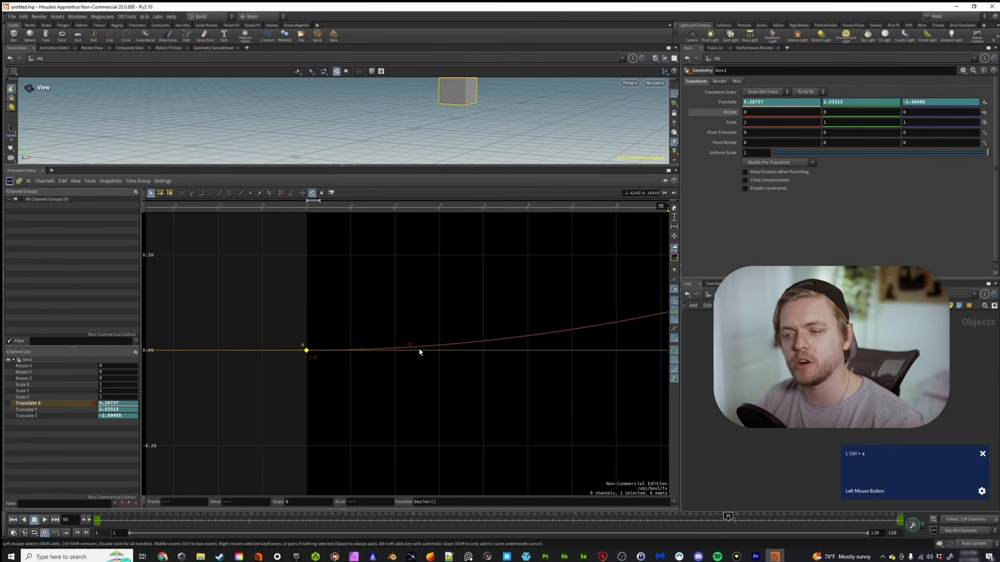
left_click(673, 239)
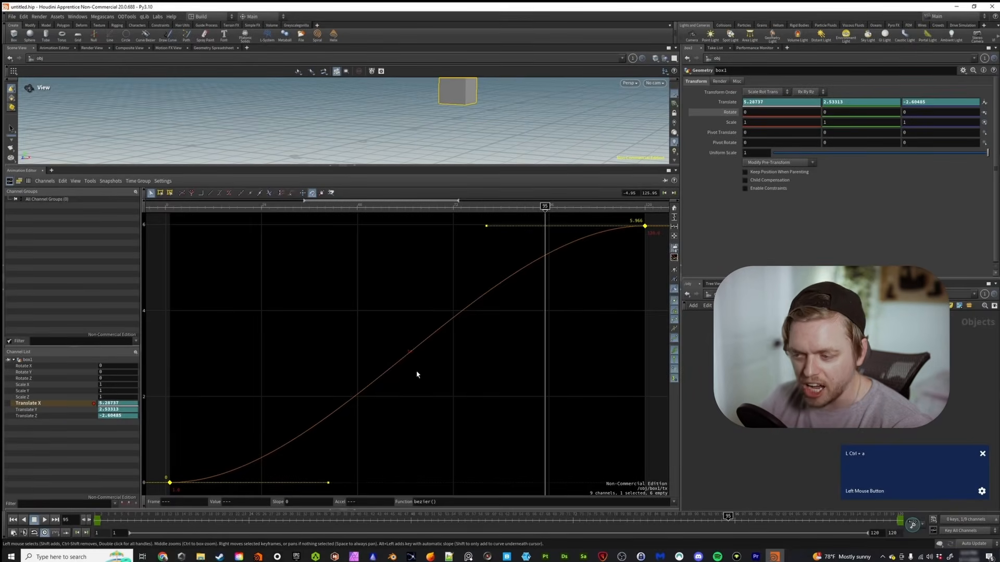
- Add a Translate X keyframe at frame 56 and move it along the graph to frame 63
key("ctrl+z")
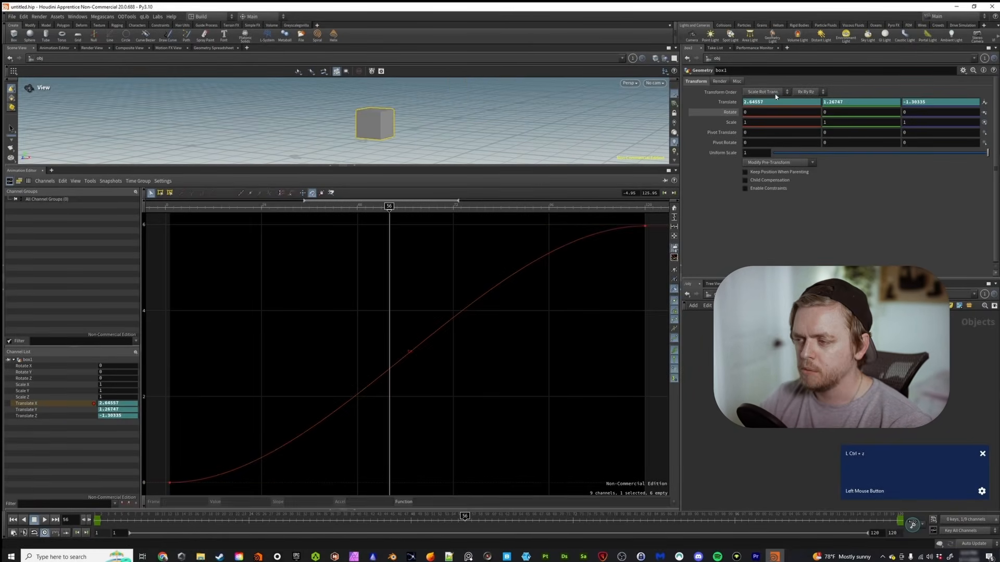
left_click(766, 102, "alt")
left_click_drag(390, 369, 418, 369)
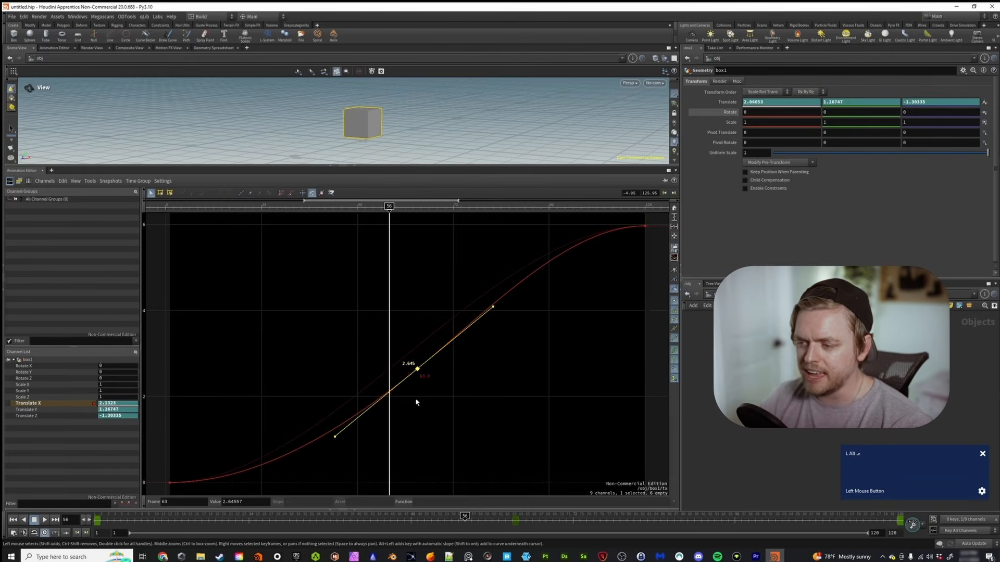
- Shorten the middle keyframe's incoming handle close to the keyframe, play back from frame 1, and enlarge the viewport pane
left_click_drag(335, 438, 404, 372)
left_click(98, 520)
left_click(44, 519)
left_click_drag(370, 167, 371, 332)
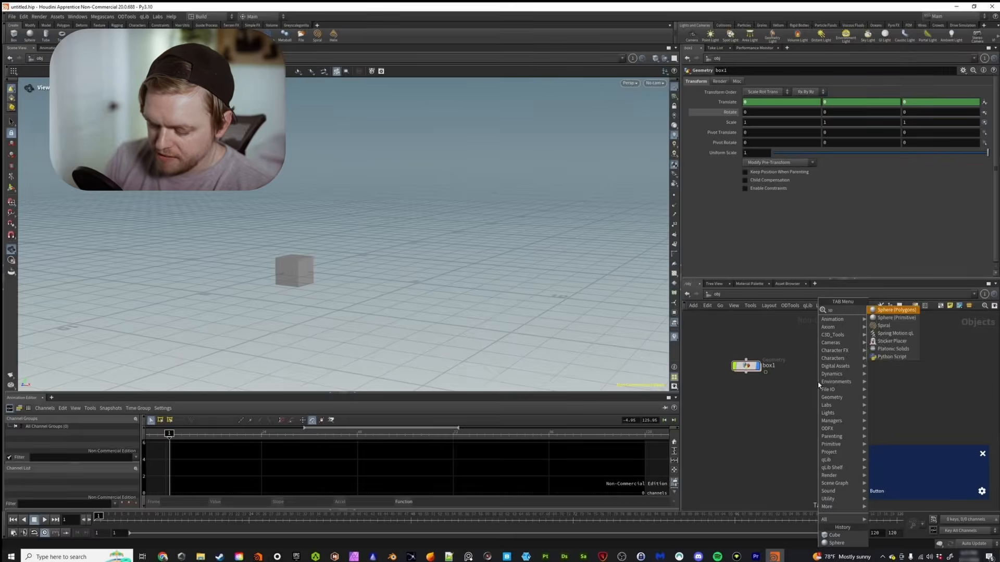
- Add a polygon sphere object beside the box node and set its Translate Z to -66.8
key("Return")
left_click(821, 376)
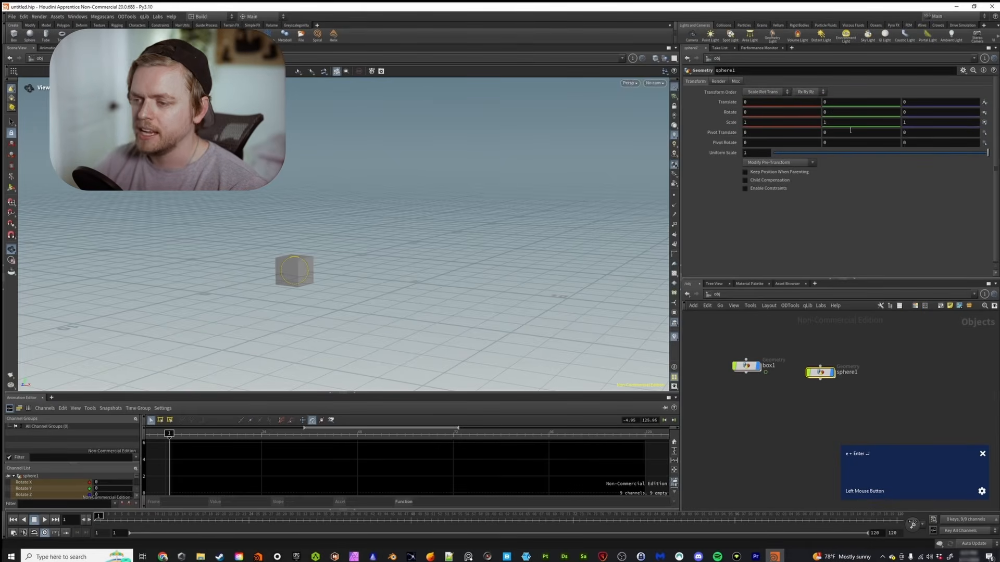
middle_click_drag(942, 102, 625, 121)
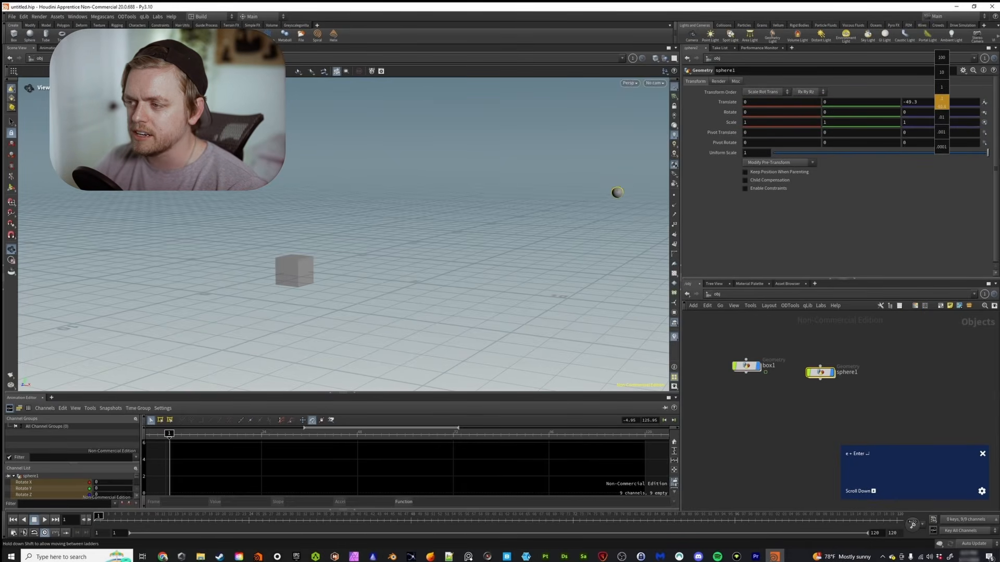
middle_click_drag(684, 104, 583, 107)
- Collapse the Animation Editor pane below the viewport and align the sphere node with the box node in the network
scroll(284, 267, "up", 10, "alt")
left_click_drag(285, 266, 321, 240, "alt")
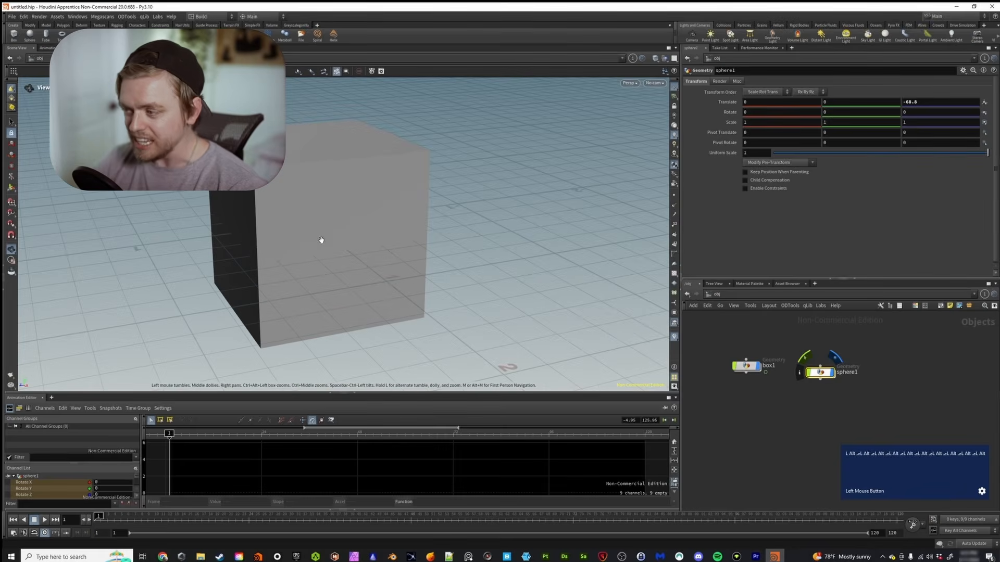
left_click(804, 342)
scroll(290, 196, "down", 5, "alt")
left_click_drag(437, 205, 348, 221, "alt")
scroll(365, 312, "up", 2)
left_click(356, 395)
left_click_drag(339, 262, 505, 339, "alt")
left_click_drag(820, 373, 860, 351)
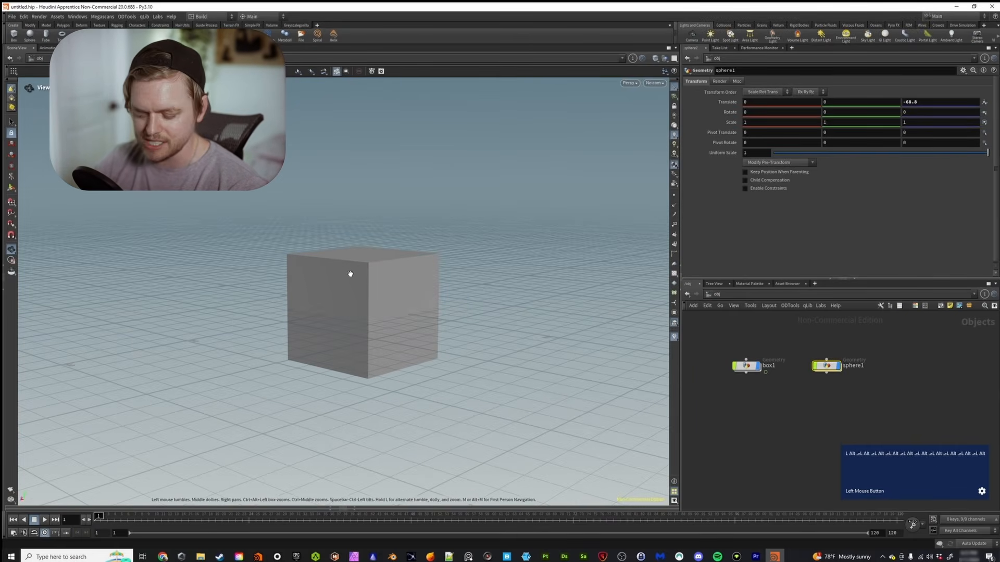
- Frame the sphere and the box individually in the viewport, ending with a view of both objects
key("space+f")
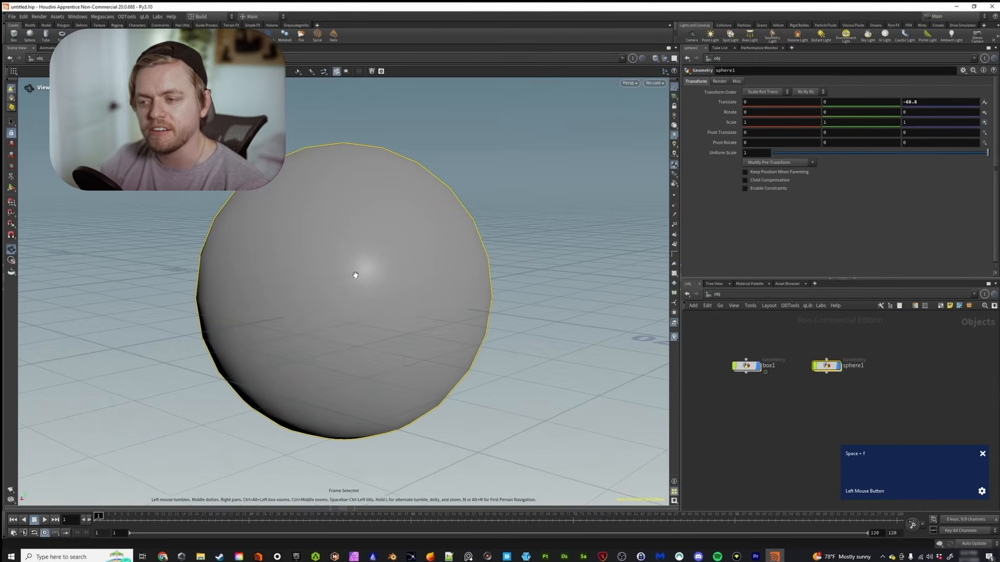
left_click_drag(702, 403, 776, 348)
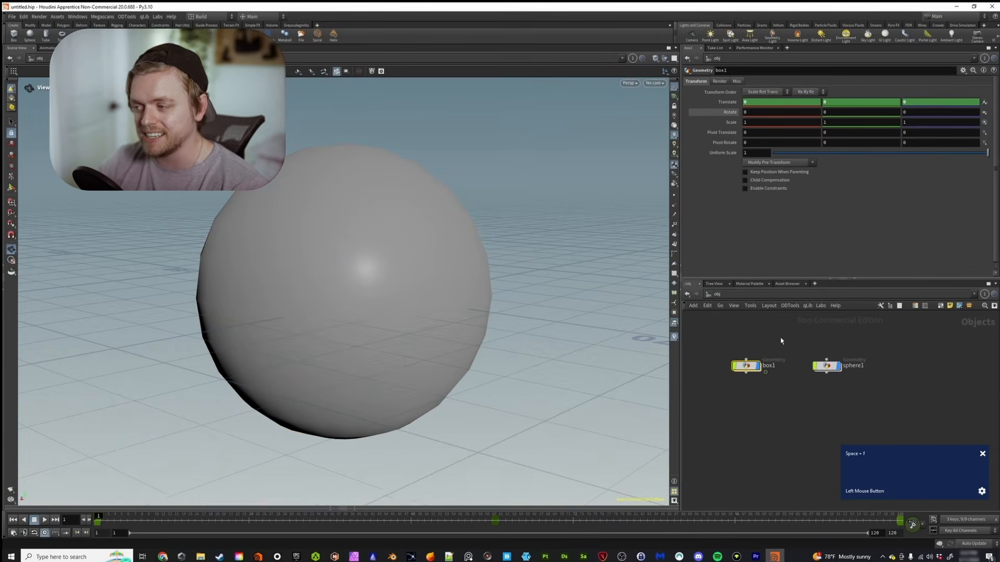
key("space+f")
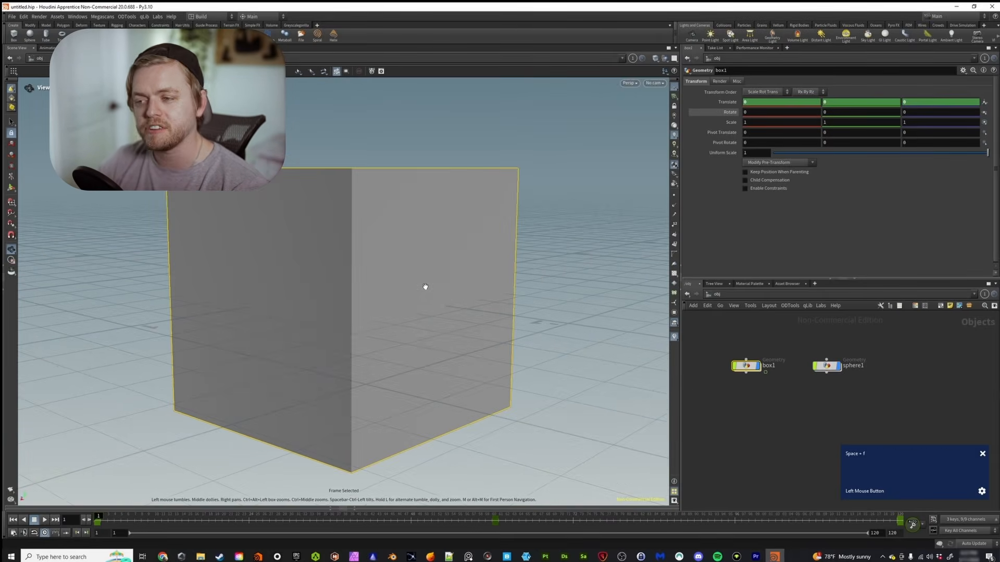
right_click_drag(425, 287, 290, 303, "alt")
key("space+h")
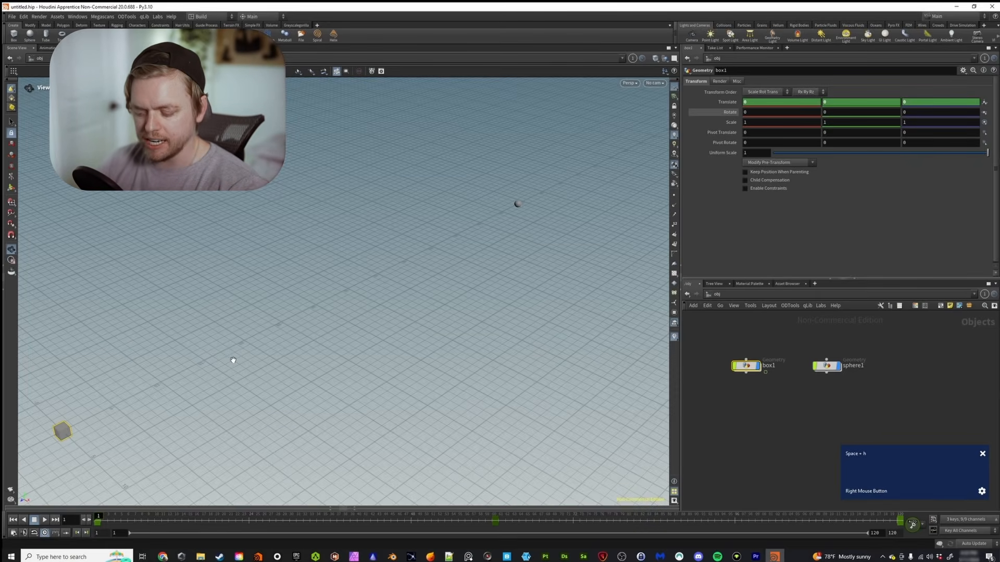
- Look at the viewport's Material display options, close them and frame the box
key("d")
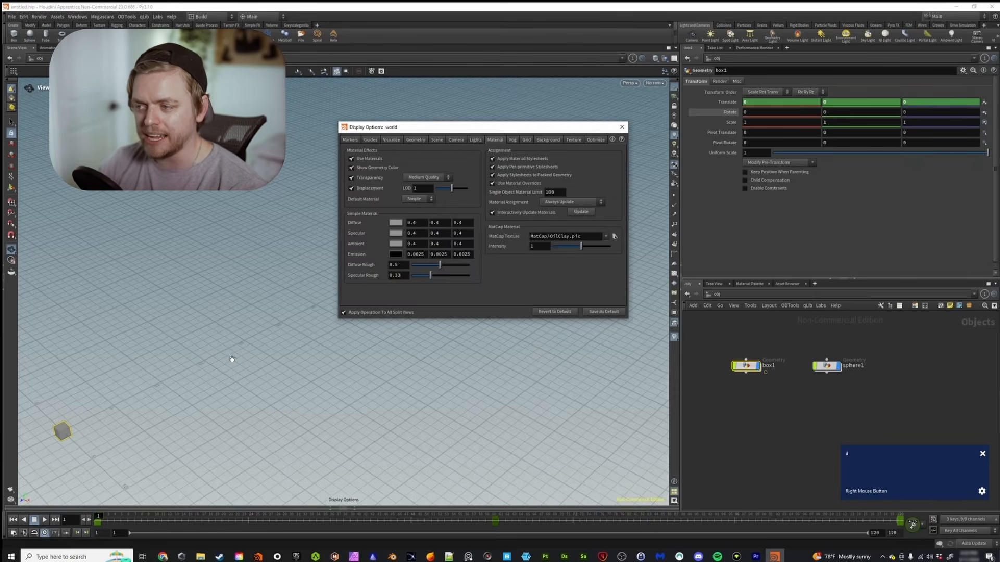
left_click(622, 128)
key("f")
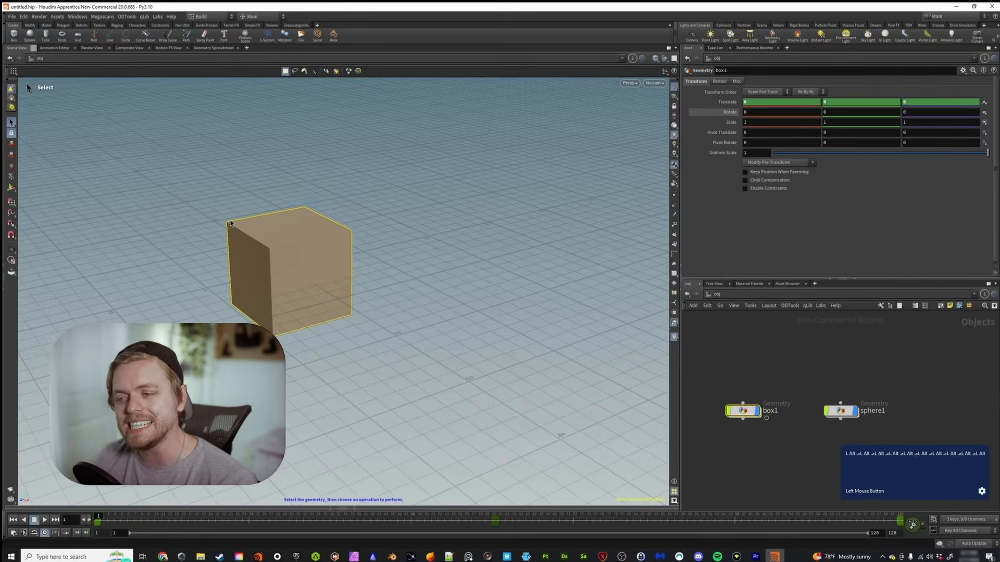
- Open the box's Translate channels in a floating Animation Editor, frame the curves, and resize and reposition the window beside the box
left_click(724, 103, "shift")
left_click_drag(660, 13, 559, 139)
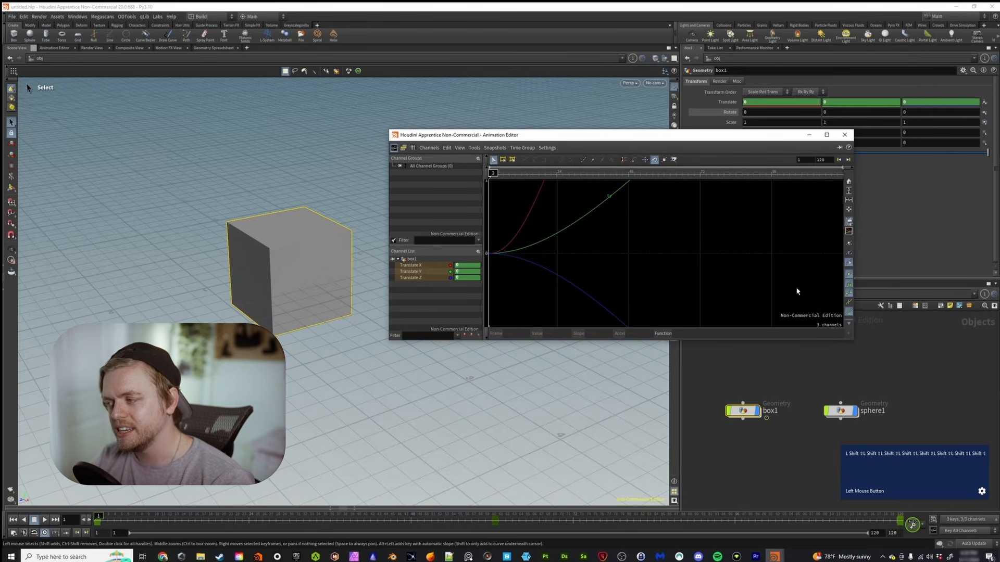
left_click_drag(854, 340, 878, 457)
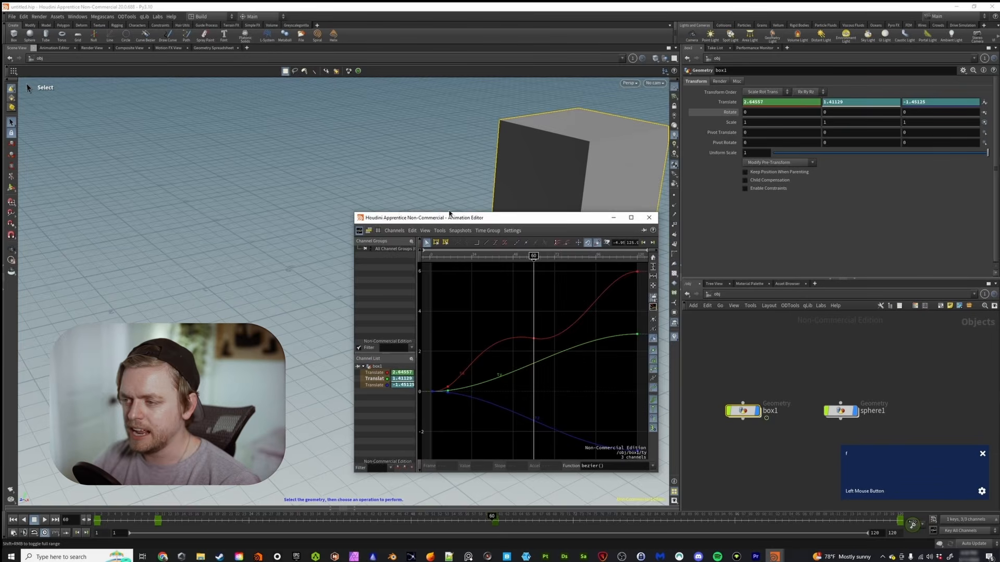
left_click_drag(513, 217, 186, 49)
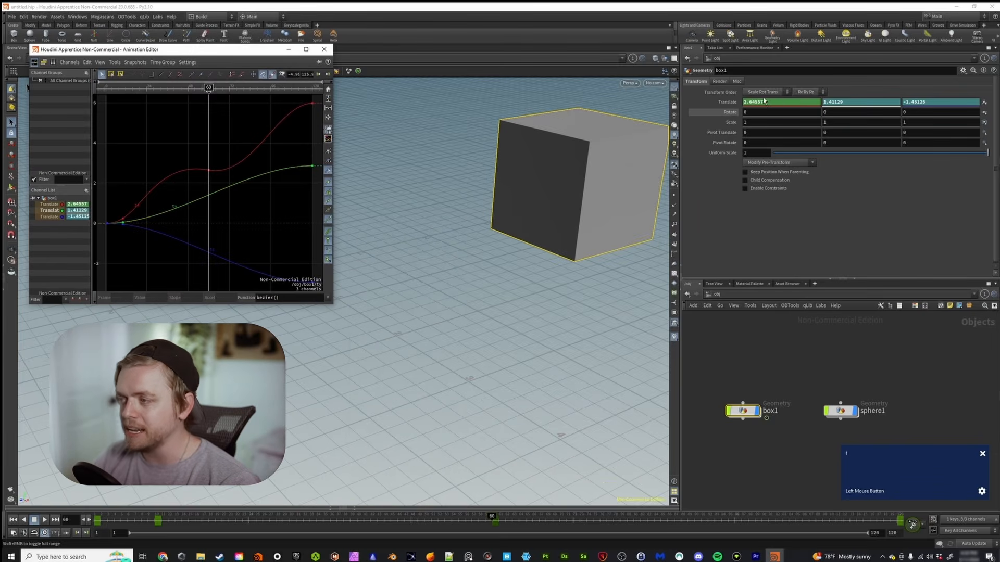
- Add a Translate Y keyframe at frame 74 lowered to about 0.444, and Translate Z keyframes at frames 60 and 52, steepening the latter's handles
left_click(229, 194, "alt")
left_click_drag(230, 195, 233, 214)
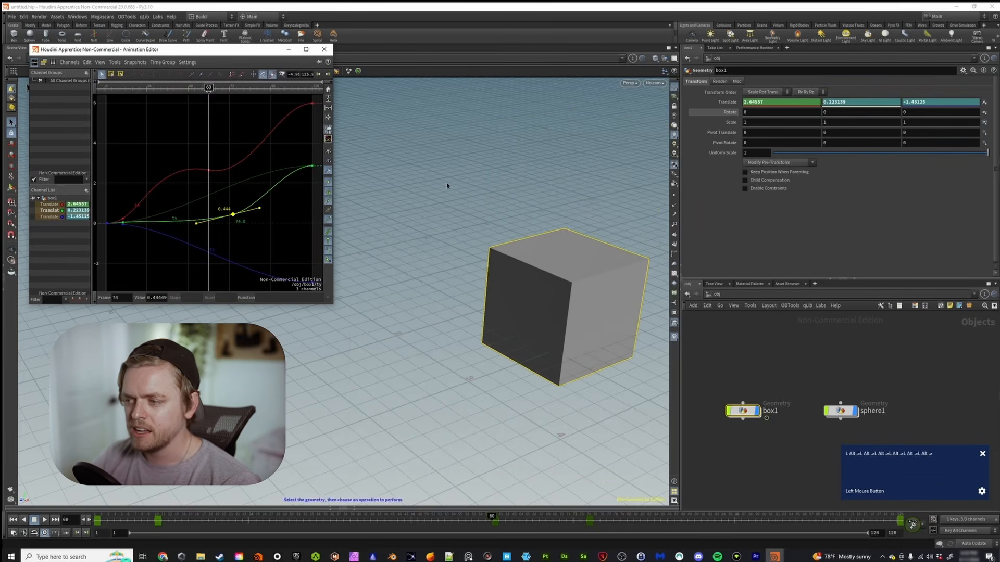
left_click(936, 103, "alt")
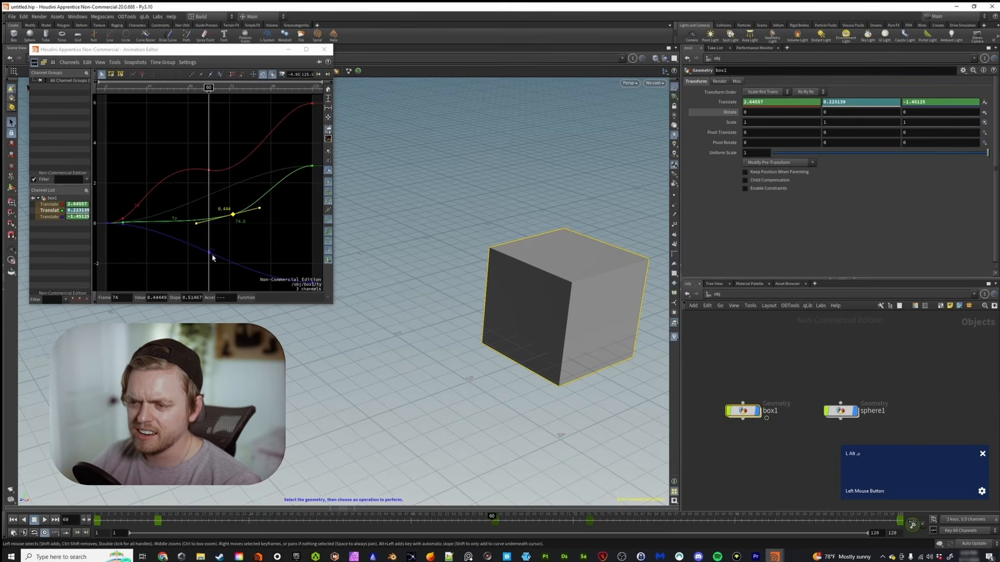
left_click(187, 253, "alt")
left_click_drag(221, 279, 194, 238)
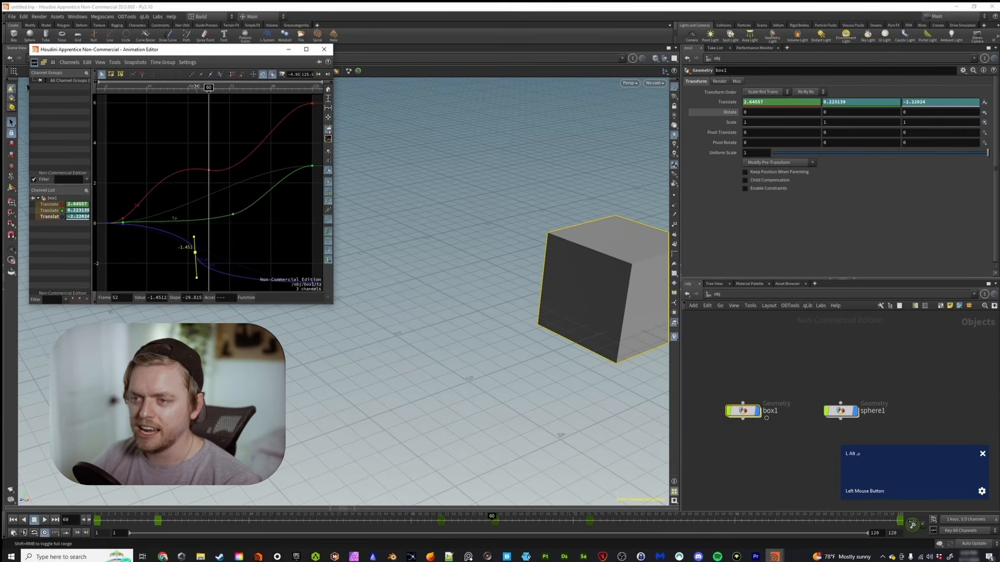
- Rewind to before frame 1, move the Animation Editor clear of the viewport and play back the box's animation
left_click_drag(197, 89, 96, 104)
left_click_drag(150, 52, 729, 53)
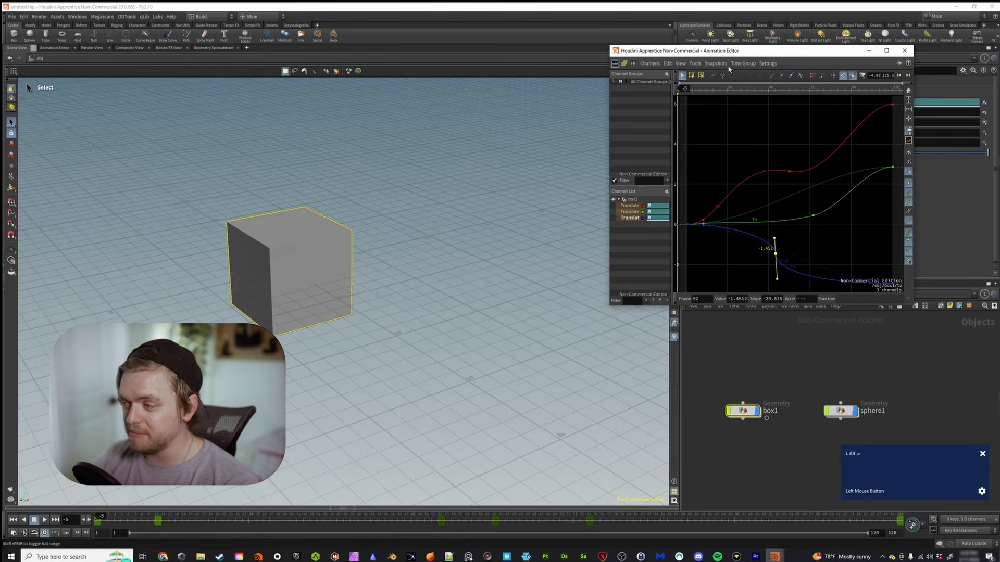
left_click(44, 520)
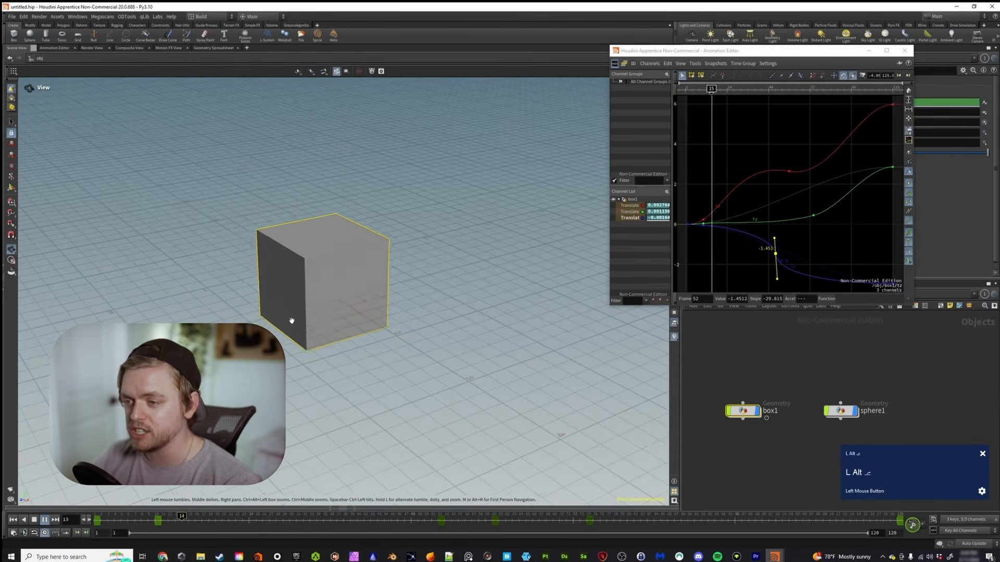
right_click_drag(285, 319, 227, 274, "alt")
scroll(277, 280, "down", 2, "alt")
left_click_drag(277, 280, 336, 294, "alt")
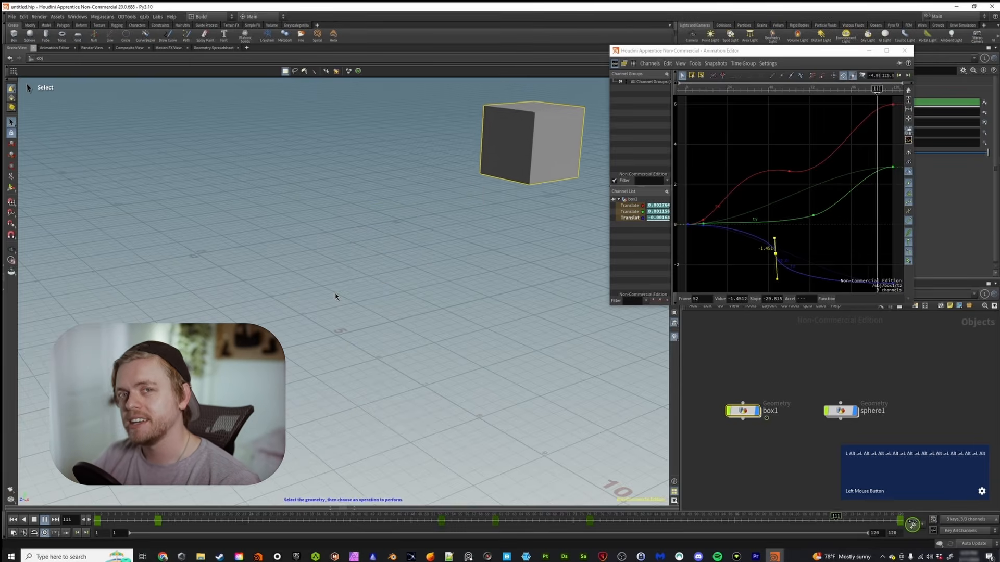
key("alt")
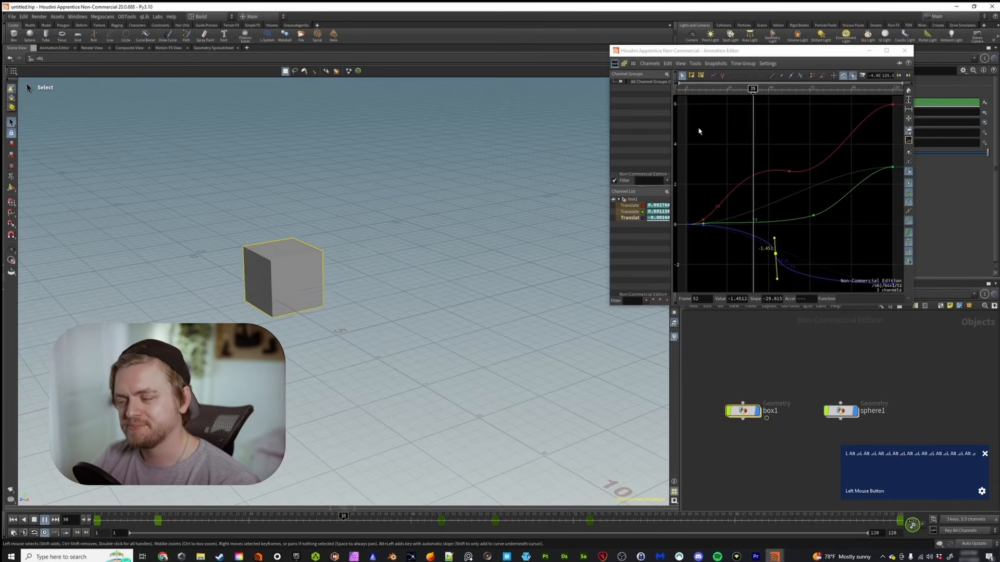
scroll(700, 129, "up", 2)
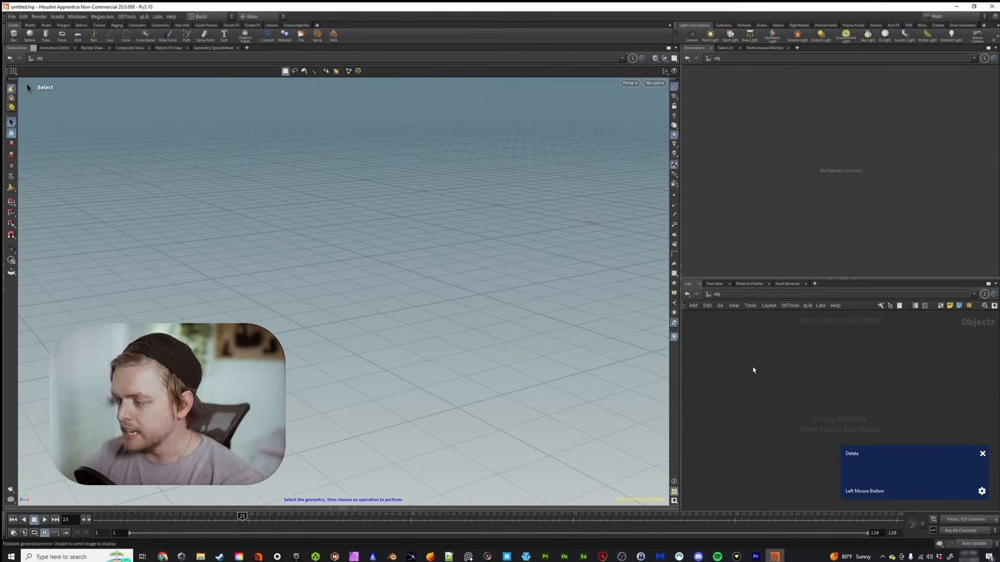
- Add a sphere object to the empty network and frame it in the viewport at a comfortable distance
key("Tab")
type("g")
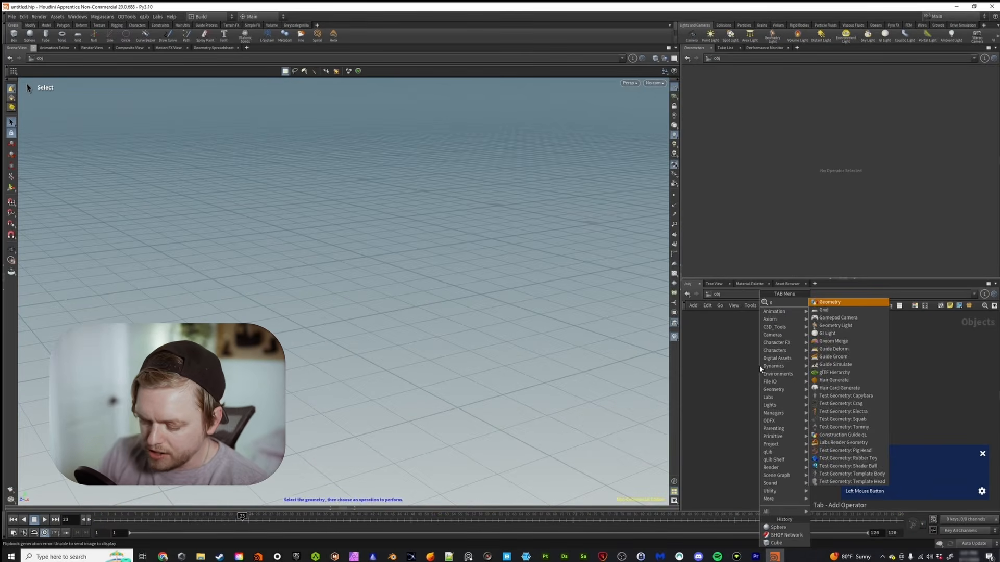
key("BackSpace")
key("BackSpace")
type("s")
key("Return")
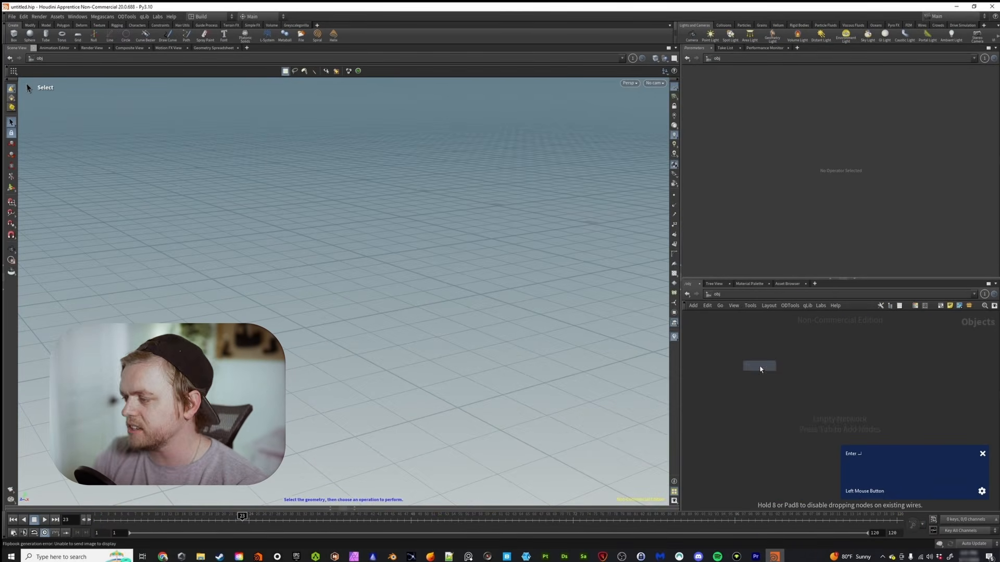
left_click(760, 367)
key("space+f")
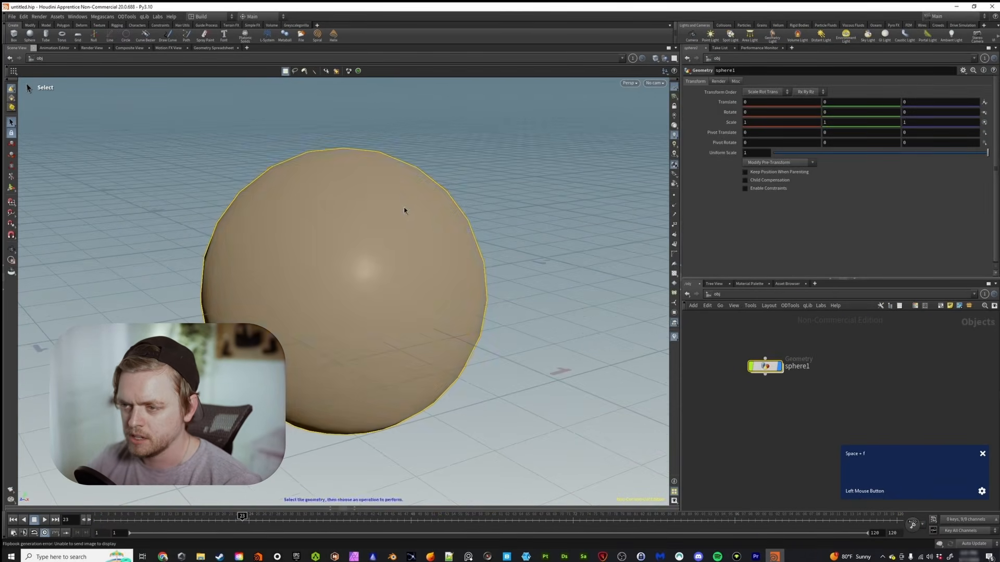
scroll(347, 216, "down", 5, "alt")
left_click_drag(366, 221, 354, 227, "alt")
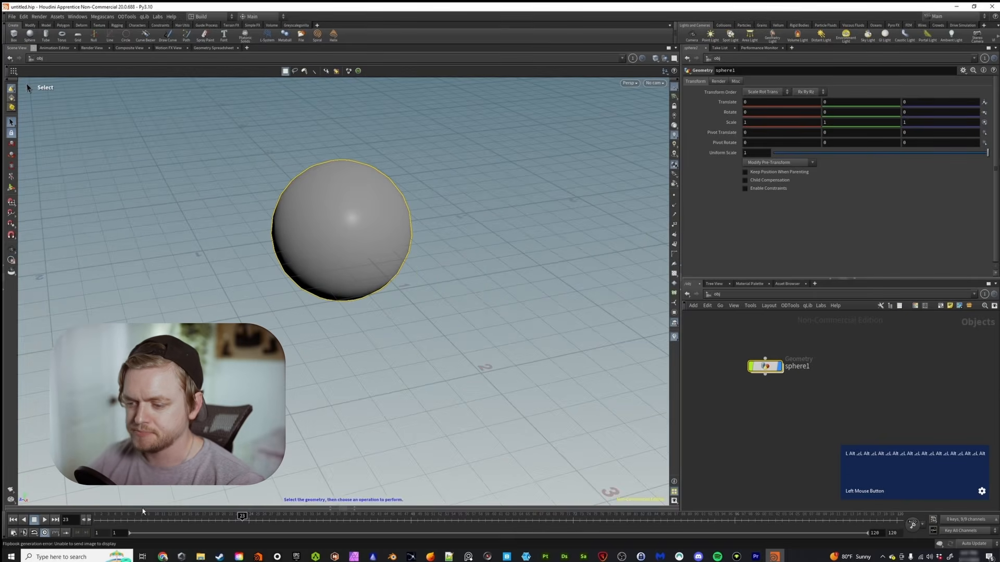
- Keyframe the sphere's Translate channels at frame 1 and set Translate X to 3.3 at frame 41
left_click(727, 104, "alt")
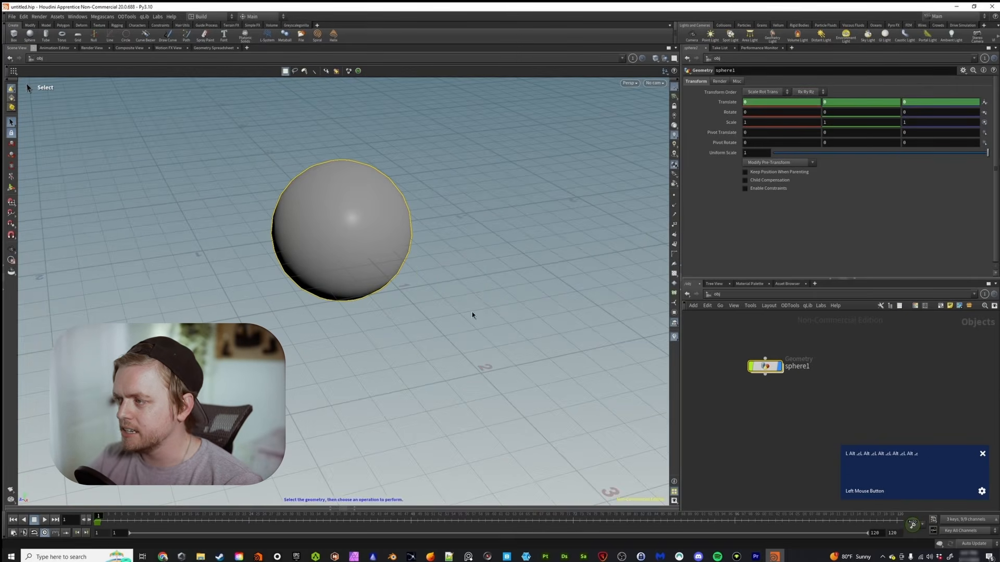
left_click_drag(334, 526, 364, 526)
middle_click_drag(762, 103, 846, 112)
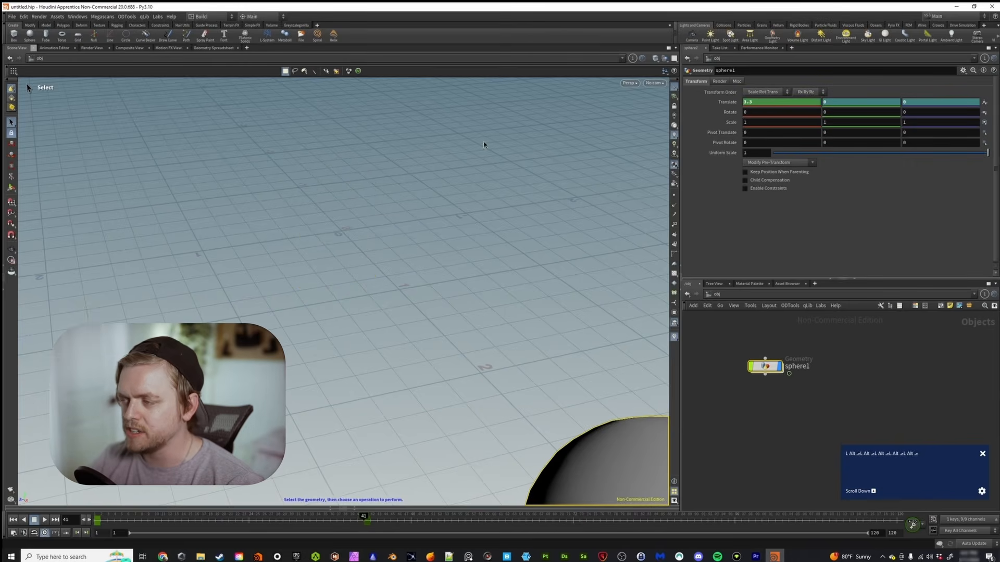
- Adjust the view to include the sphere's whole path and play back its movement
middle_click_drag(484, 146, 469, 172, "alt")
right_click_drag(484, 265, 401, 215, "alt")
left_click_drag(402, 215, 390, 235, "alt")
right_click_drag(391, 234, 435, 262, "alt")
left_click_drag(207, 520, 291, 502)
left_click(44, 520)
left_click(44, 524)
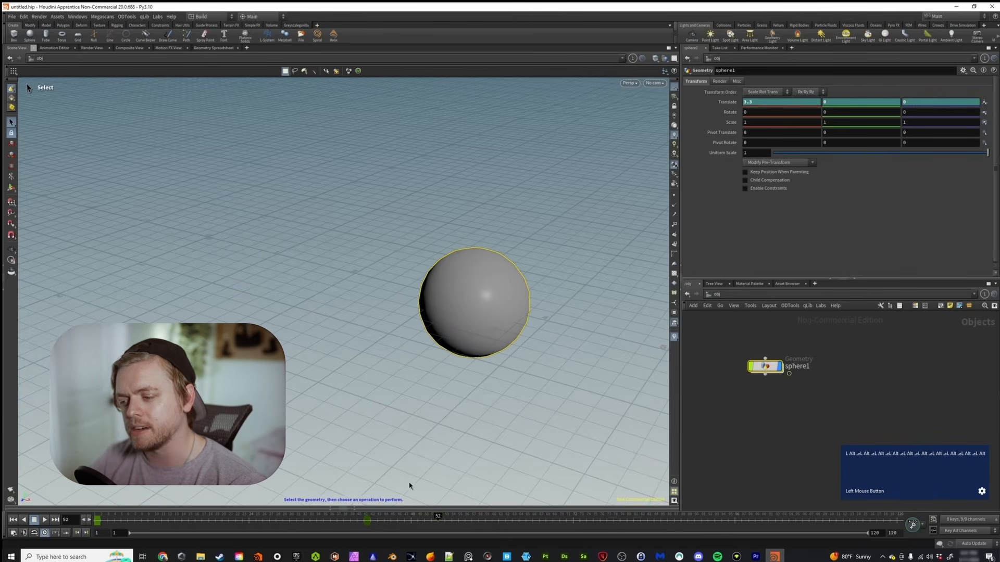
- Scrub the timeline around the sphere's frame 41 keyframe, checking frames 67 and 25
mouse_move(379, 523)
left_mouse_down()
mouse_move(354, 524)
mouse_move(366, 524)
left_mouse_up()
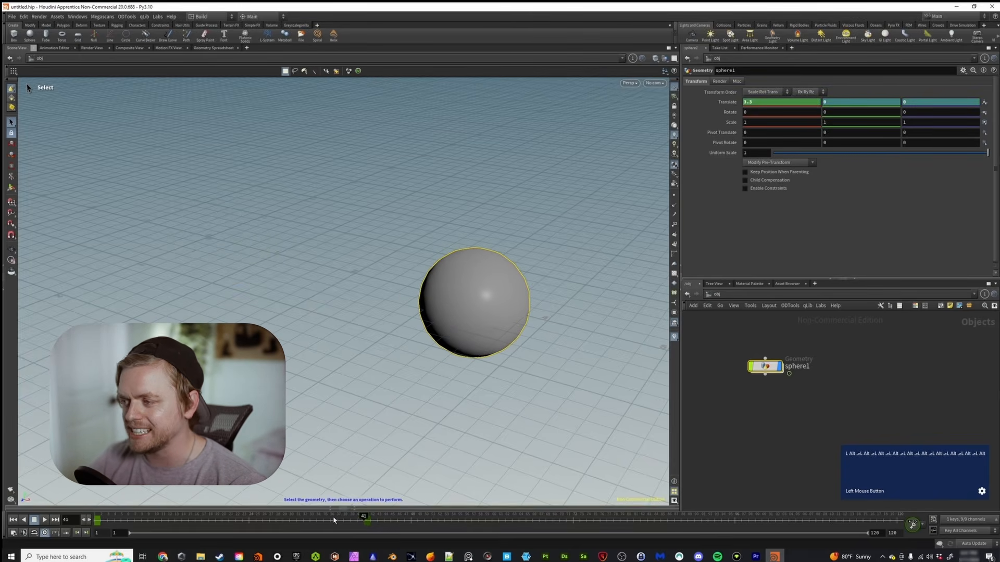
left_click(541, 522)
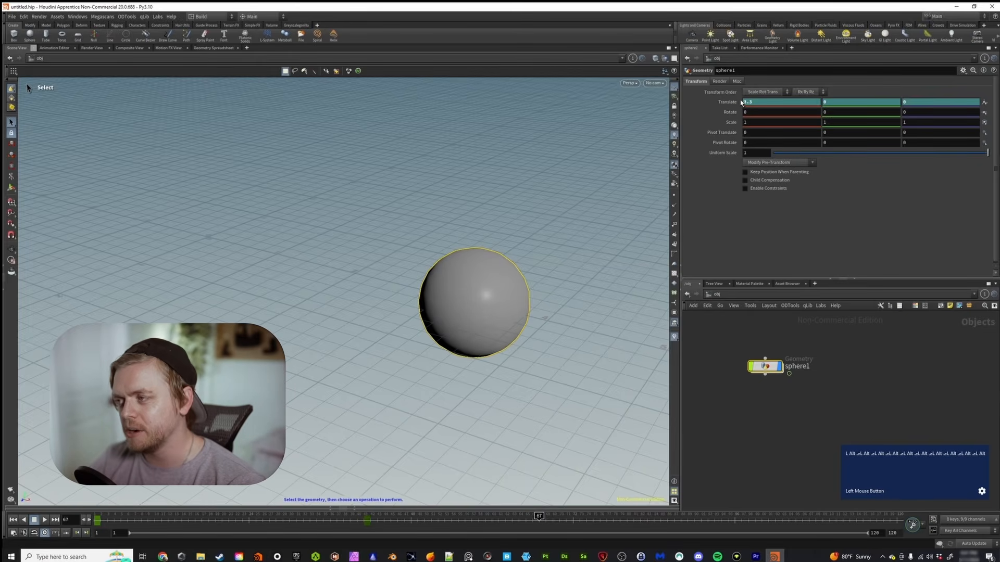
left_click(366, 523)
left_click_drag(380, 523, 255, 520)
right_click(373, 522)
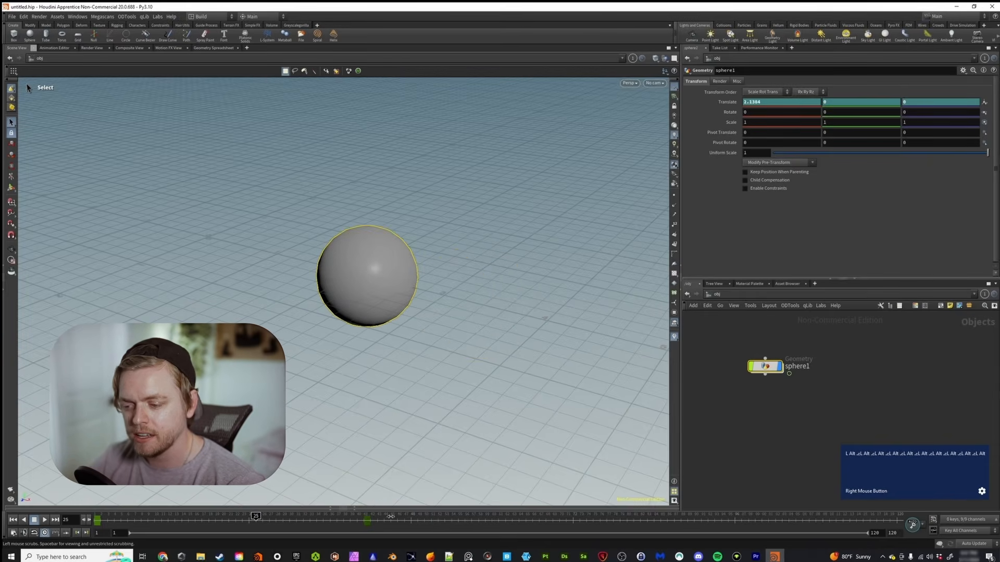
left_click(339, 524)
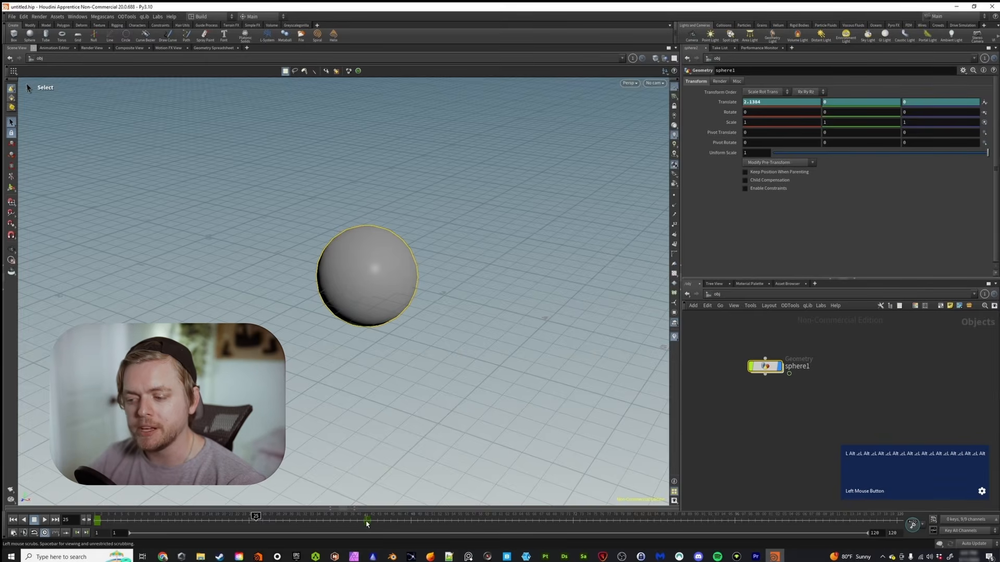
- Move the sphere's second keyframe one frame later on the timeline, extend the selected range around it and return to frame 1
mouse_move(366, 523)
middle_mouse_down()
mouse_move(651, 522)
mouse_move(382, 521)
middle_mouse_up()
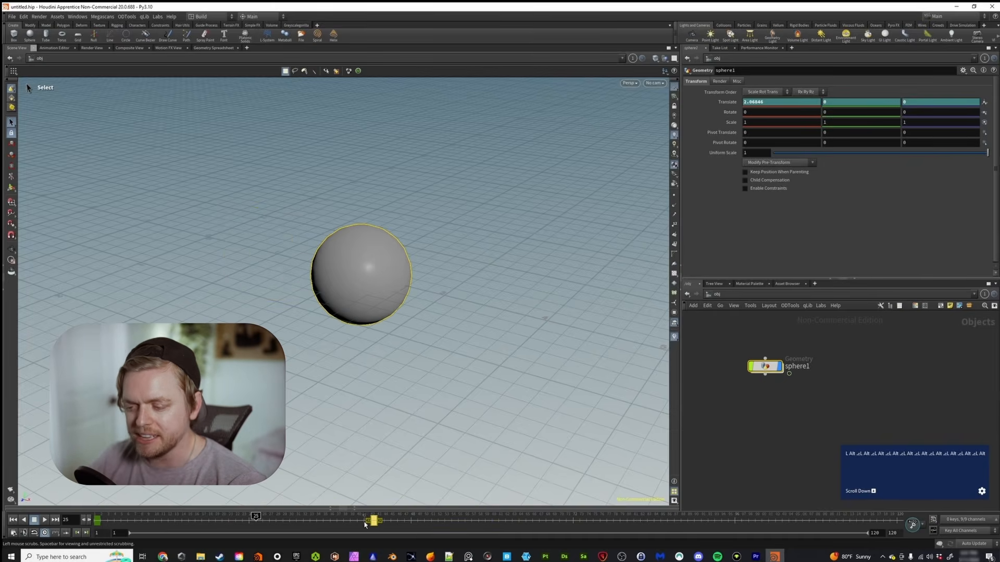
left_click_drag(368, 521, 255, 521)
left_click_drag(382, 525, 427, 522)
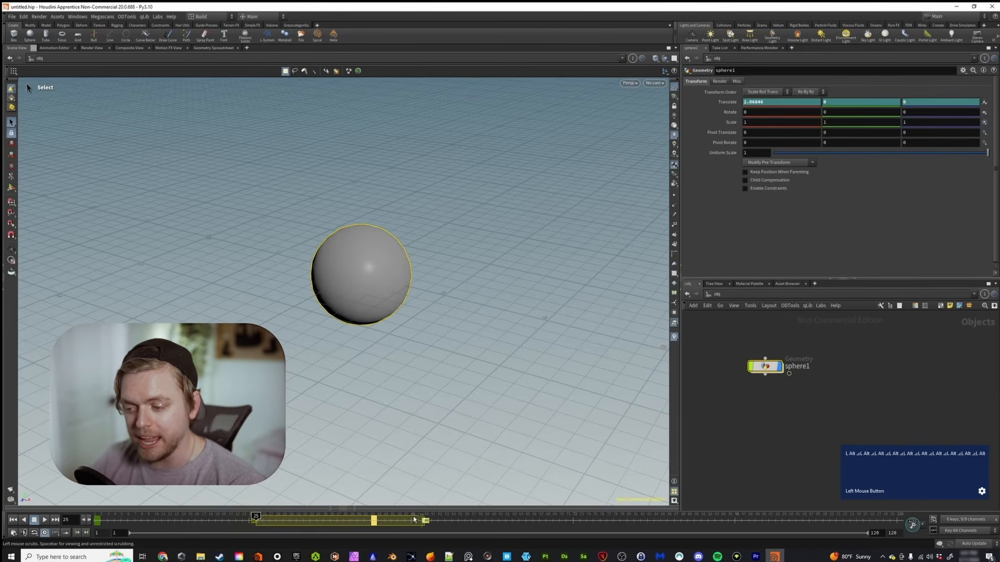
left_click_drag(255, 519, 98, 520)
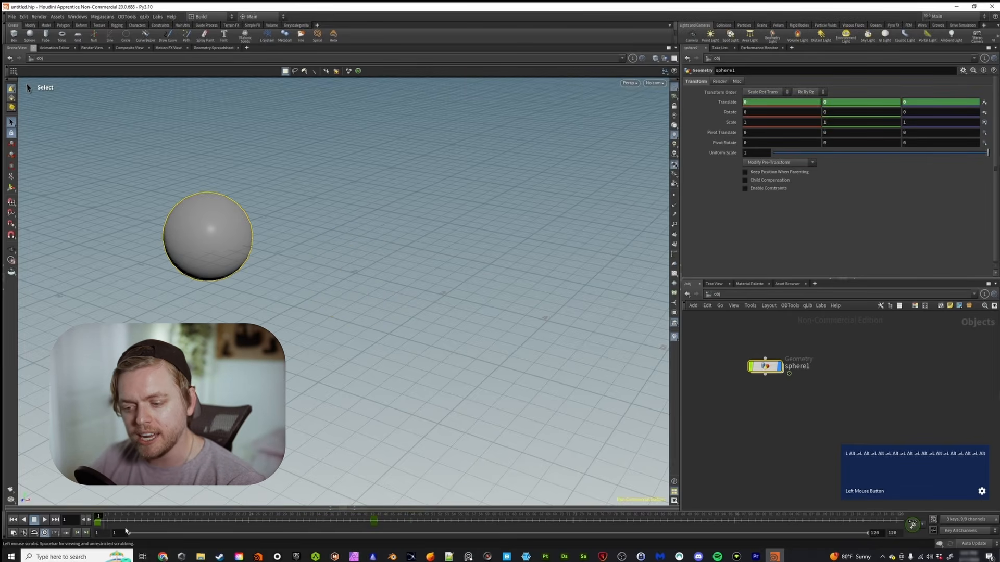
- Extend the timeline selection over both of the sphere's keyframes and move them together to later frames
middle_click(261, 523)
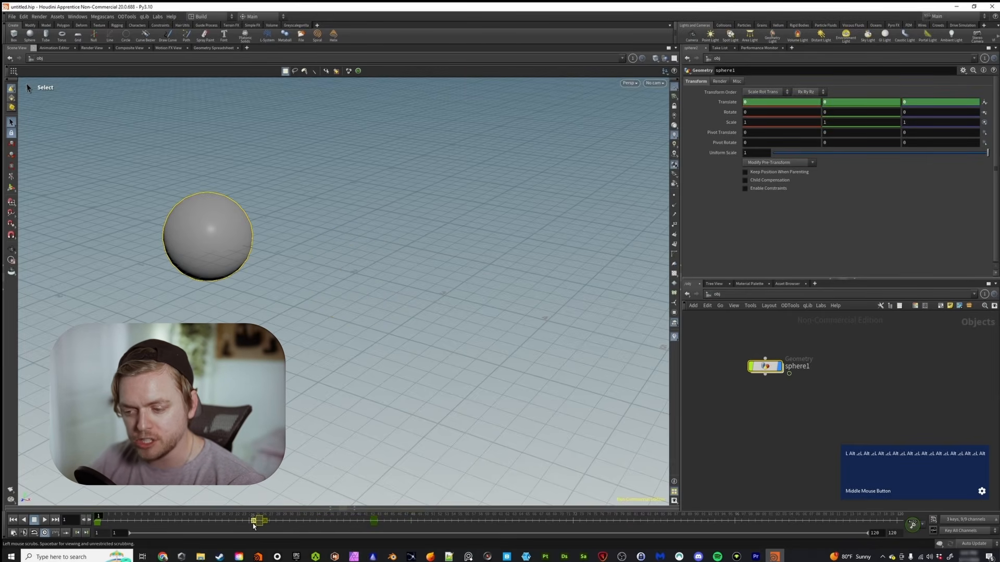
middle_click_drag(240, 522, 255, 521)
left_click_drag(249, 525, 68, 525)
left_click_drag(258, 525, 392, 521)
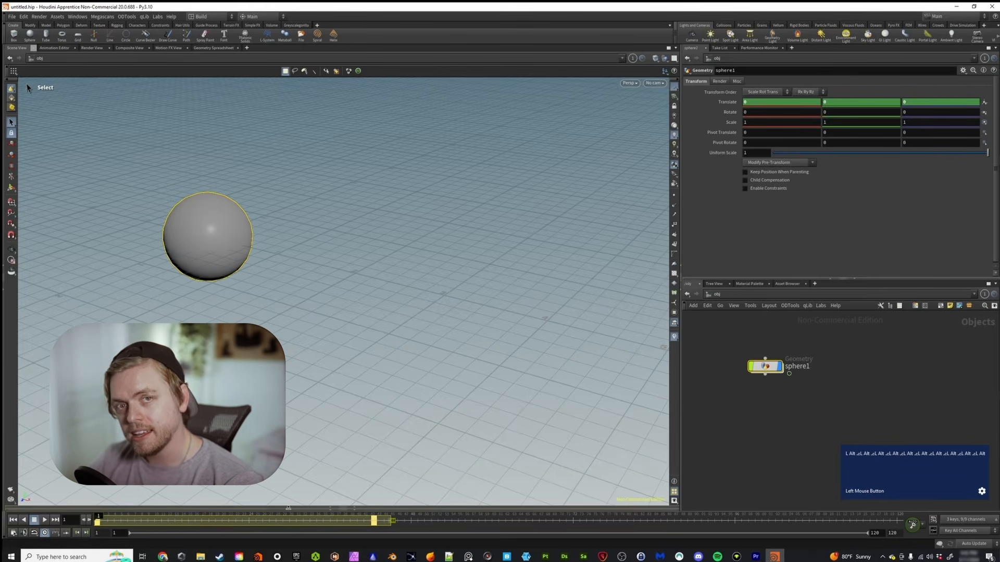
middle_click_drag(242, 521, 491, 520)
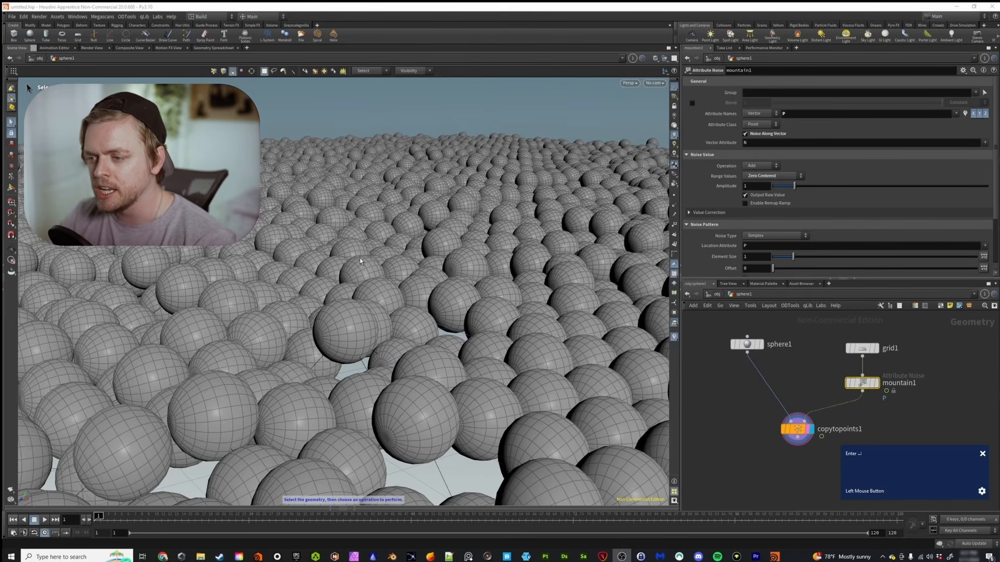
- Inspect the sphere1, grid1, mountain1 and copytopoints1 nodes, displaying the mountain noise alone before showing the copied spheres again
left_click(787, 370)
middle_click_drag(792, 368, 783, 364)
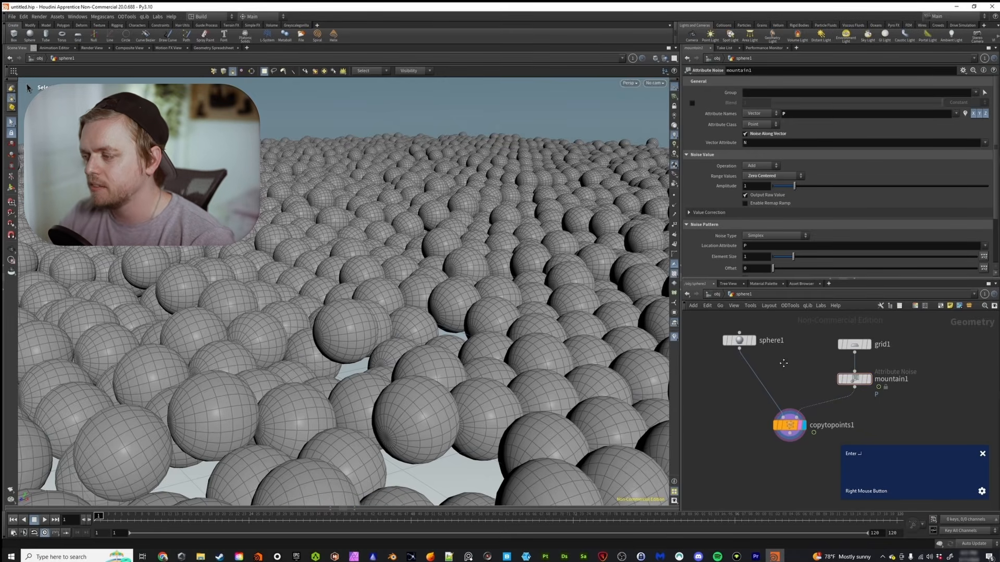
left_click(771, 338)
left_click(789, 425)
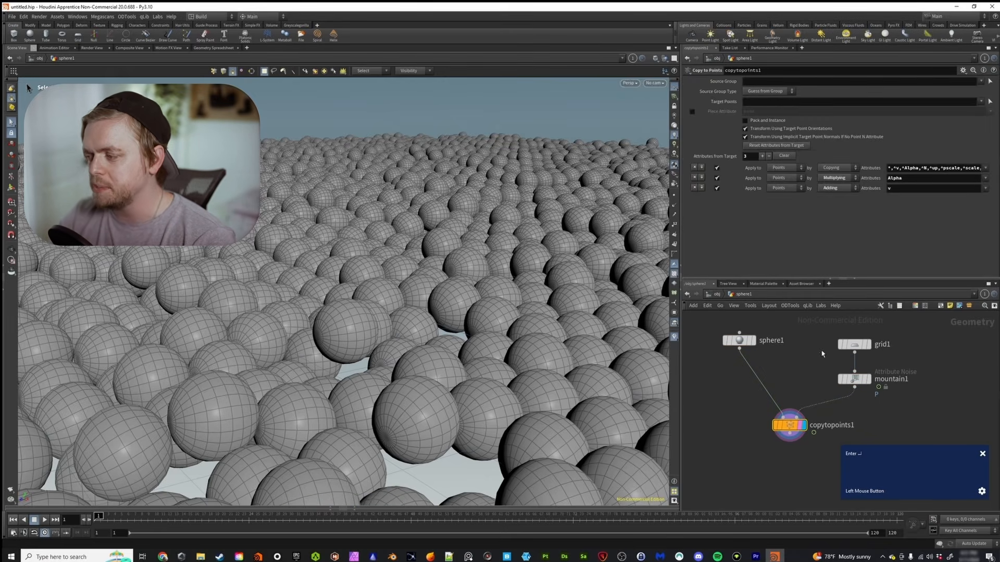
left_click(854, 344)
left_click(867, 380)
left_click(859, 381)
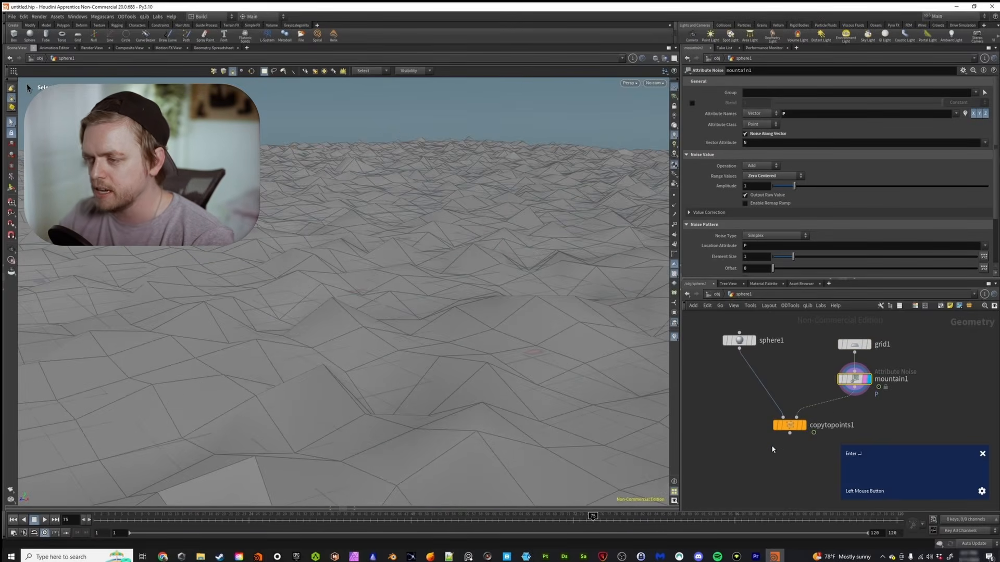
left_click(804, 426)
left_click(789, 426)
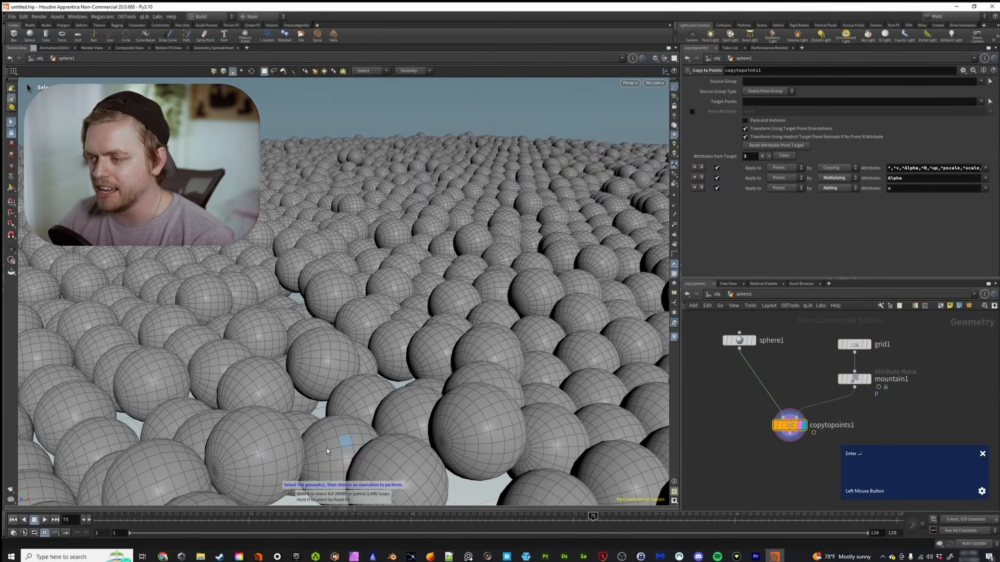
- Return to frame 1 and go up to the object level of the network
left_click(13, 520)
scroll(251, 280, "down", 7, "alt")
left_click_drag(264, 295, 319, 277, "alt")
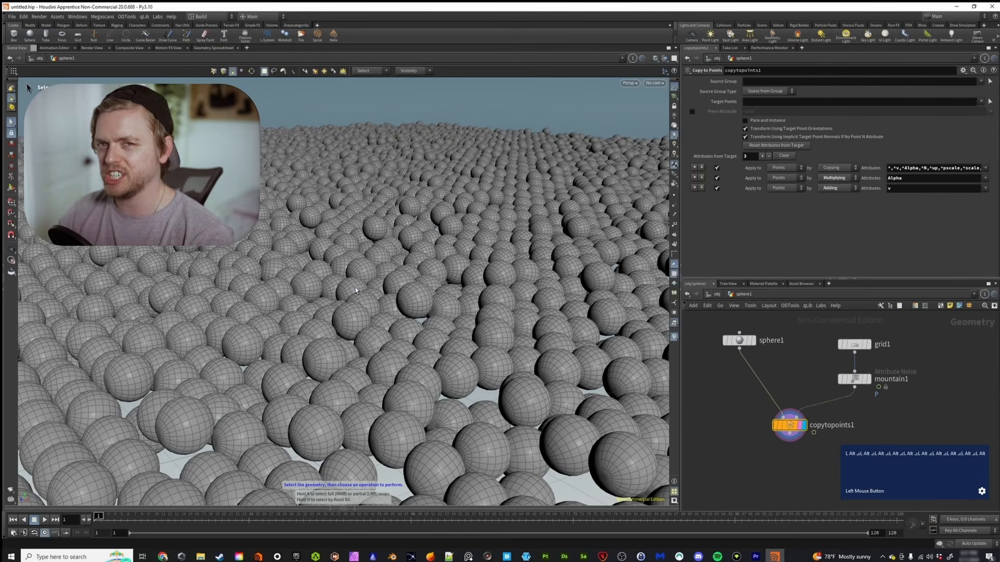
key("u")
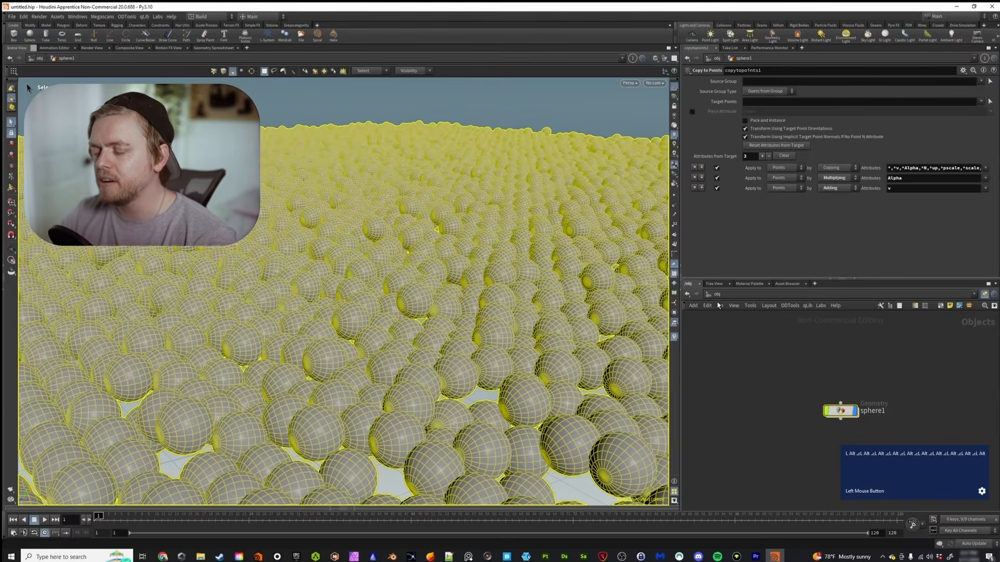
left_click(765, 357)
scroll(439, 278, "down", 2, "alt")
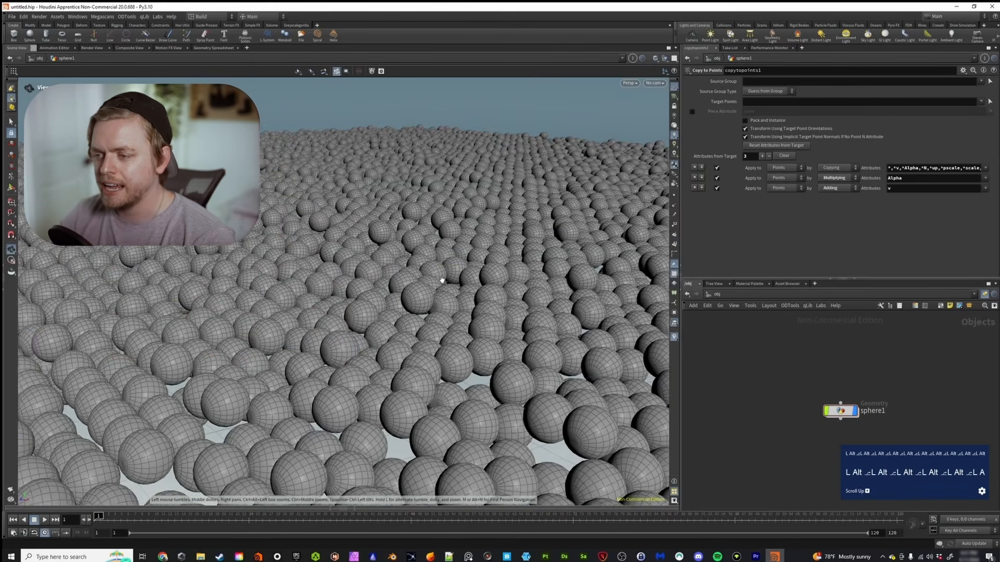
right_click_drag(439, 278, 442, 261, "alt")
mouse_move(442, 261)
left_mouse_down("alt")
mouse_move(443, 275)
mouse_move(443, 264)
left_mouse_up("alt")
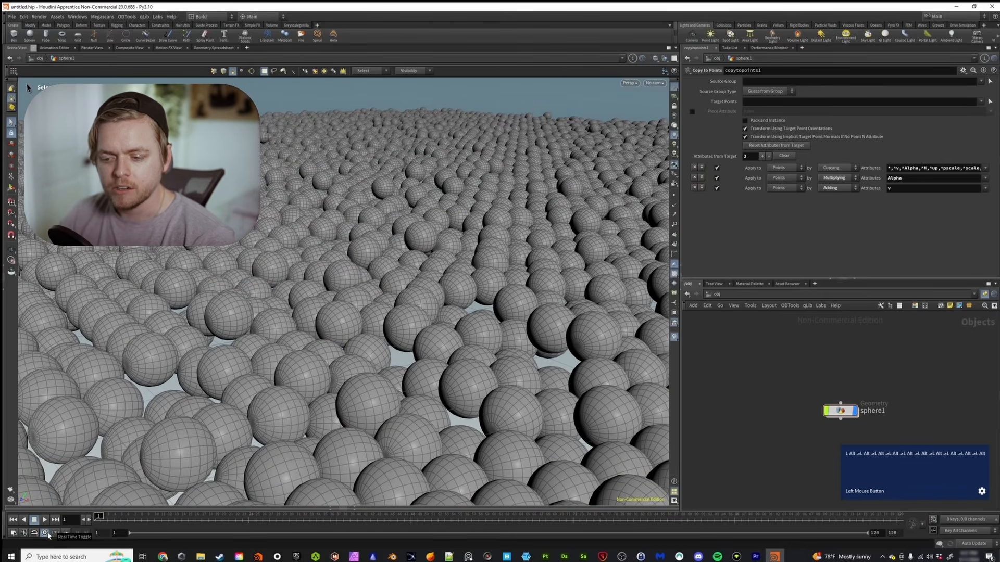
- Play back the animated field of spheres and stop the playback
left_click(45, 519)
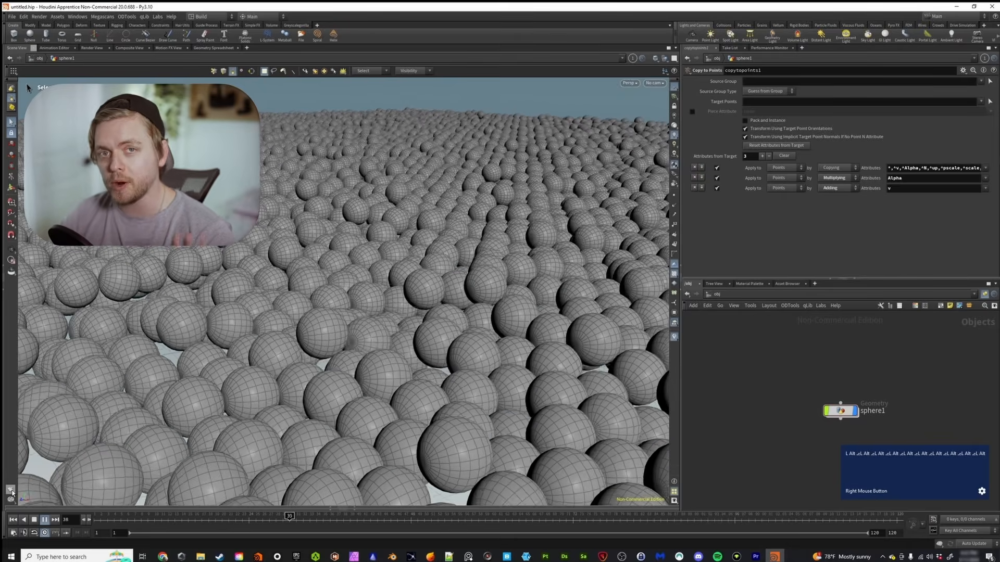
left_click(45, 519)
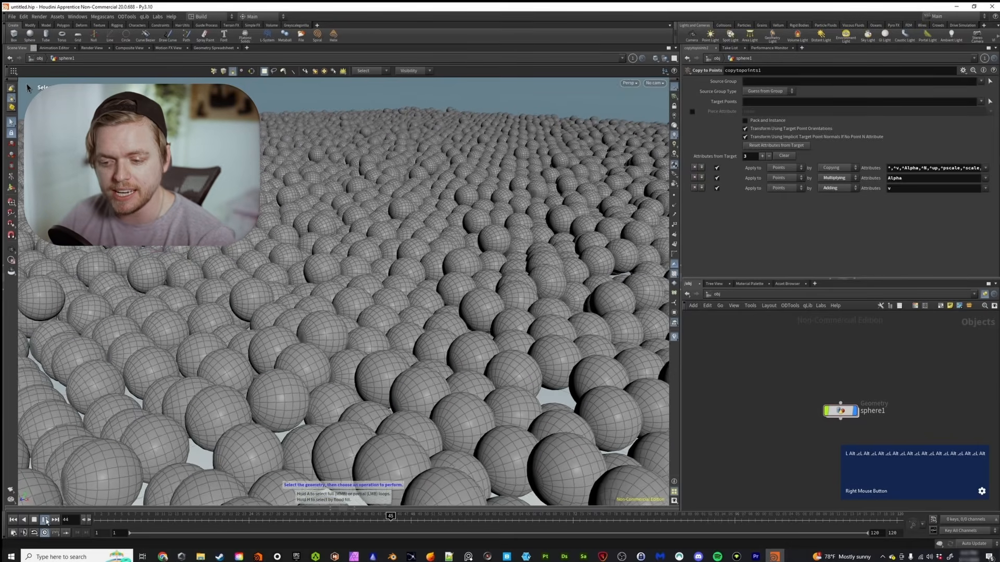
left_click(45, 520)
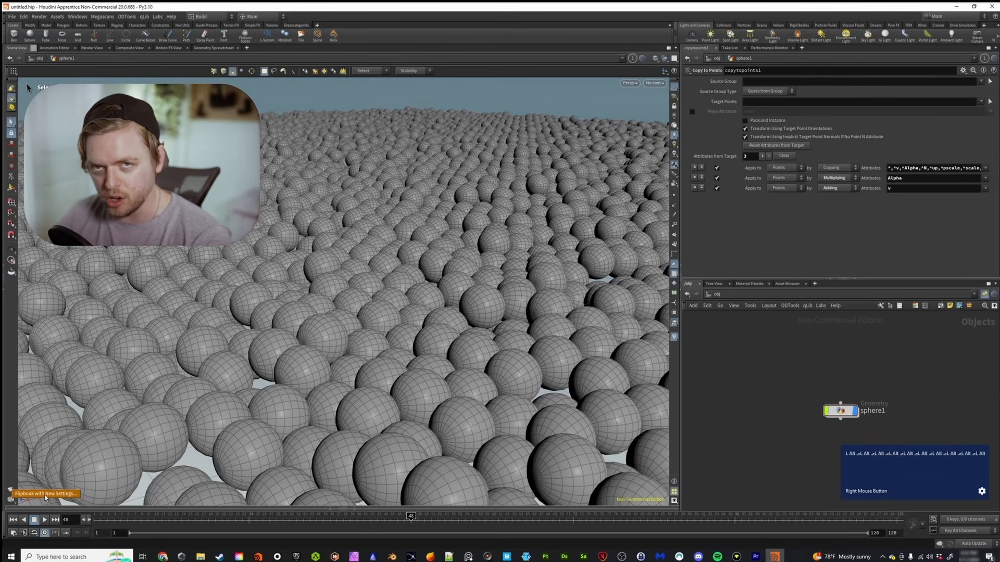
- Open the Render Flipbook settings for a new flipbook and check the start and end frame fields
left_click(45, 495)
left_click_drag(74, 373, 256, 278)
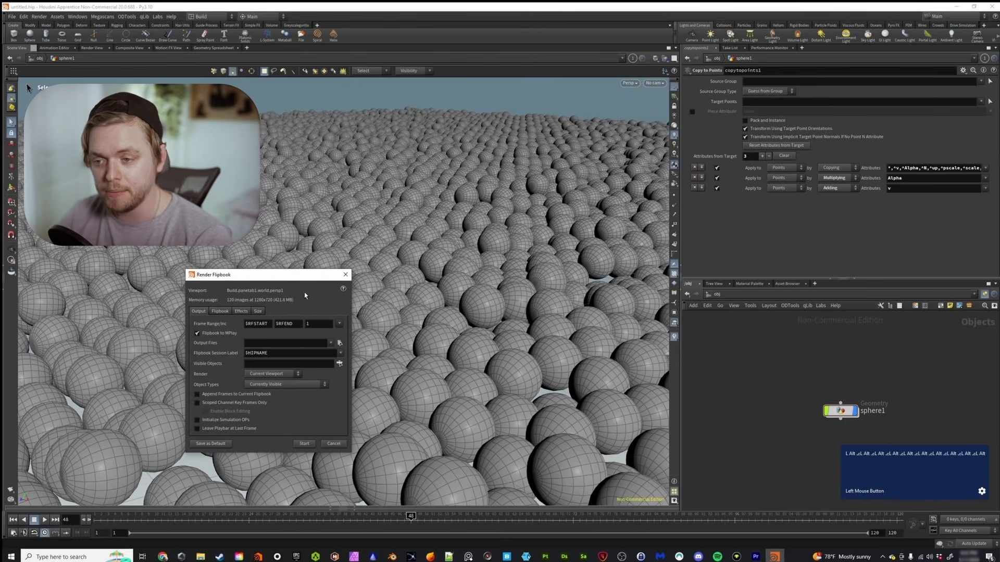
left_click_drag(271, 270, 281, 165)
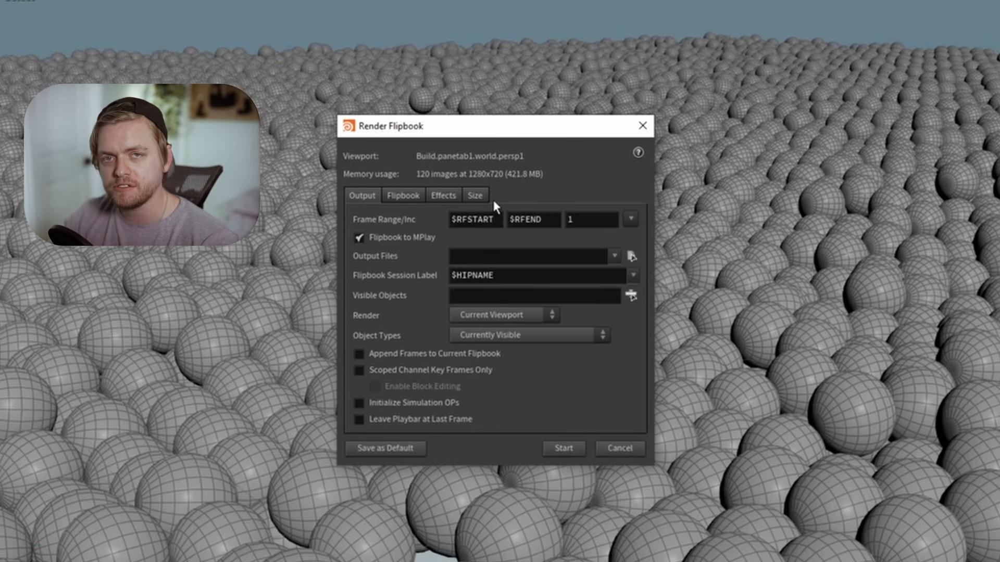
left_click_drag(497, 218, 415, 227)
left_click(467, 222)
left_click(511, 222)
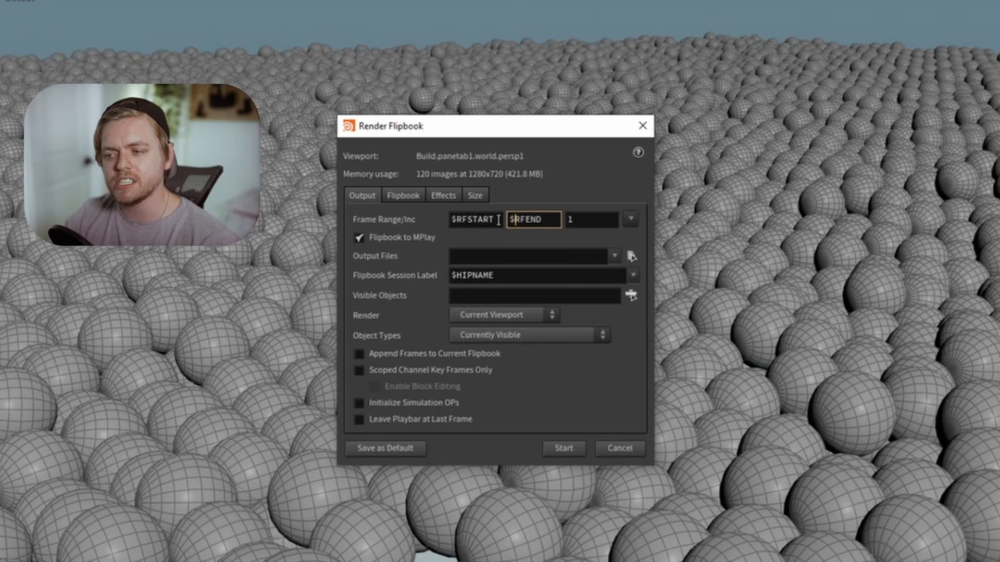
left_click(466, 237)
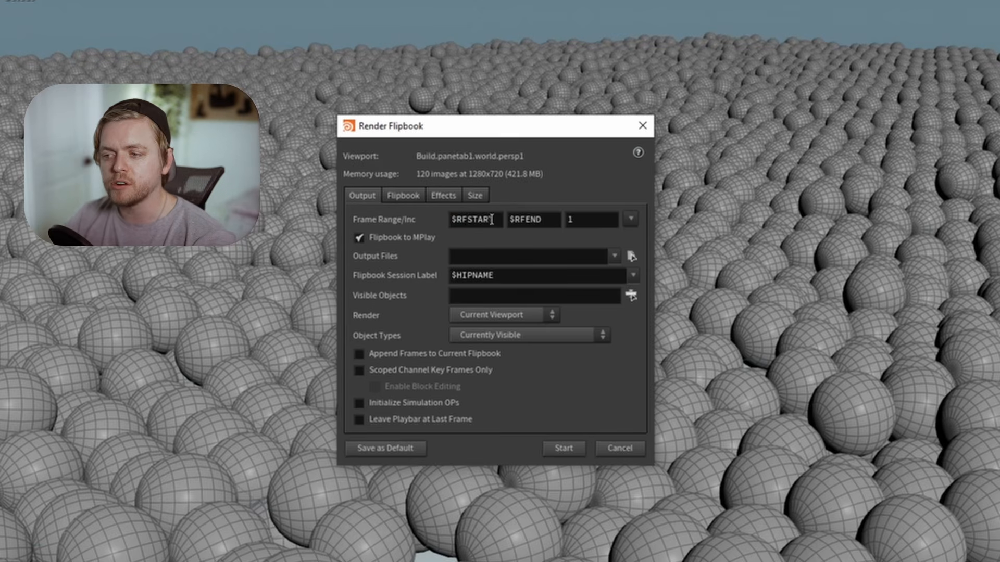
- Set the flipbook's frame range to start at 1 and end at 120
left_click_drag(497, 220, 443, 227)
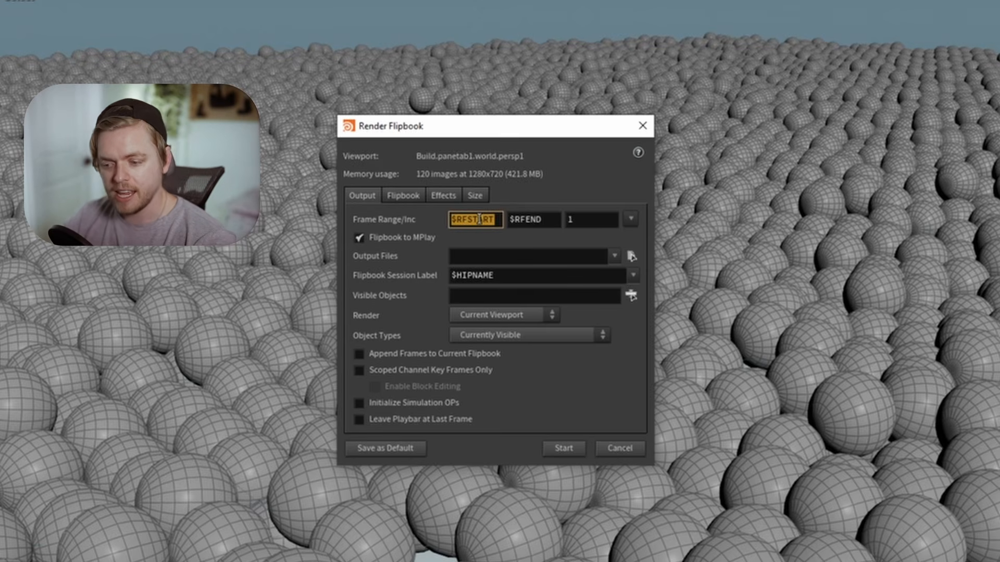
type("1")
left_click_drag(550, 219, 505, 224)
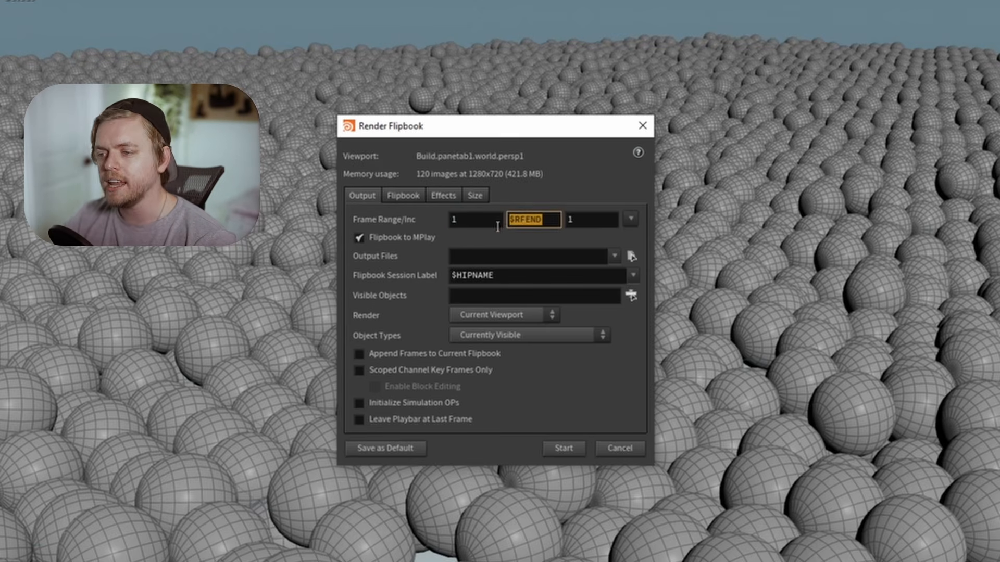
type("120")
key("Return")
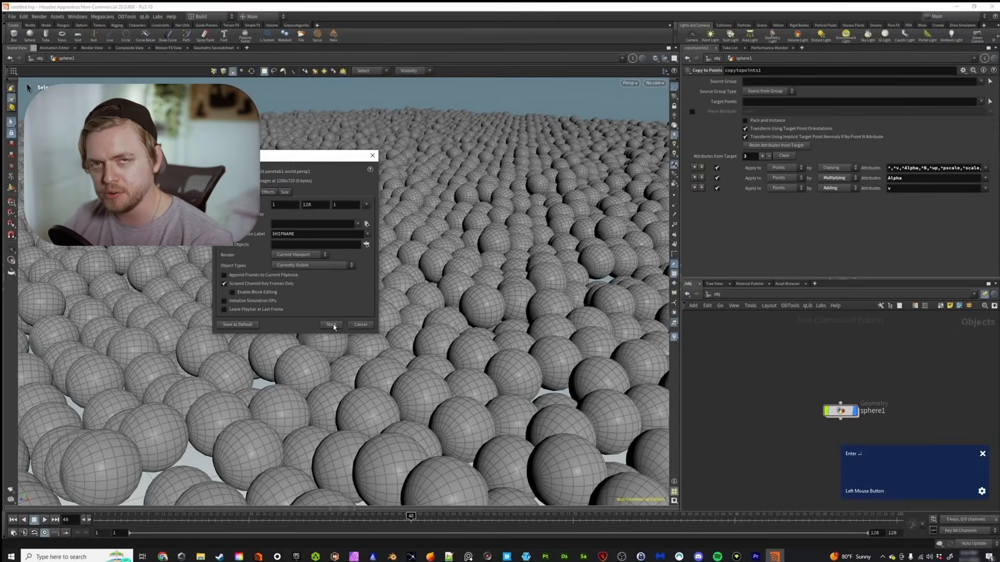
- Try to render the flipbook with Scoped Channel Key Frames Only, and turn that option off in the reopened settings at frame 63
left_click(568, 448)
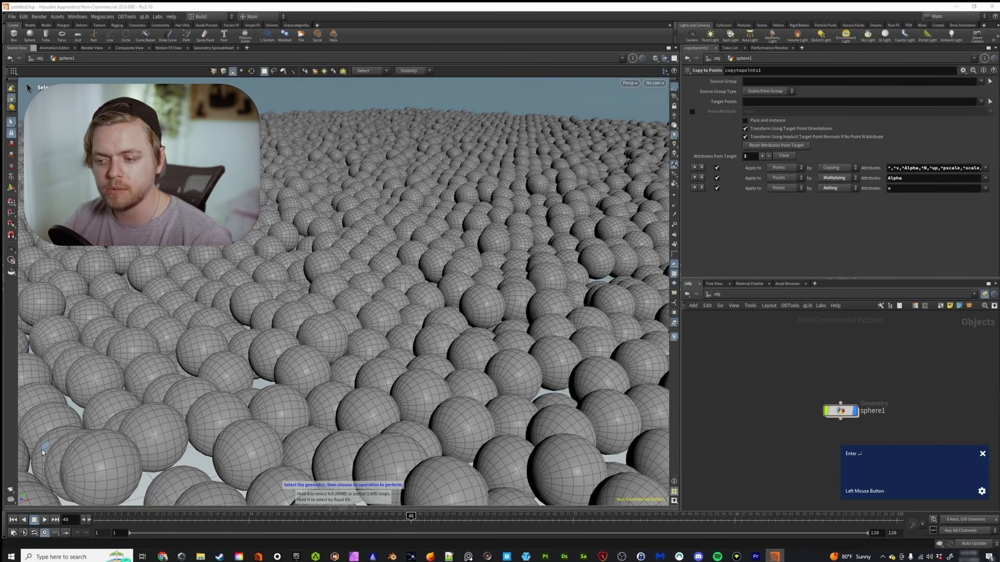
left_click_drag(145, 518, 512, 516)
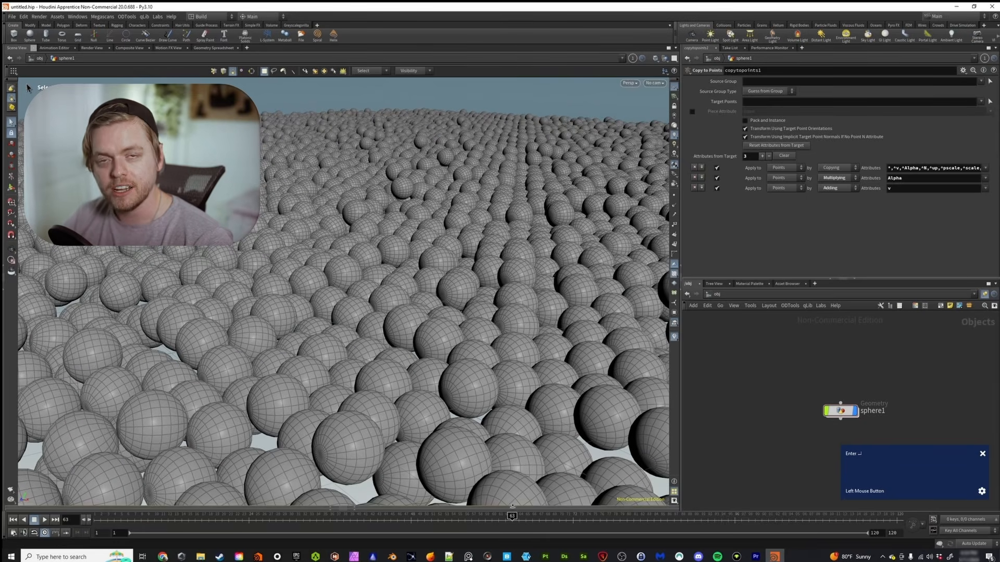
left_click(11, 492)
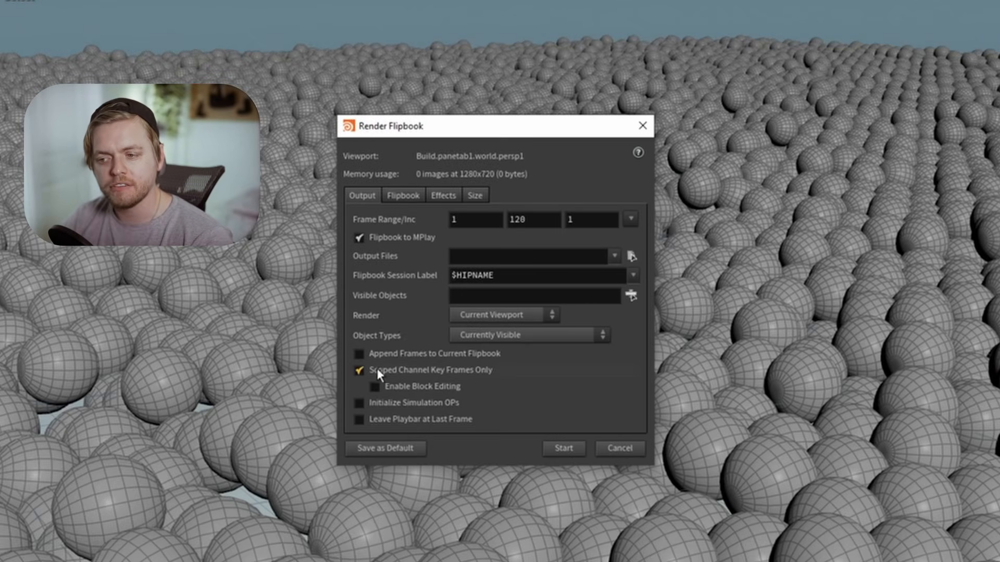
left_click(359, 370)
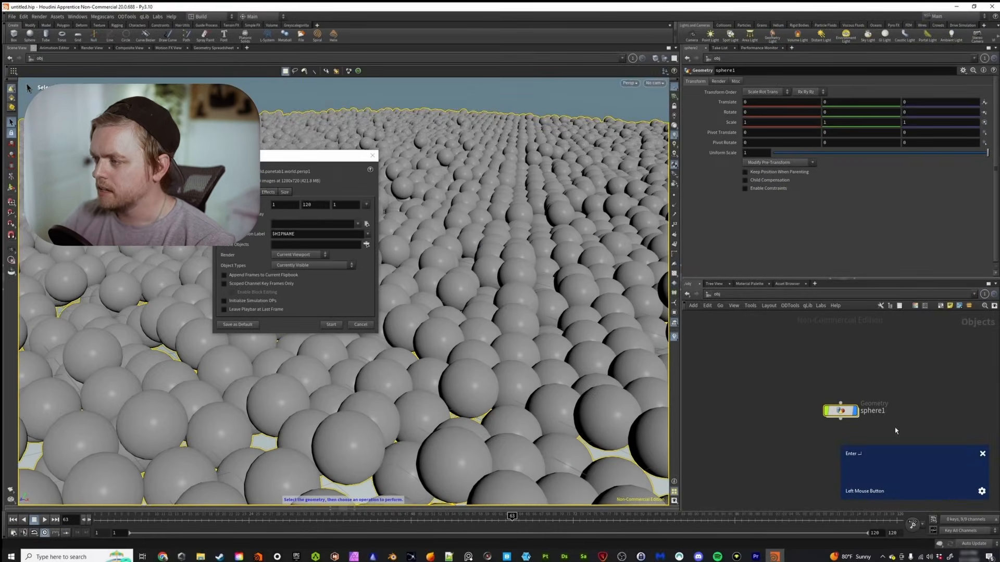
- Keyframe the sphere object's Translate channels at frame 63 and set Translate X to -3.4 at frame 24
left_click(729, 104, "alt")
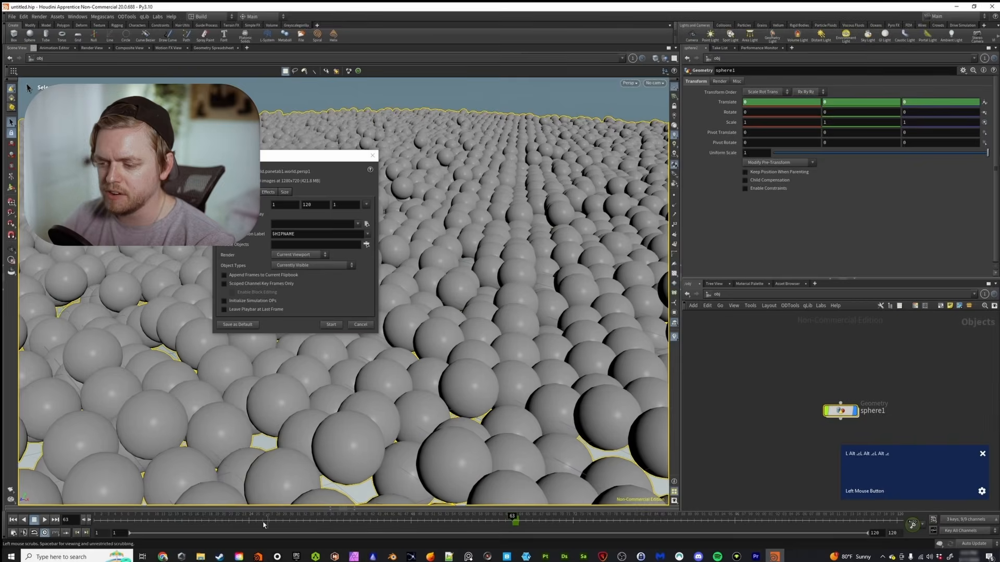
middle_click_drag(757, 102, 465, 272)
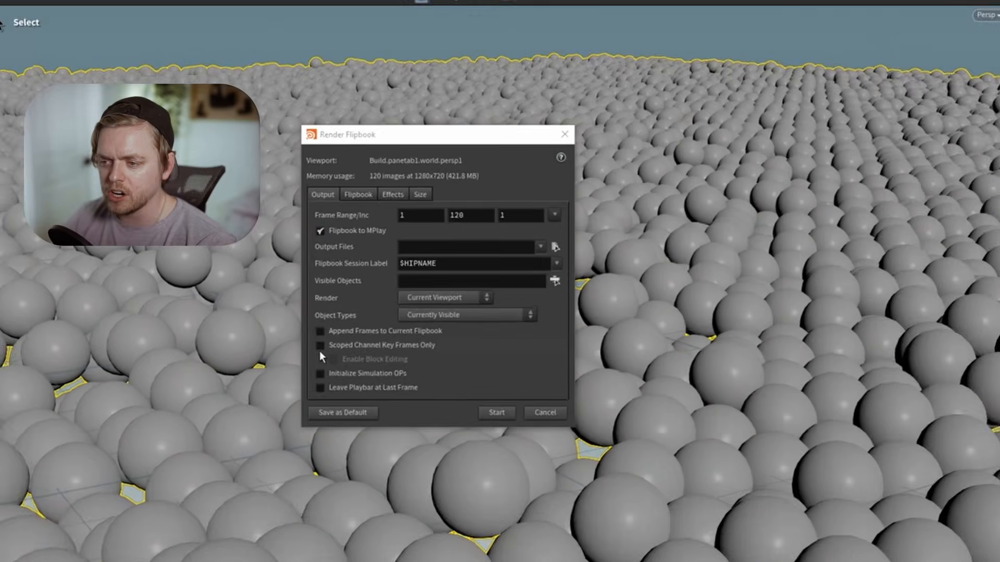
- Switch Scoped Channel Key Frames Only on and back off, and delete the sphere object's translation keyframes
left_click(224, 284)
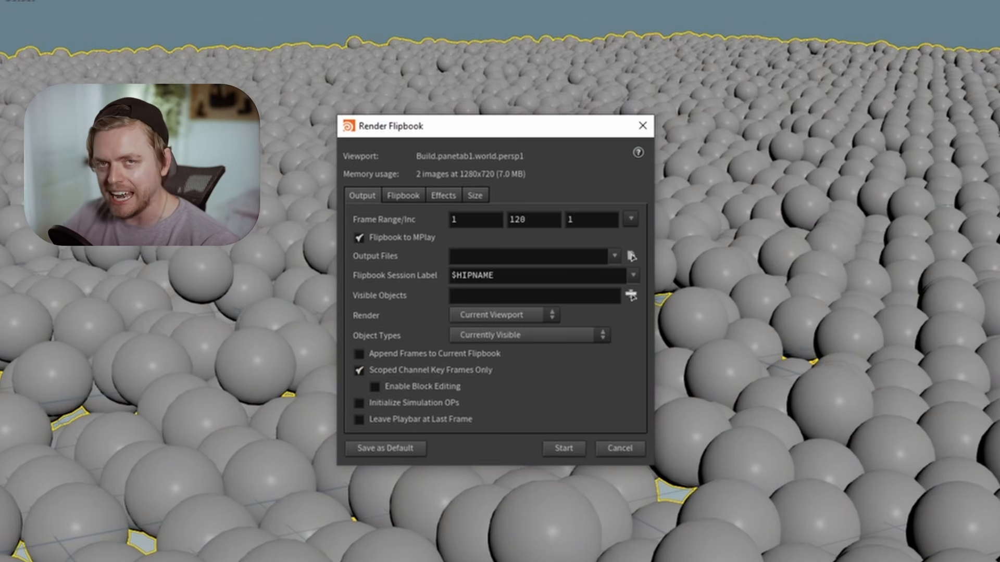
left_click(359, 373)
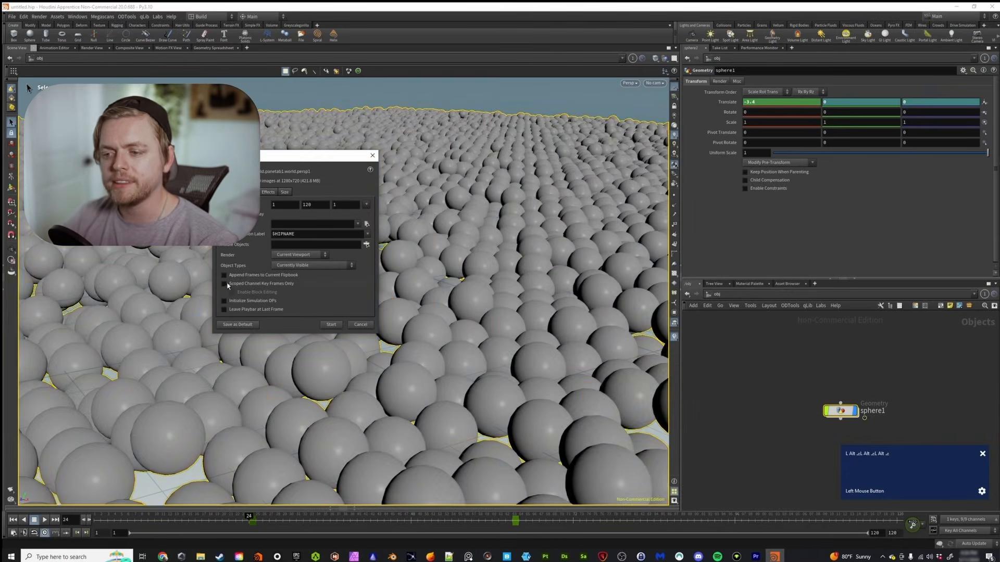
left_click(228, 517)
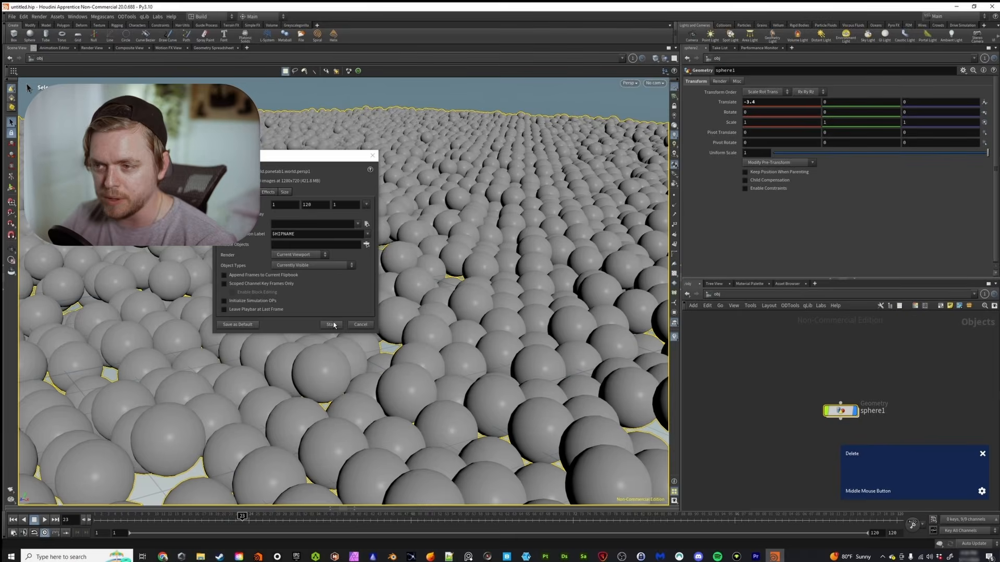
- Start rendering the flipbook and allow mplay.exe to communicate on private networks through the firewall
left_click(331, 325)
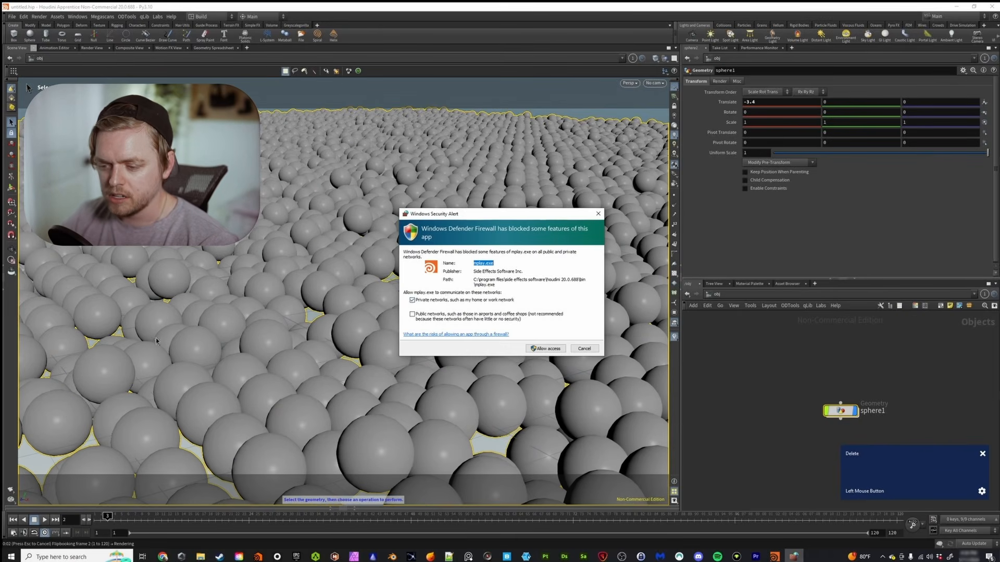
left_click(555, 348)
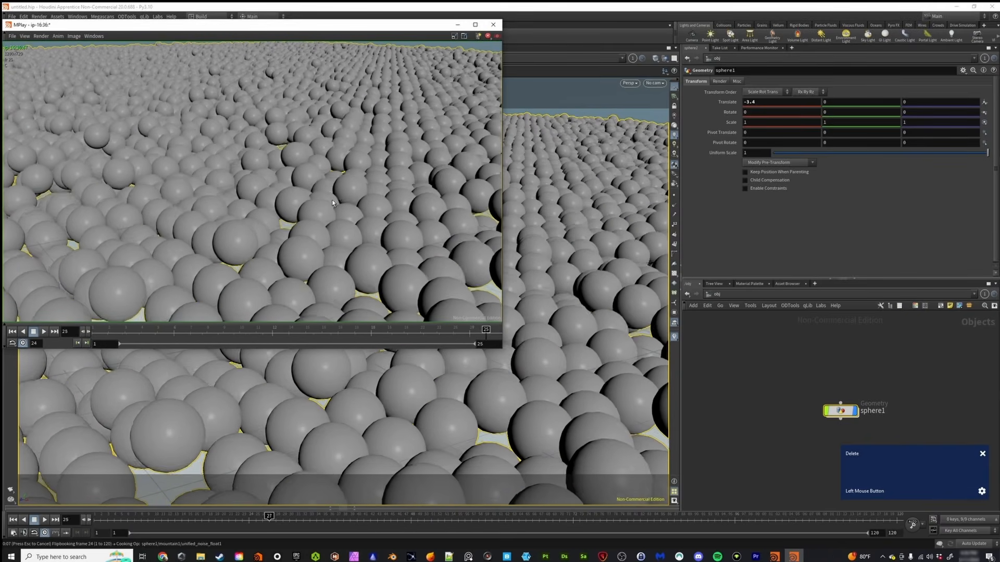
- Reposition and enlarge the MPlay window and frame the whole rendered image inside it
left_click_drag(282, 25, 444, 84)
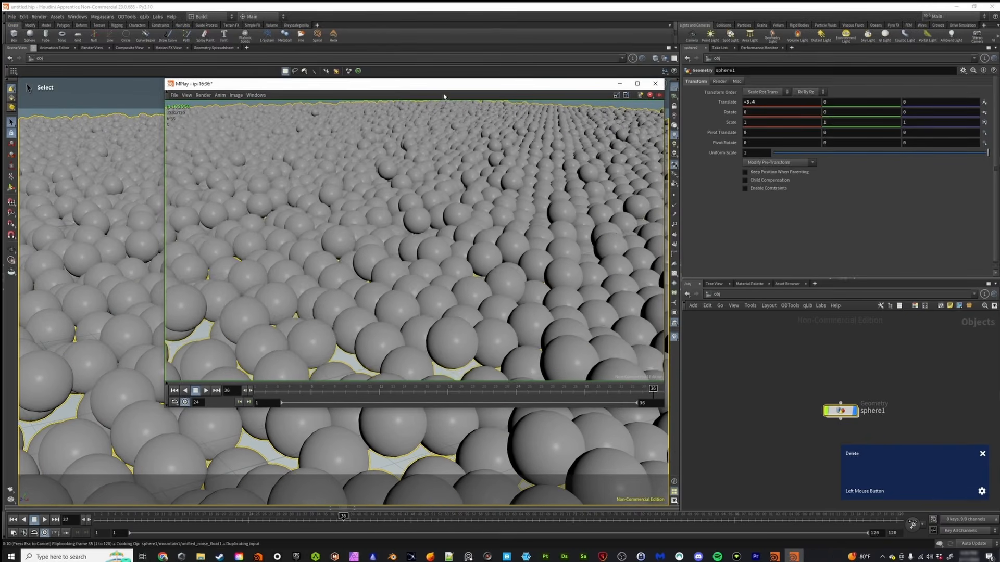
scroll(422, 170, "down", 1)
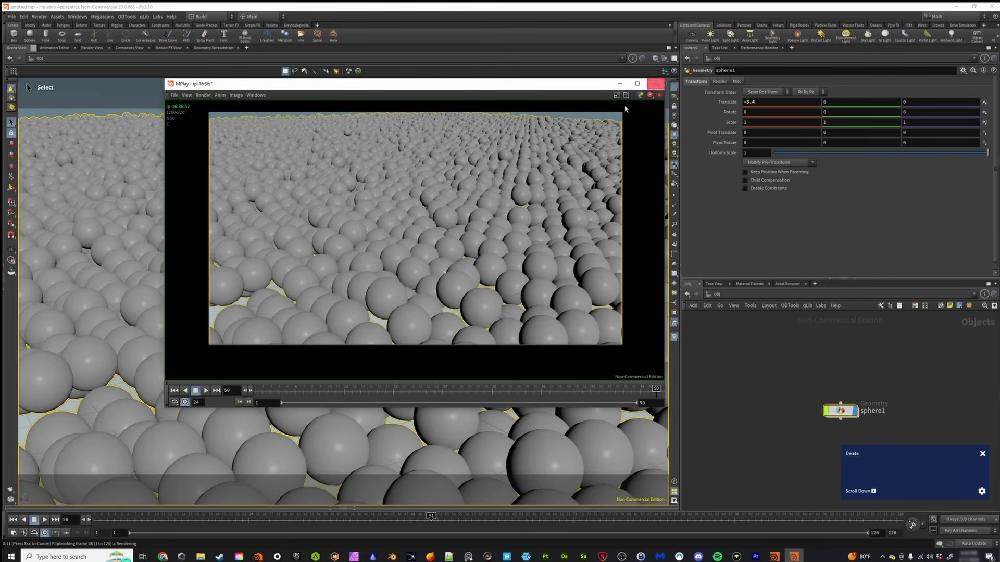
right_click_drag(479, 242, 466, 245)
left_click_drag(166, 408, 105, 476)
left_click_drag(665, 475, 821, 498)
scroll(491, 281, "down", 3)
right_click_drag(492, 281, 486, 331)
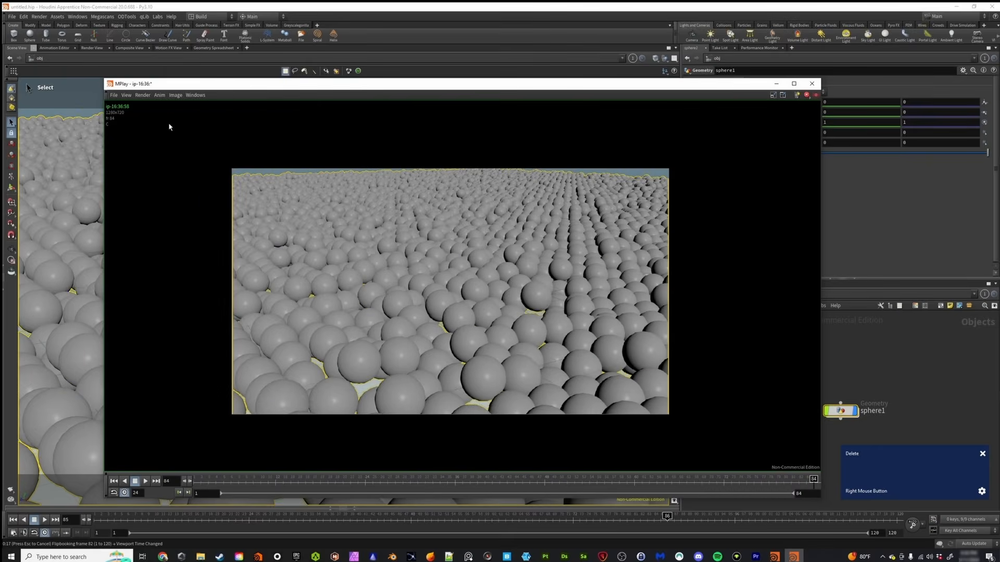
- Look over MPlay's render options and play the finished flipbook through its frames
left_click(152, 97)
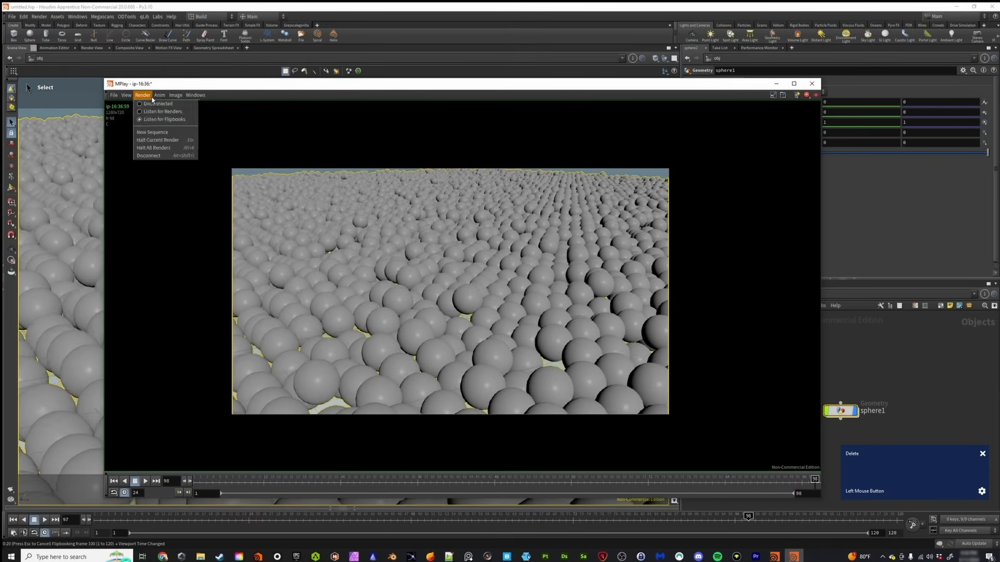
left_click(184, 100)
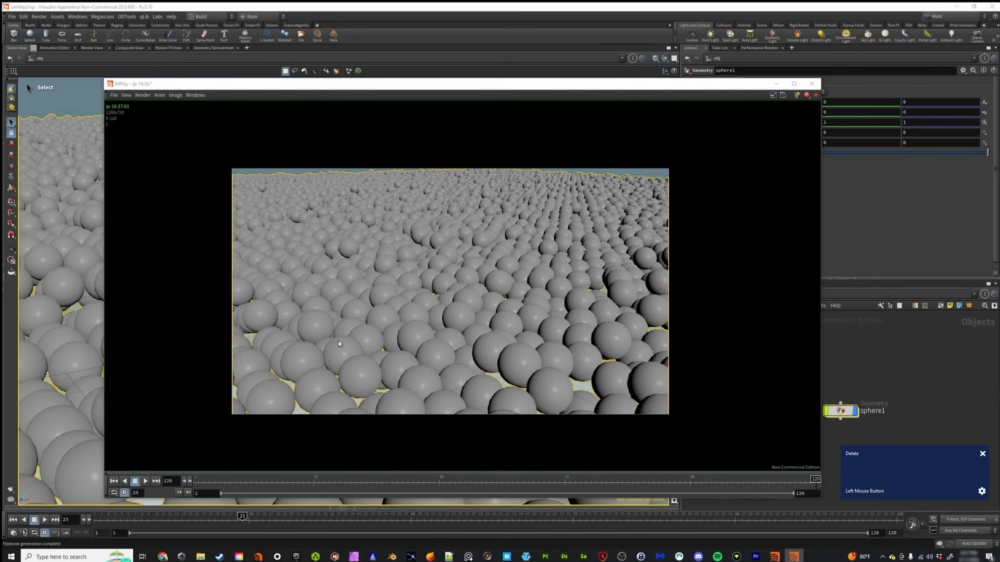
left_click(264, 484)
left_click(146, 482)
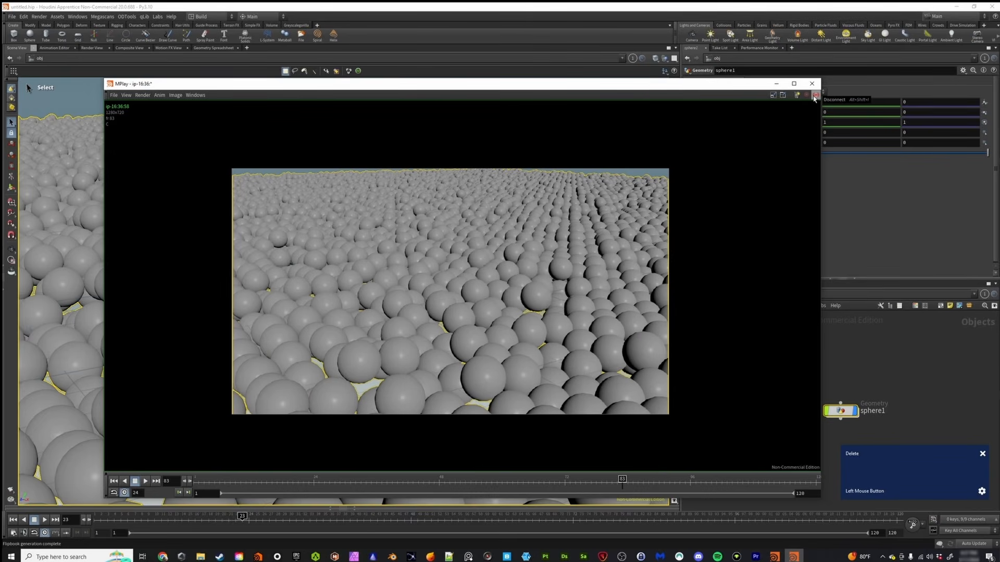
- Shrink the MPlay window and move it over the viewport so the sphere's parameters are accessible
left_click_drag(570, 89, 495, 148)
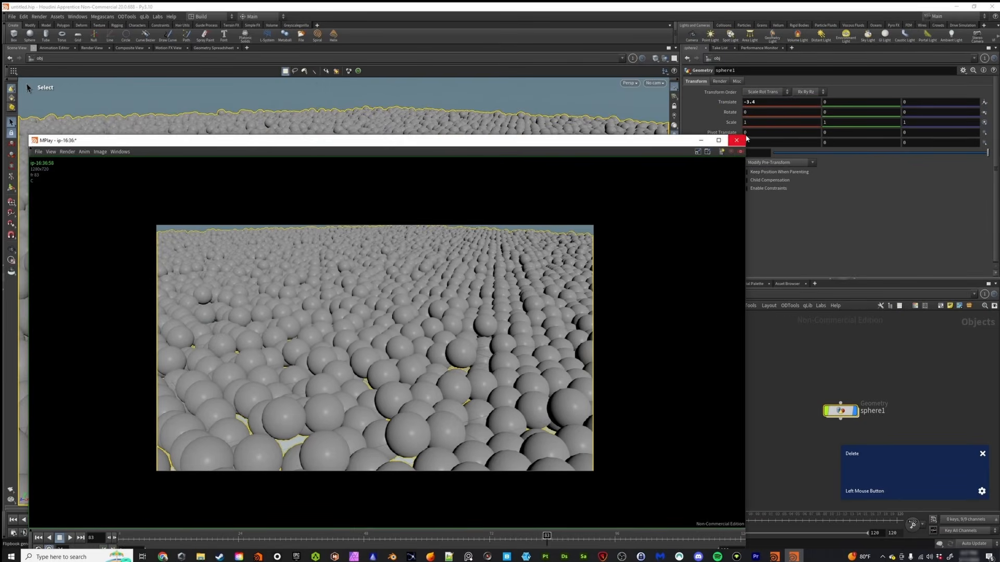
left_click_drag(746, 134, 440, 286)
left_click_drag(309, 292, 321, 73)
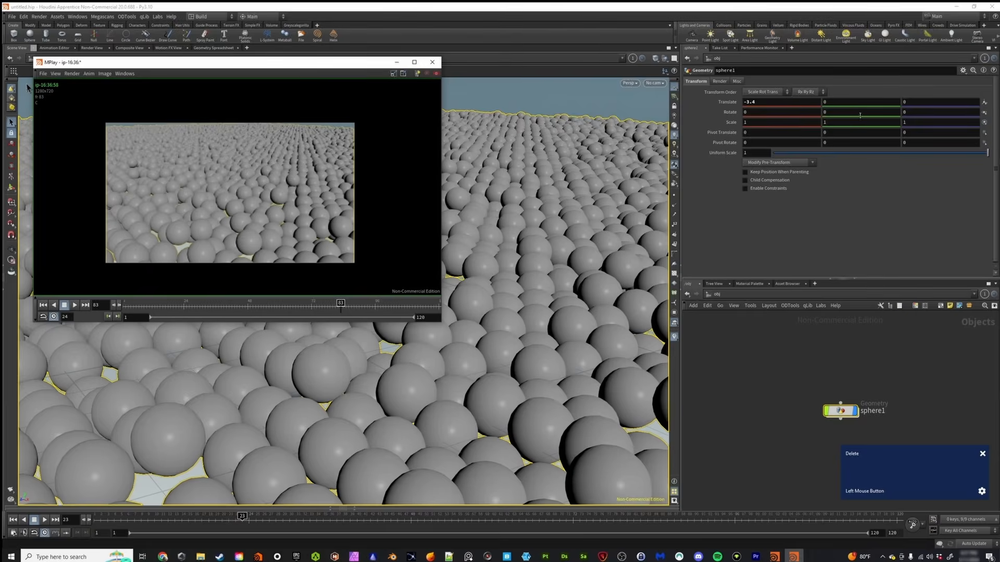
- Set the sphere object's Translate Y to -3.3, render another flipbook of frames 1 to 120 and bring up MPlay
middle_click(858, 101)
middle_click_drag(858, 101, 830, 102)
scroll(830, 102, "down", 1)
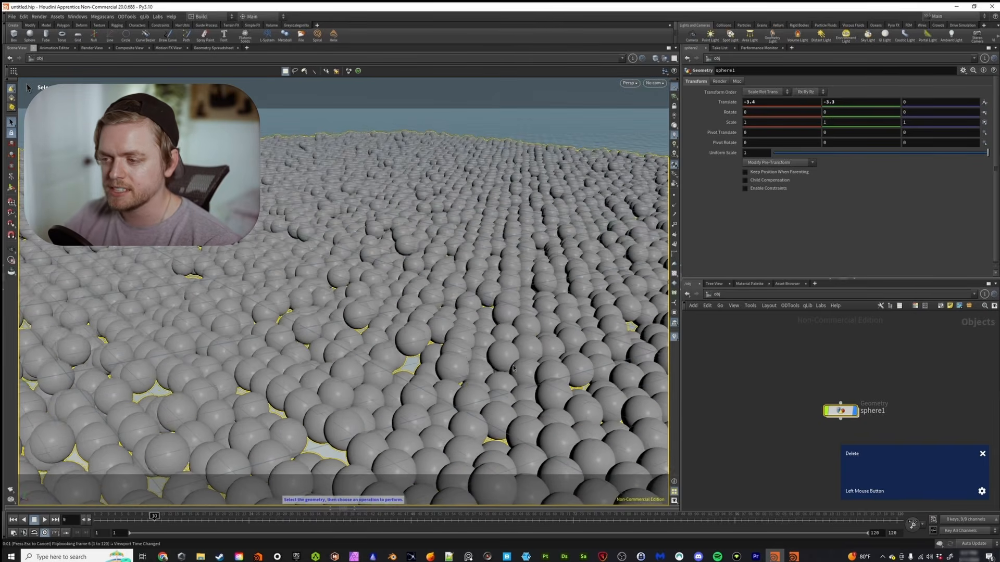
left_click(793, 556)
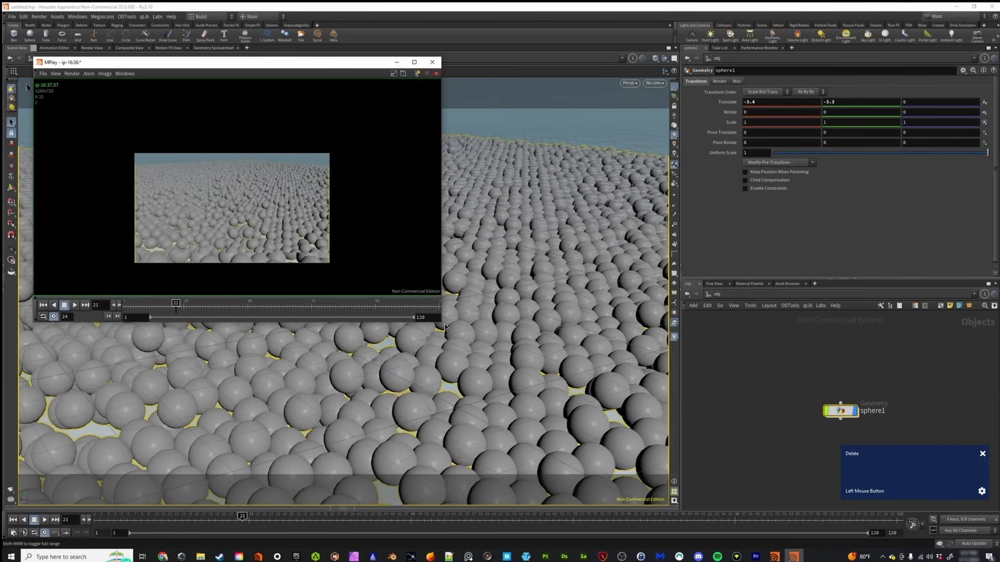
- Enlarge the MPlay window, fit the whole rendered image inside it and scrub through the rendered frames
scroll(406, 255, "down", 1)
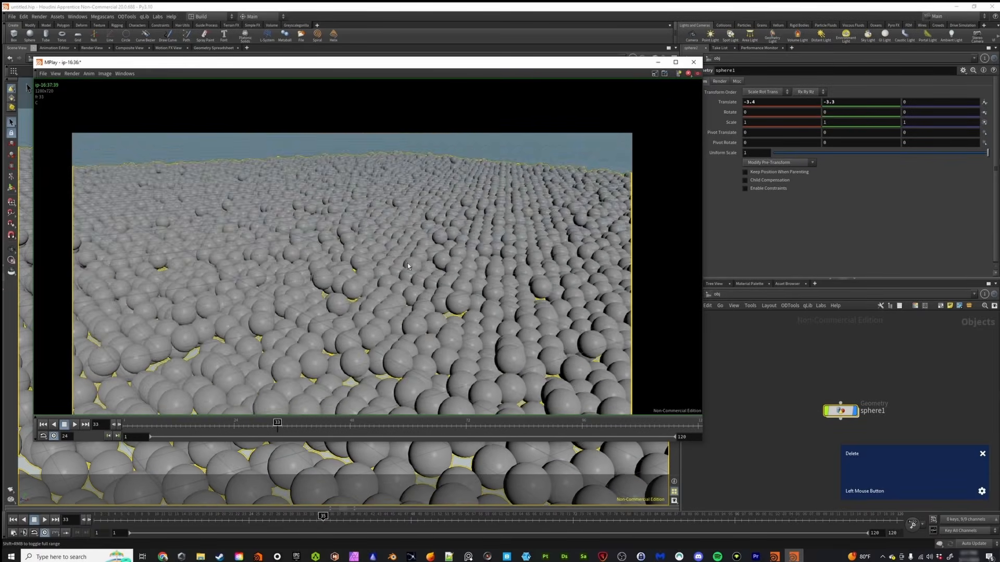
scroll(378, 287, "down", 1)
middle_click_drag(379, 288, 381, 248)
left_click_drag(294, 424, 501, 431)
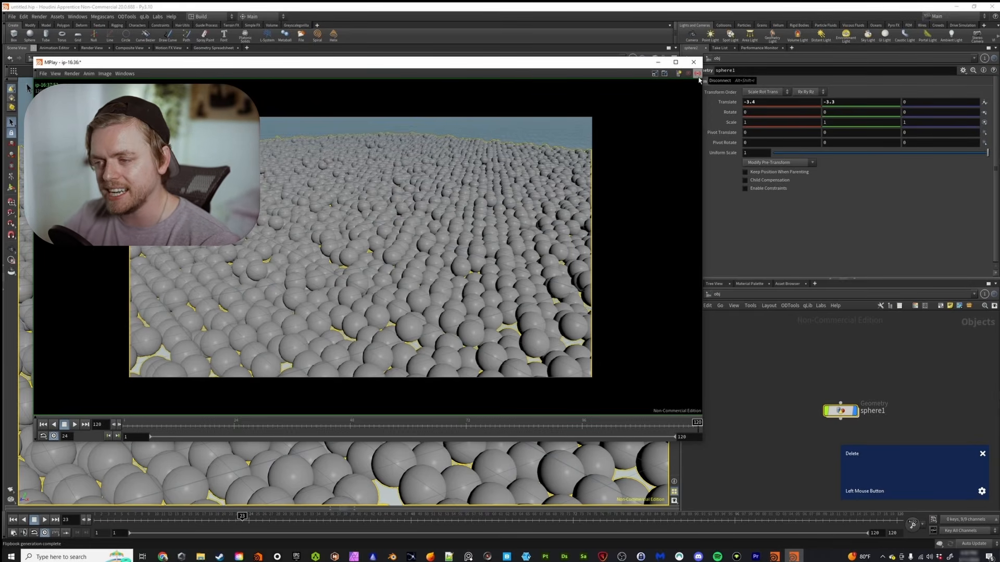
- Disconnect MPlay from Houdini to keep this flipbook, shrink its window and move it aside
left_click_drag(548, 68, 544, 50)
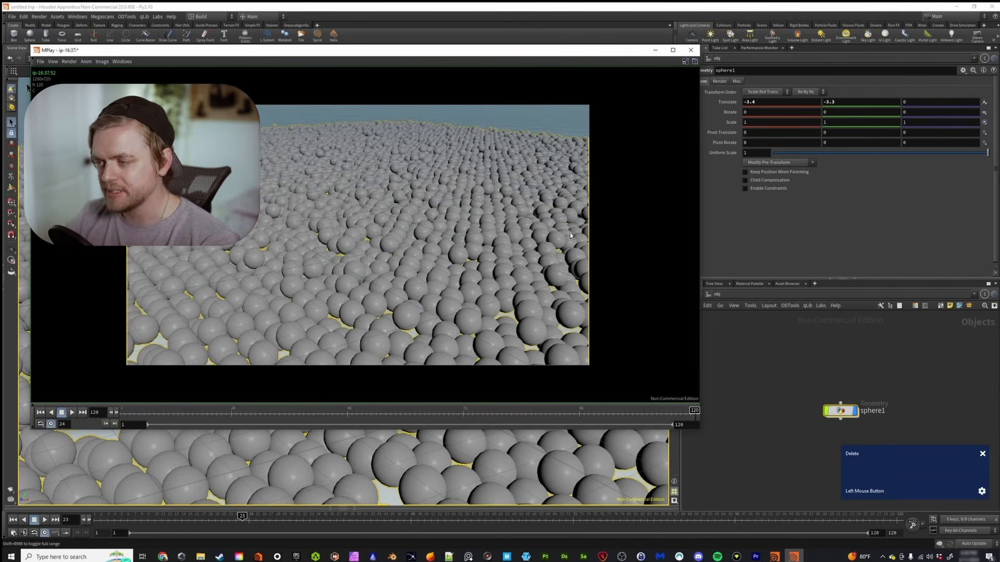
left_click_drag(700, 427, 558, 361)
left_click_drag(279, 53, 264, 36)
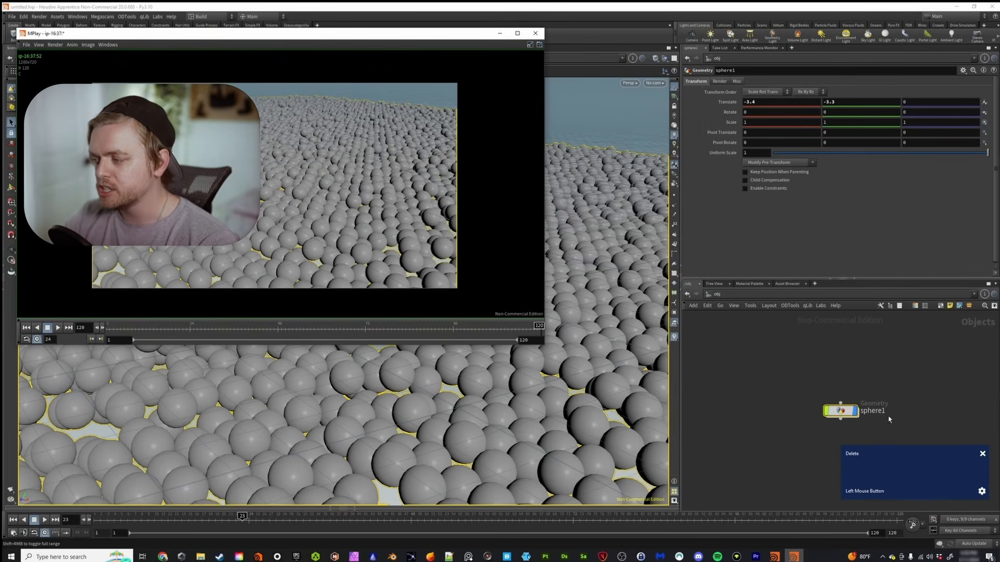
- Set the sphere object's Translate Y to 1.9 and start rendering a new flipbook of frames 1 to 120
left_click_drag(798, 428, 880, 394)
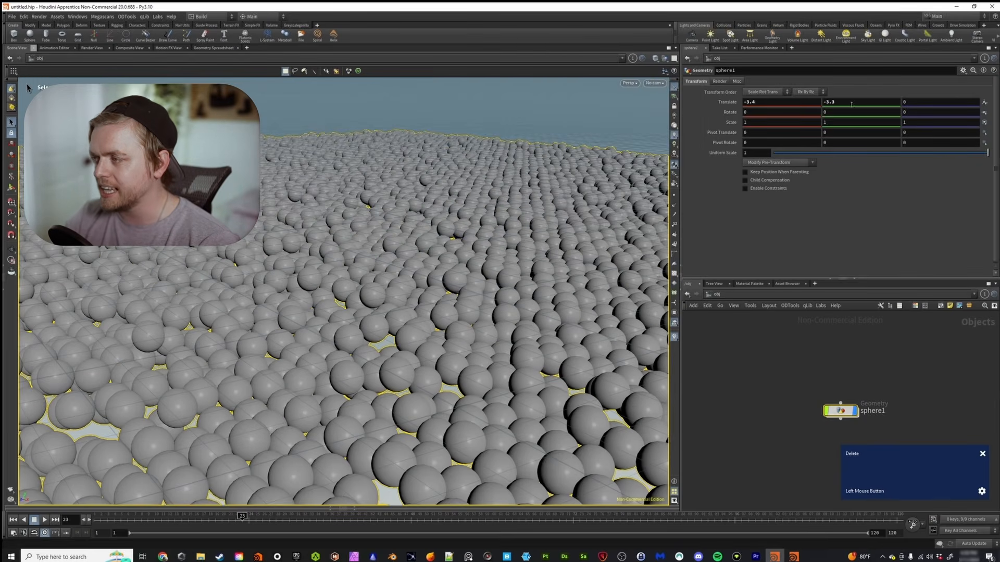
middle_click_drag(842, 102, 997, 99)
left_click(9, 490)
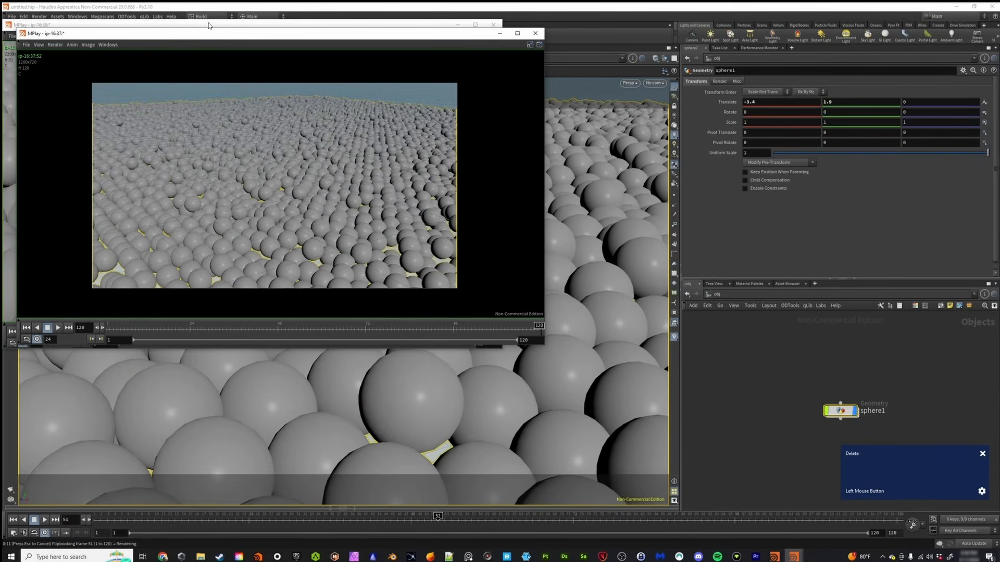
- Arrange the two MPlay windows side by side and play both flipbooks to compare them
scroll(693, 149, "down", 3)
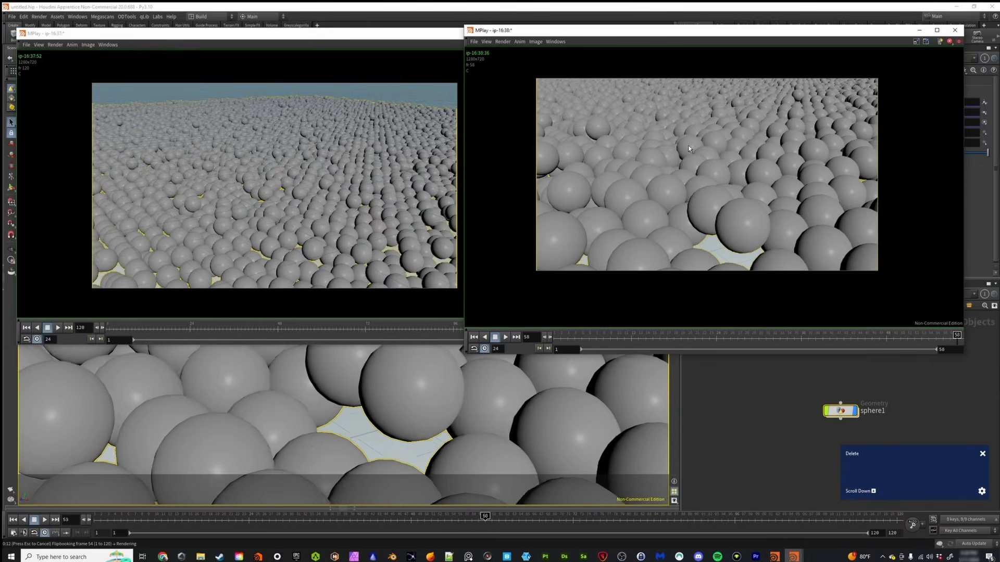
left_click_drag(390, 35, 381, 41)
left_click(18, 334)
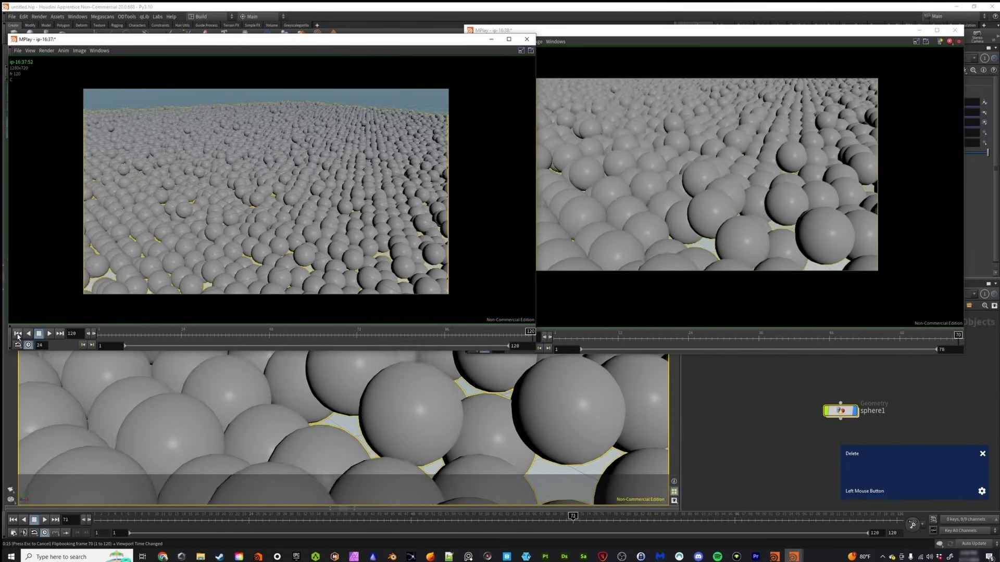
left_click(49, 334)
scroll(272, 203, "down", 3)
left_click(590, 341)
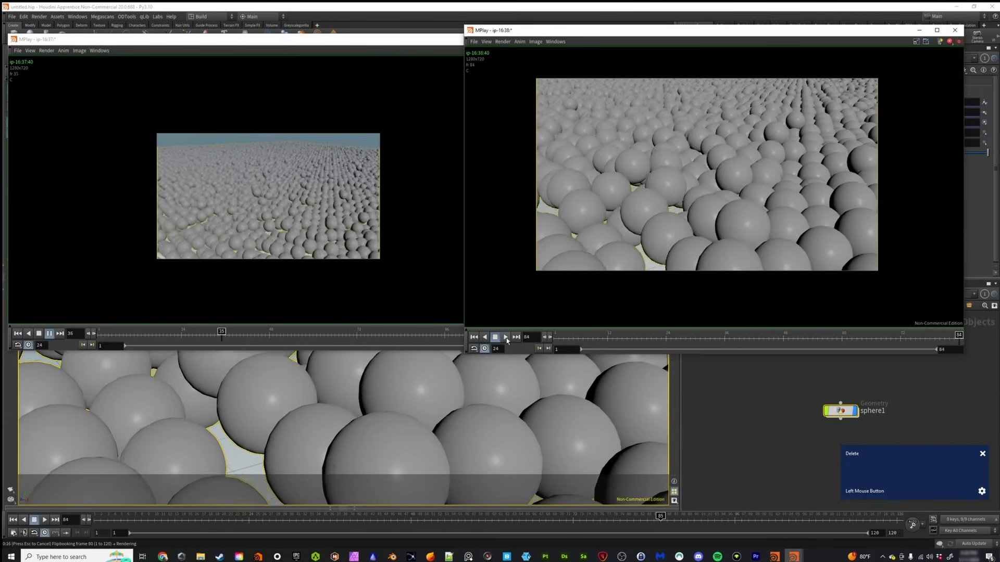
scroll(248, 206, "up", 2)
scroll(250, 206, "up", 2)
right_click_drag(320, 200, 296, 205)
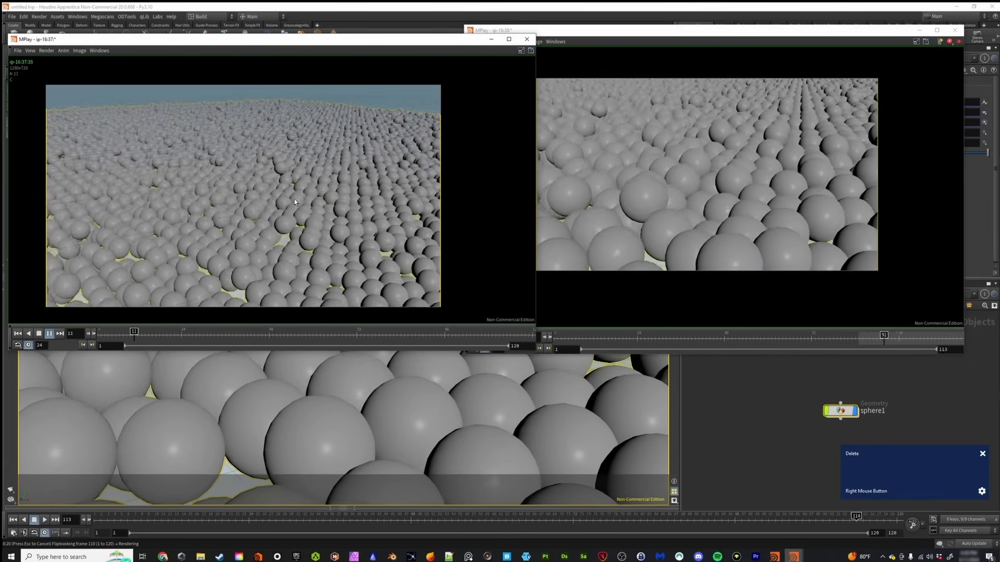
- Close the newer MPlay window and inspect the remaining flipbook up close during playback
left_click(955, 33)
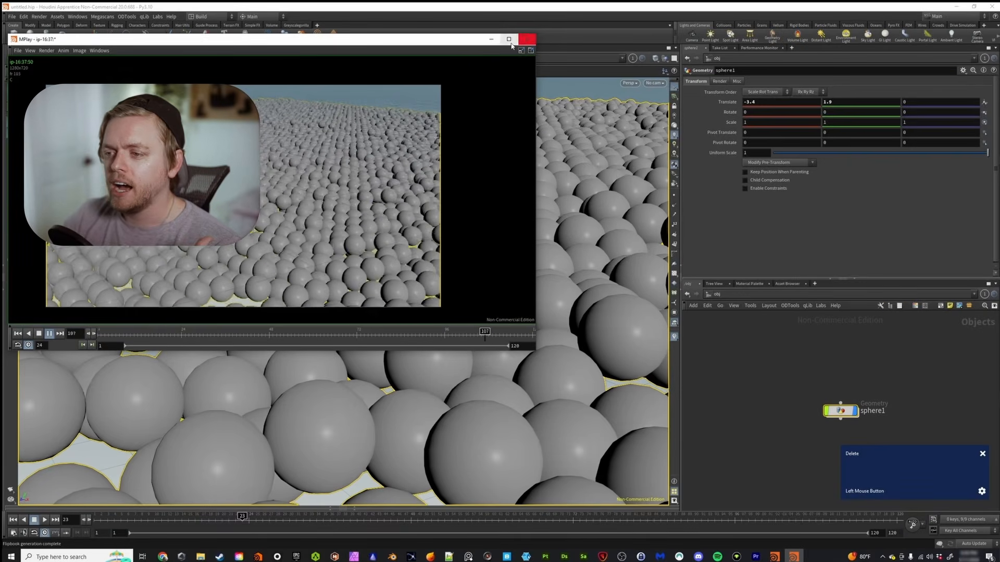
scroll(273, 206, "up", 2)
scroll(314, 251, "down", 3)
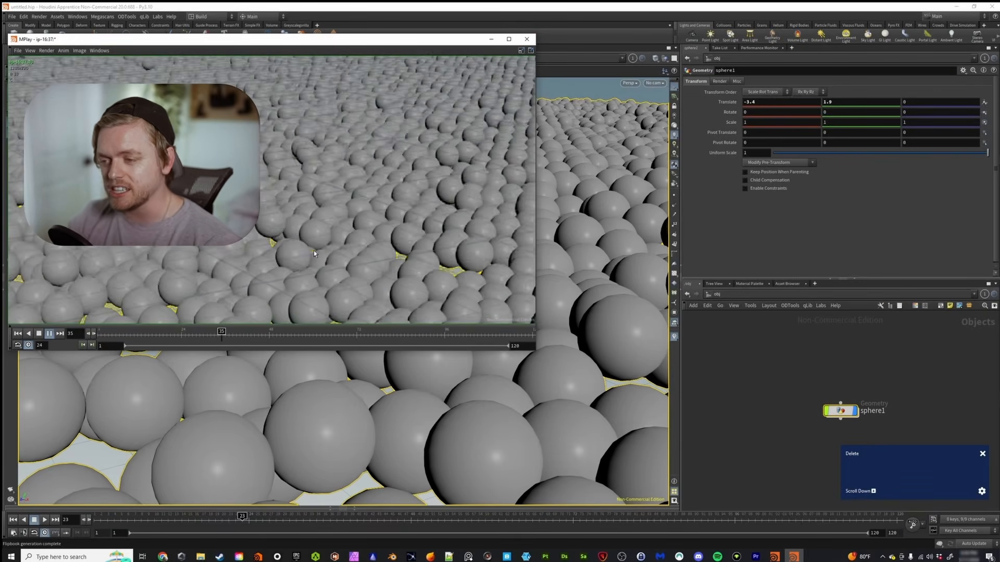
right_click(297, 197)
right_click_drag(295, 232, 296, 172)
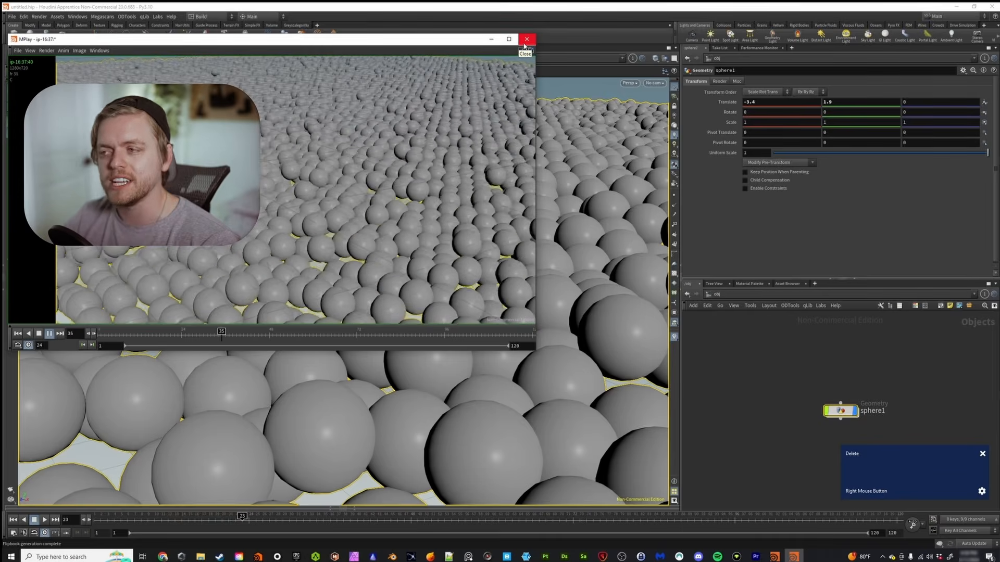
scroll(411, 138, "down", 2)
middle_click_drag(395, 147, 354, 161)
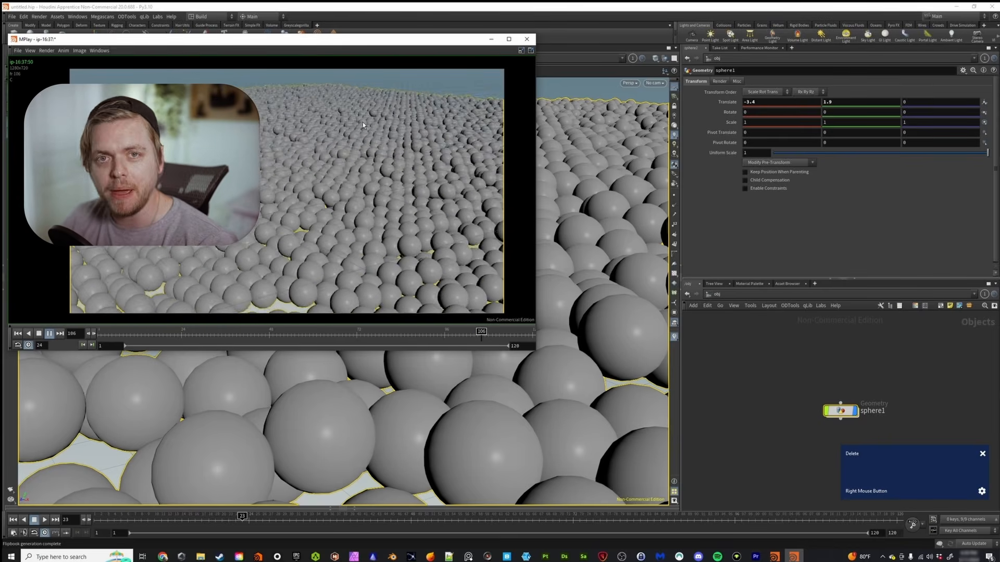
- Stop the flipbook playback and move the MPlay window clear of the flipbook controls
left_click_drag(449, 45, 465, 51)
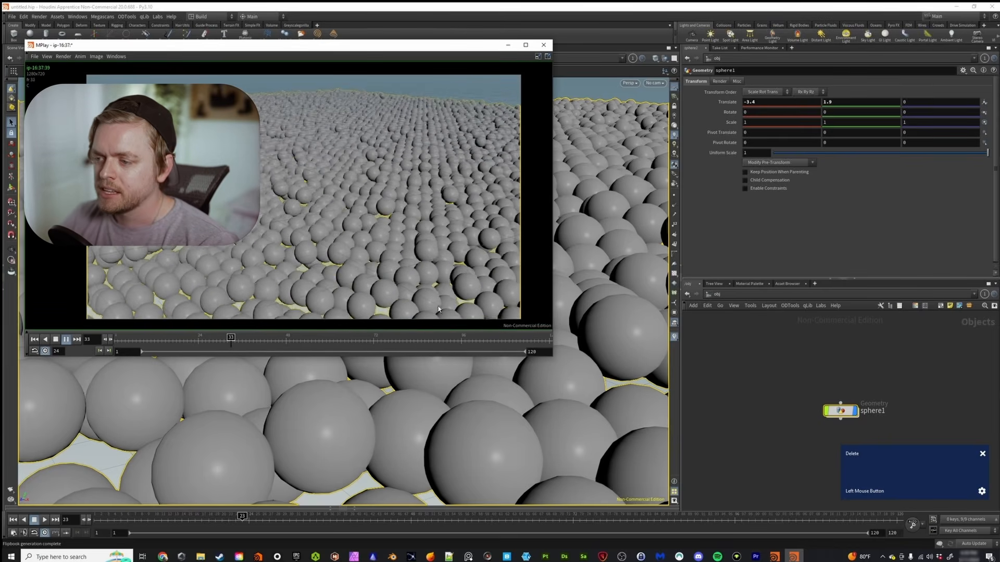
left_click(67, 340)
left_click_drag(251, 52, 577, 57)
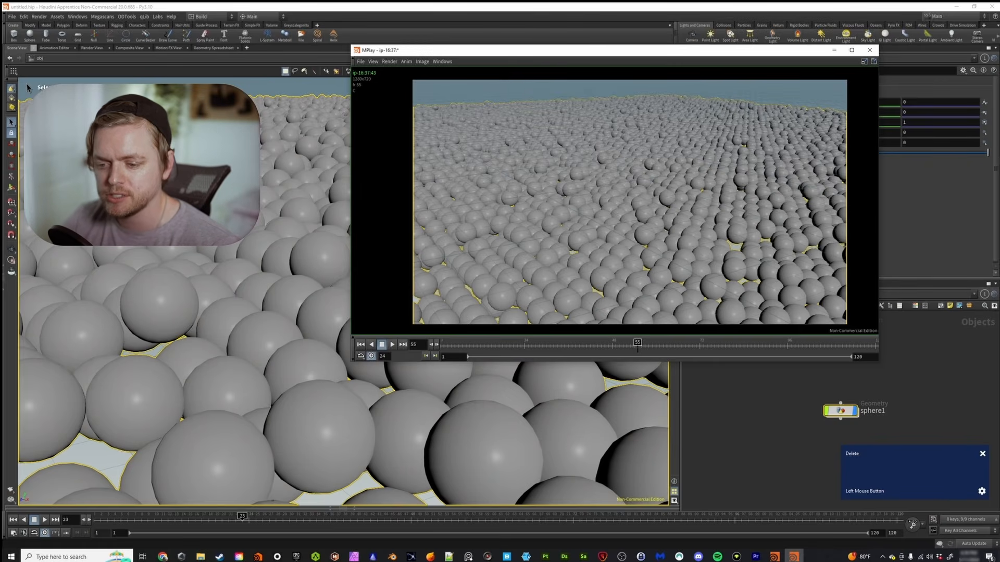
- Open the Render Flipbook settings and set the resolution to 1920 by 1080
left_click(10, 491)
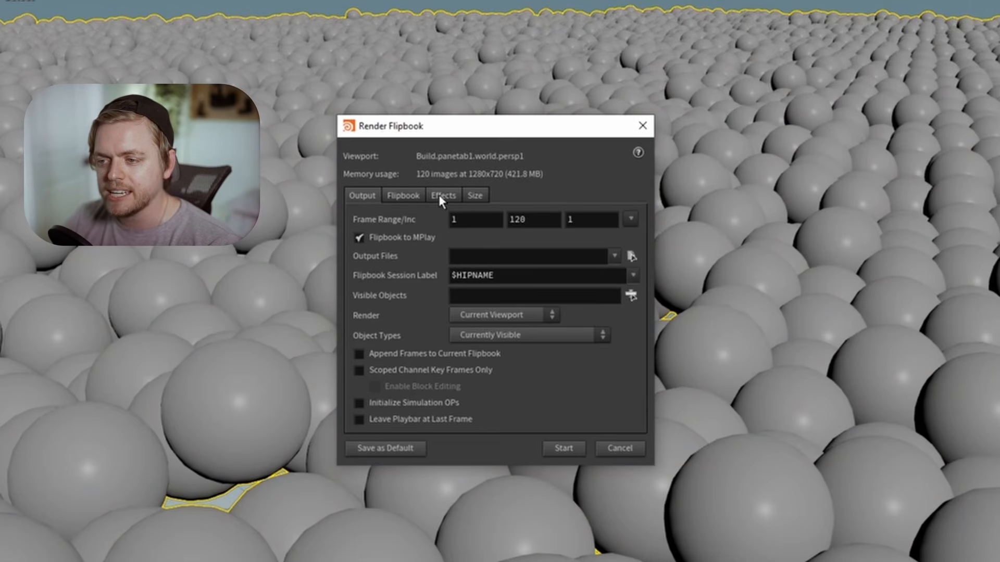
left_click(474, 195)
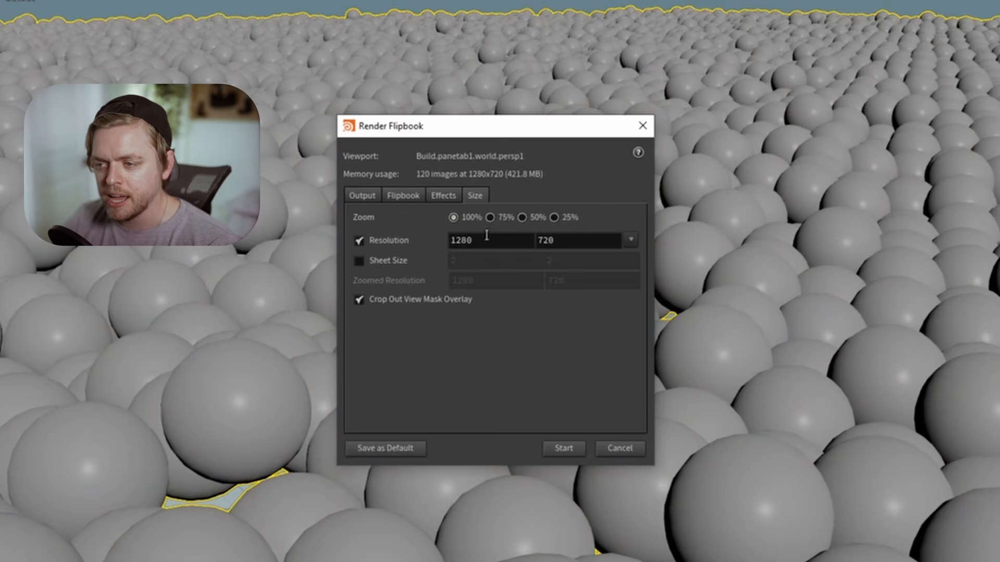
double_click(487, 237)
type("1920")
key("Tab")
type("1080")
key("Return")
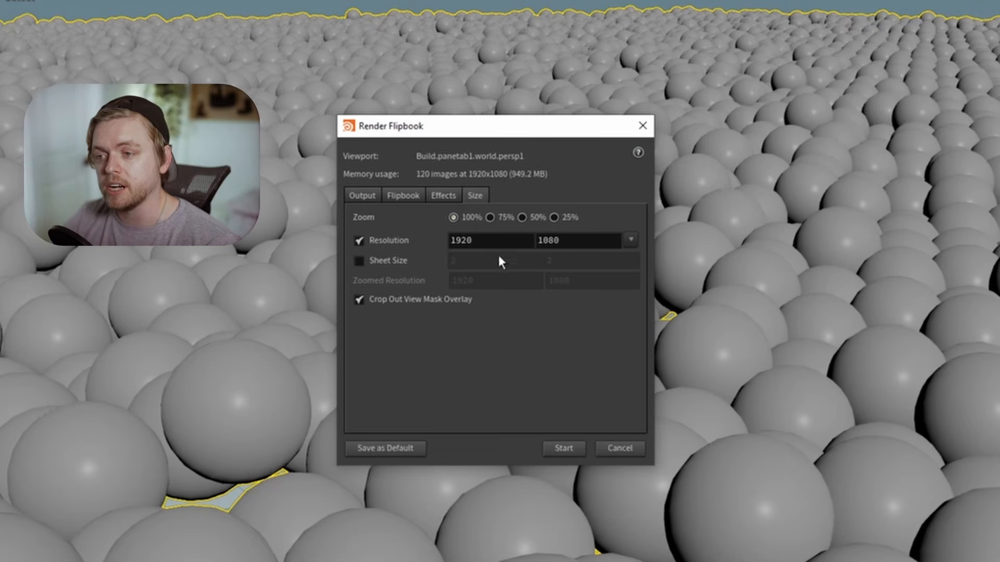
- Set the flipbook's Antialias to High Quality AA (8x/6x) and switch Motion Blur on and back off
left_click(450, 196)
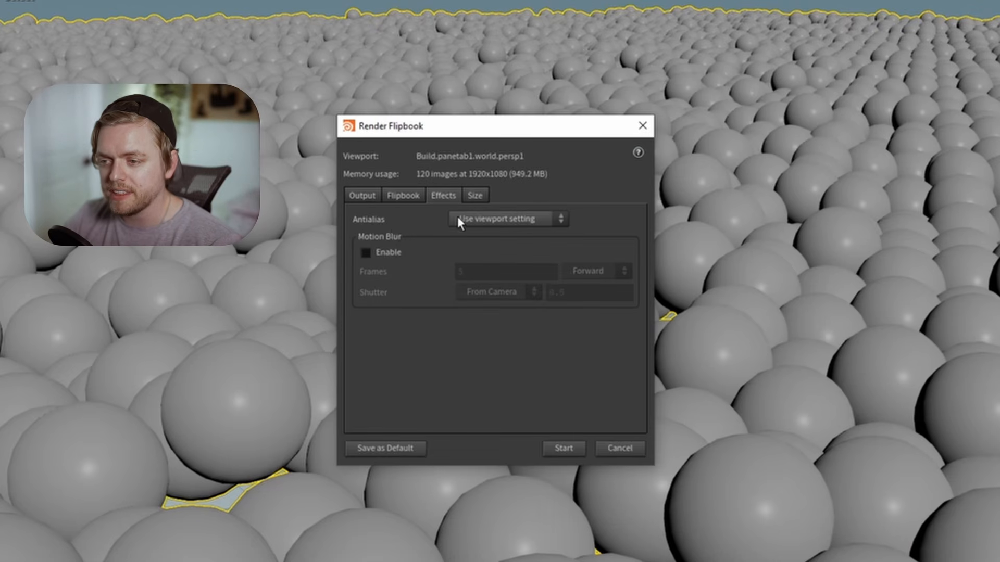
left_click(481, 218)
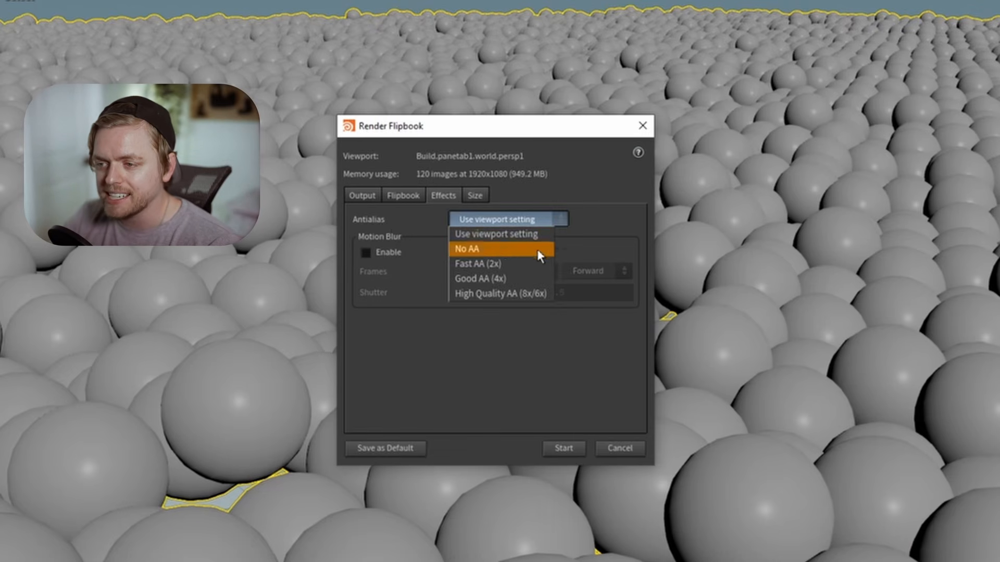
left_click(510, 293)
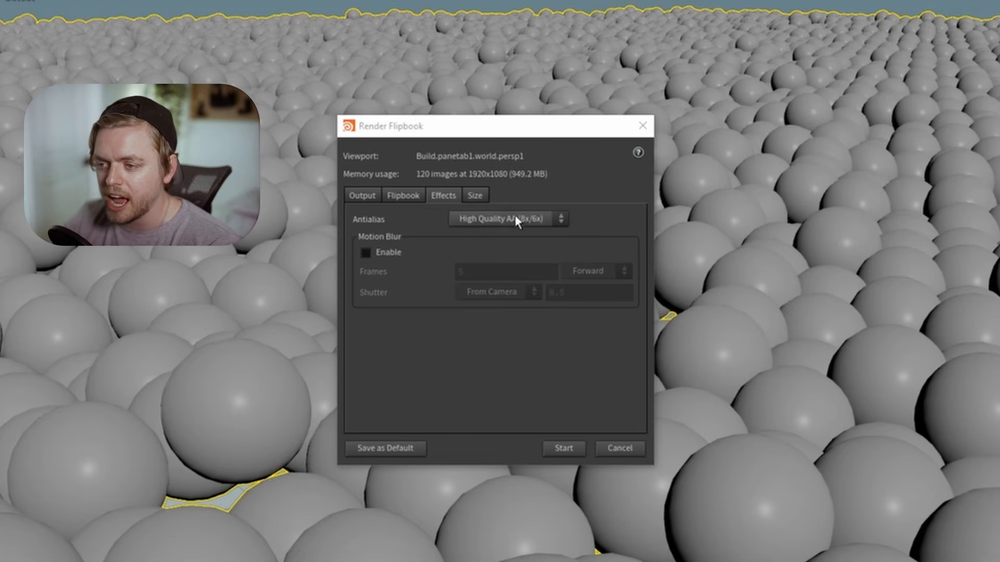
left_click(367, 254)
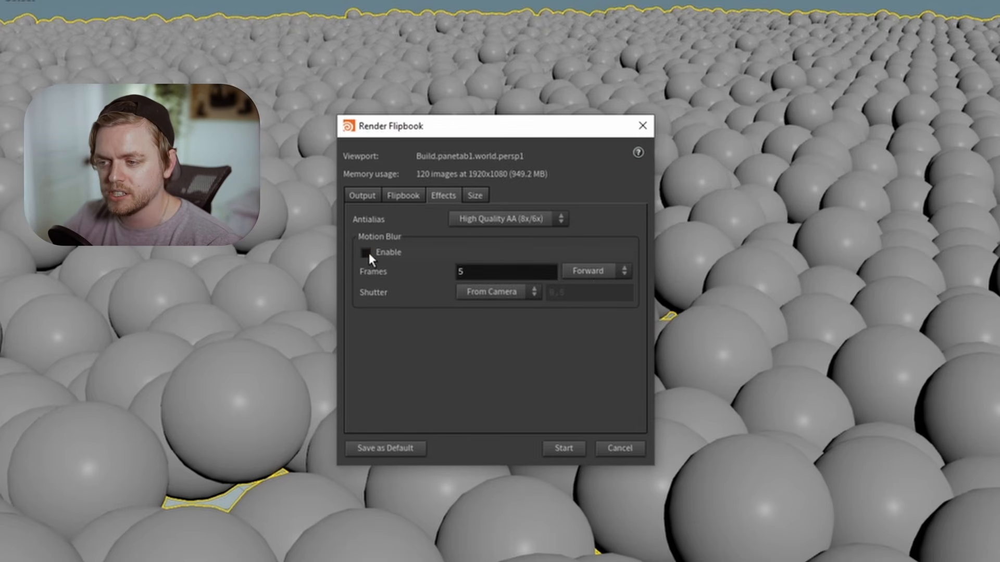
left_click(367, 253)
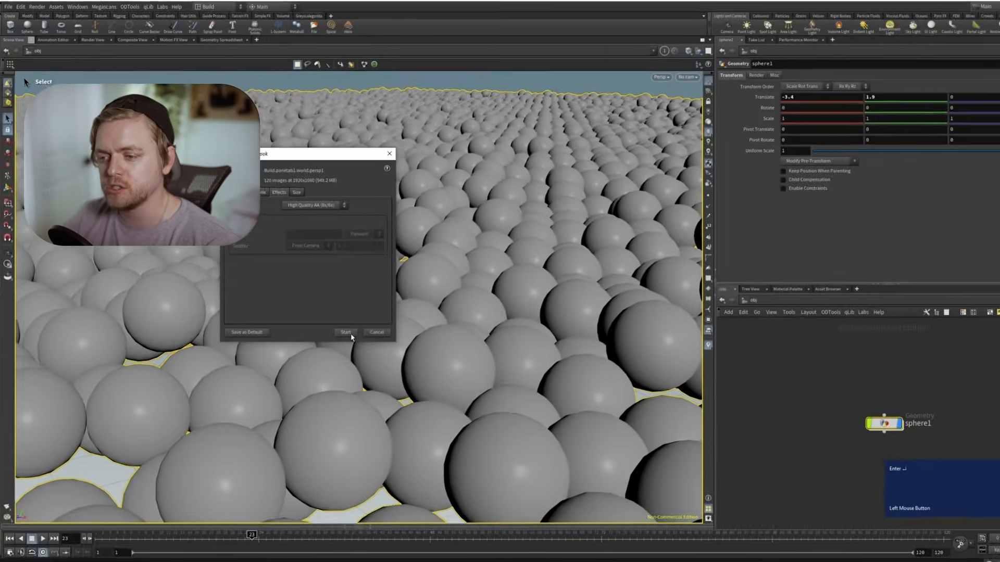
- Start rendering the 1920 by 1080 flipbook and fit the whole image in the MPlay window
left_click(604, 447)
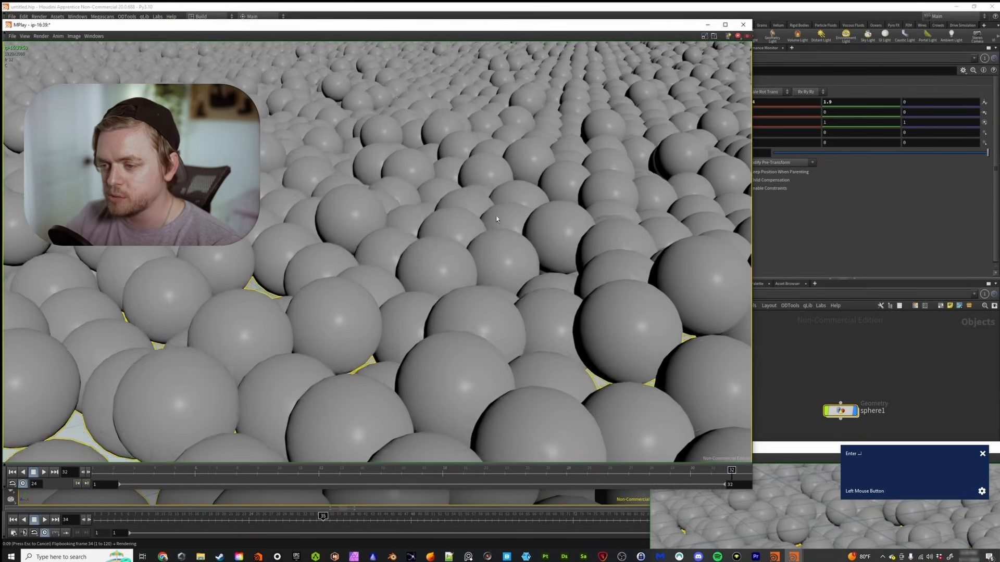
scroll(417, 236, "down", 1)
scroll(414, 238, "down", 1)
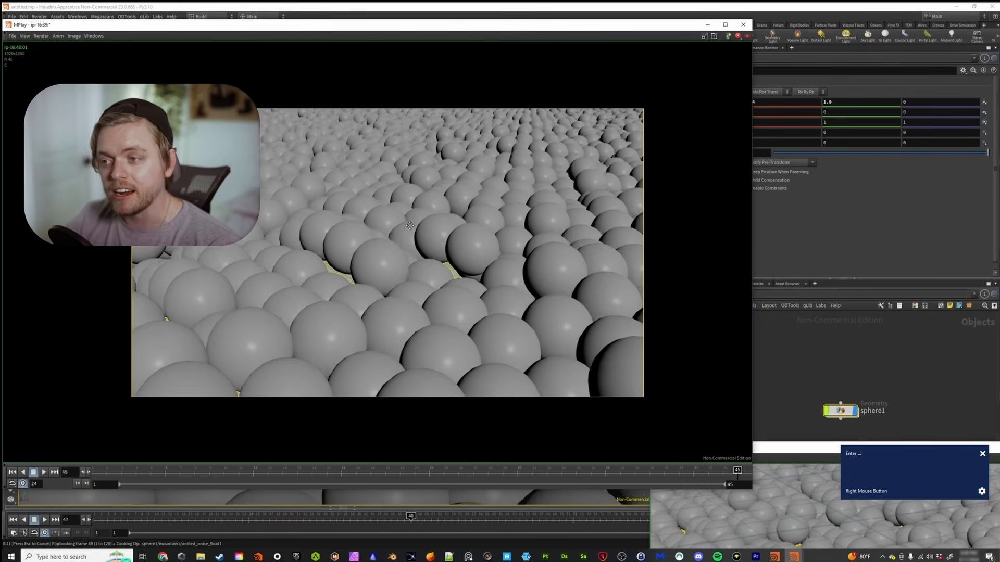